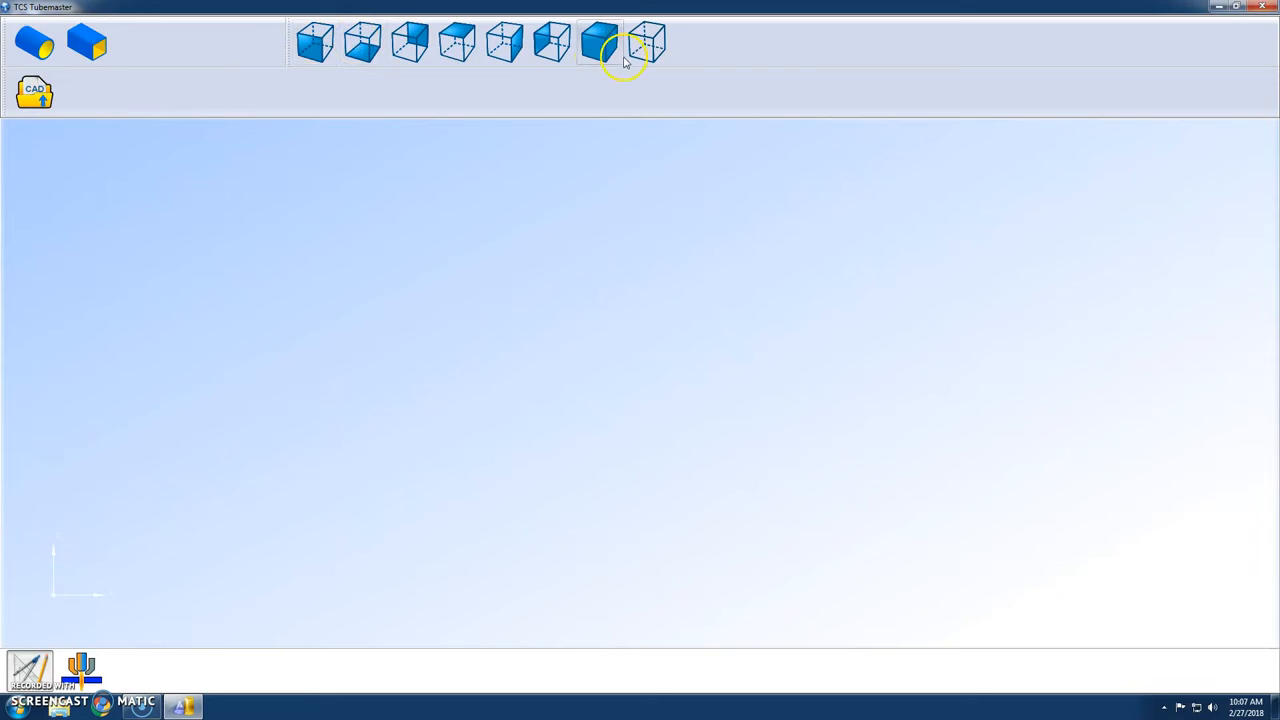
# Create a round tube with a 3.5 in outside diameter, 0.212 in wall and 12 in length.
pyautogui.click(38, 48)
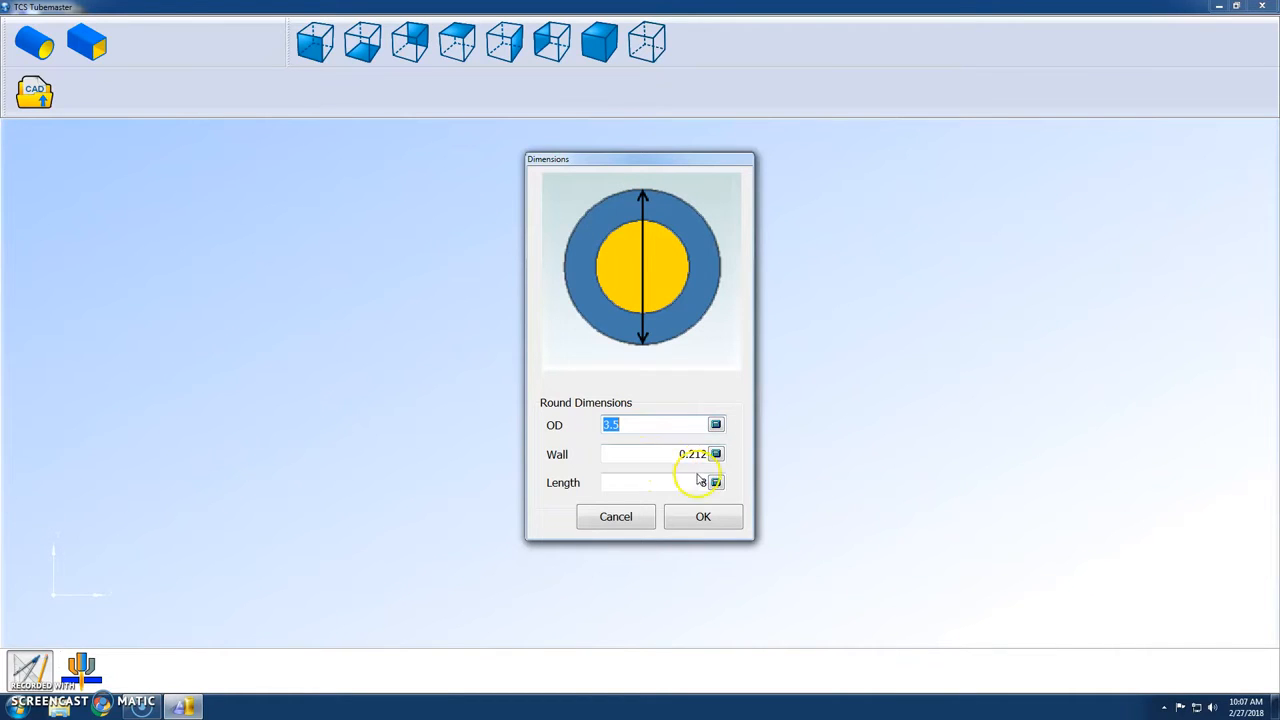
pyautogui.click(701, 483)
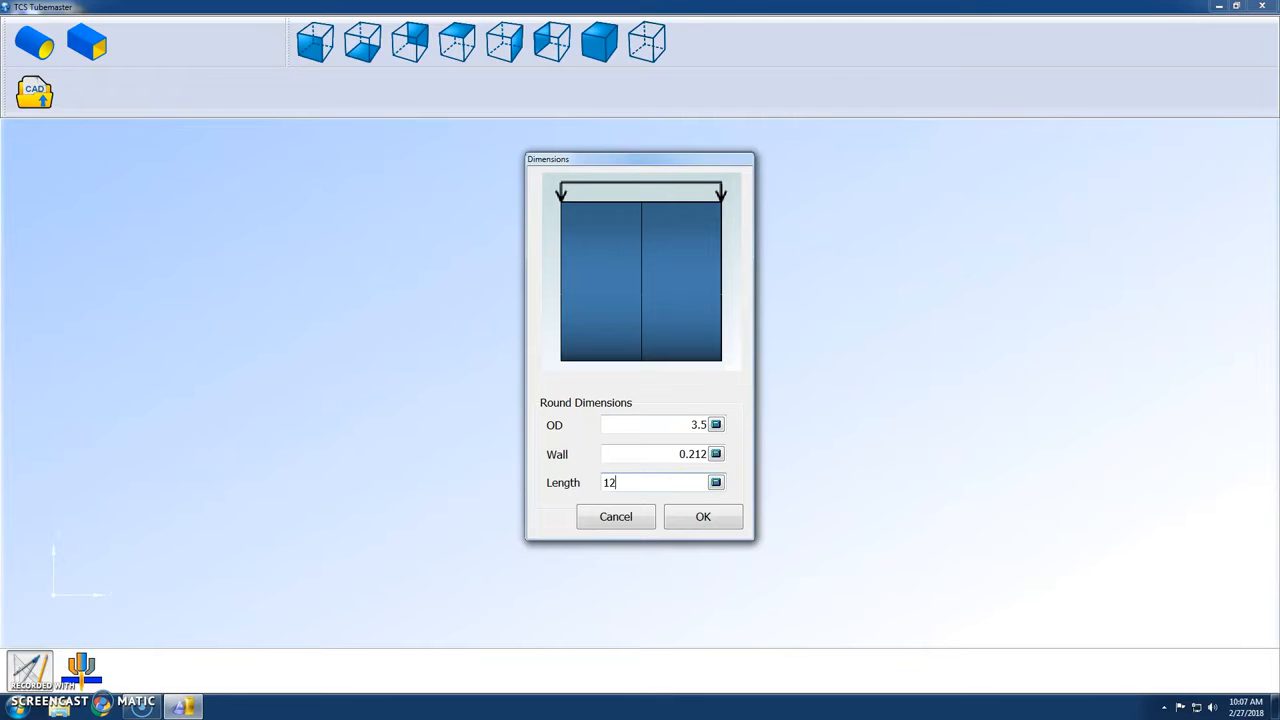
pyautogui.click(716, 519)
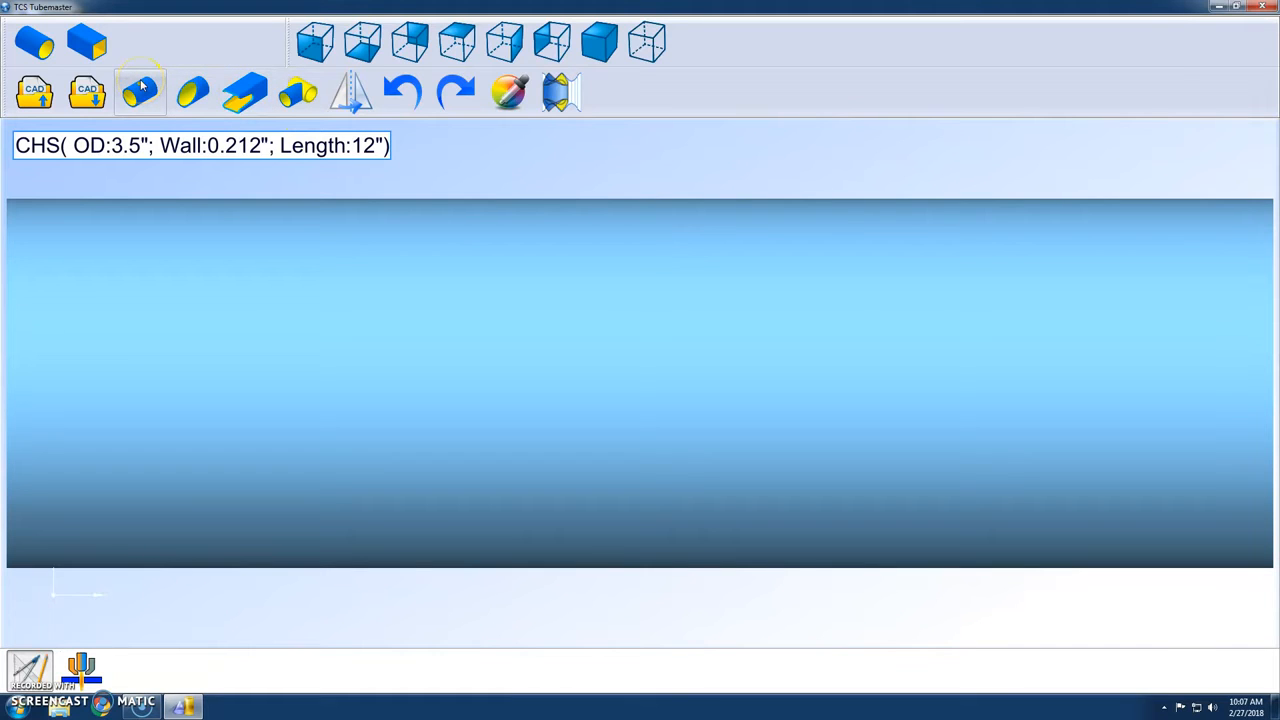
# Start a Mate saddle cut on the tube, previewing it at the second end and placing it at the first end.
pyautogui.click(297, 94)
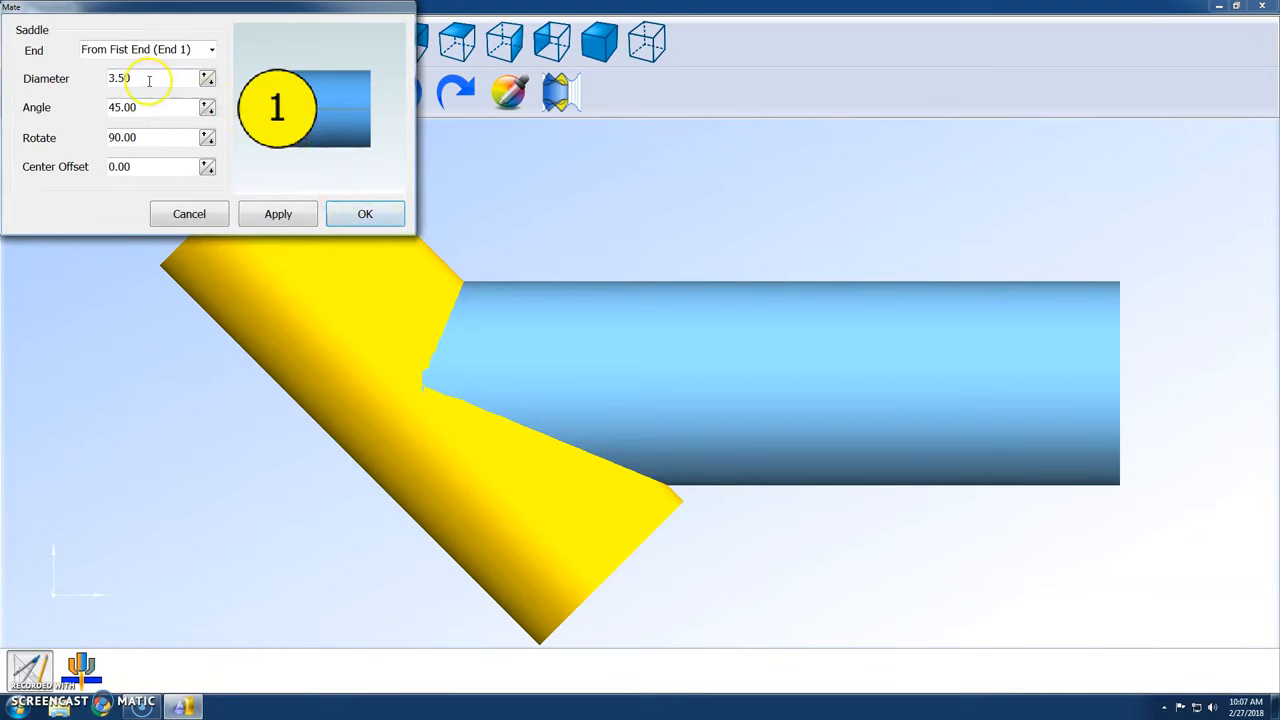
pyautogui.click(211, 50)
pyautogui.click(140, 71)
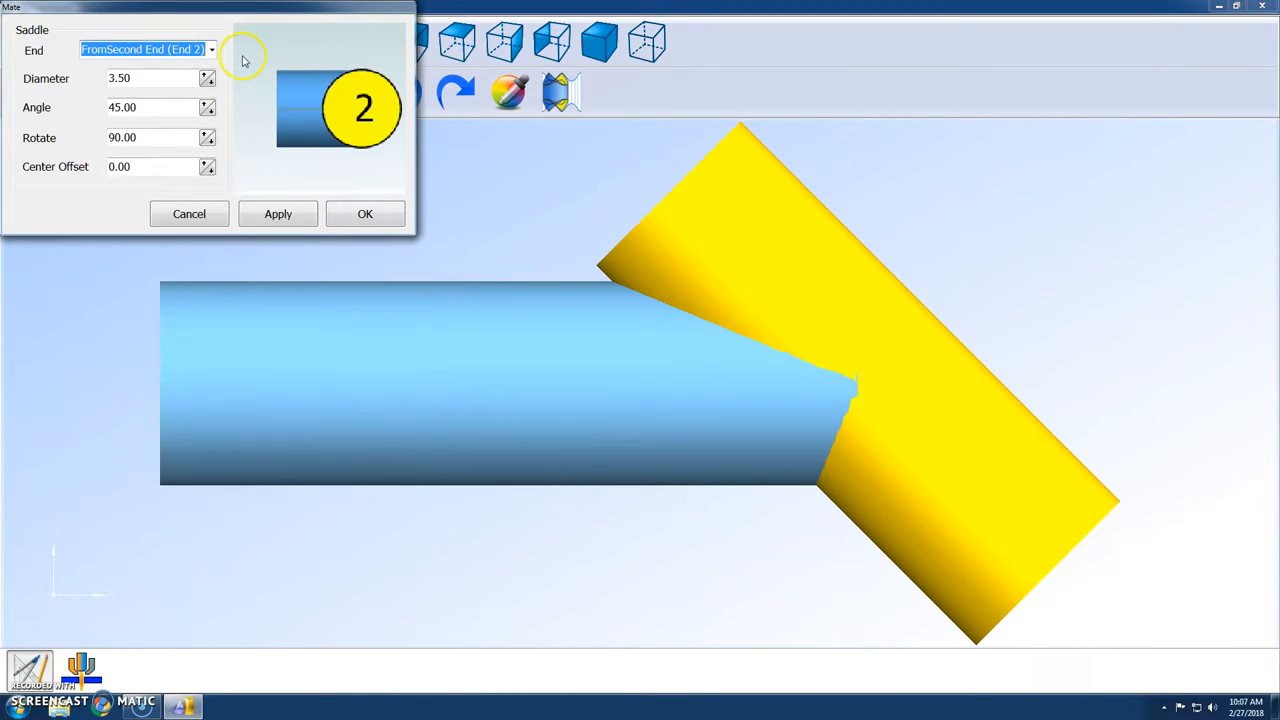
pyautogui.click(211, 50)
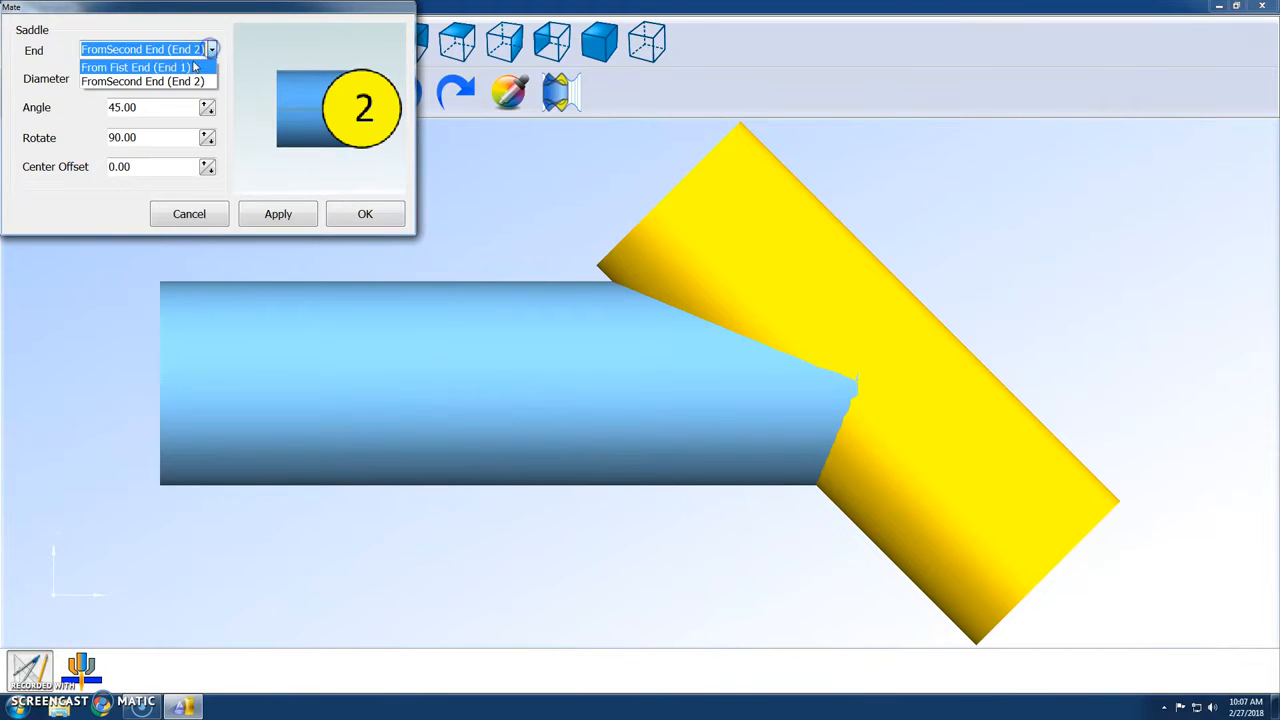
pyautogui.click(190, 62)
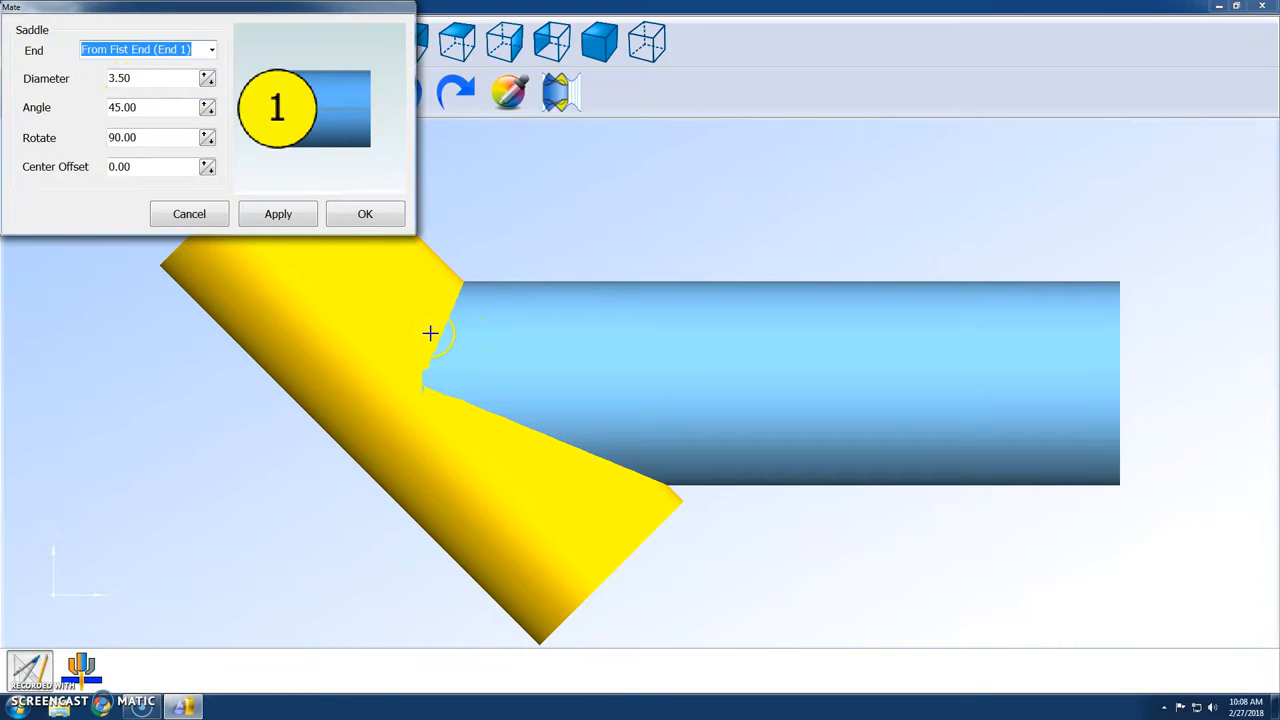
# Set the saddle angle to 35 and apply the cut to the tube.
pyautogui.moveTo(140, 107); pyautogui.dragTo(110, 108)
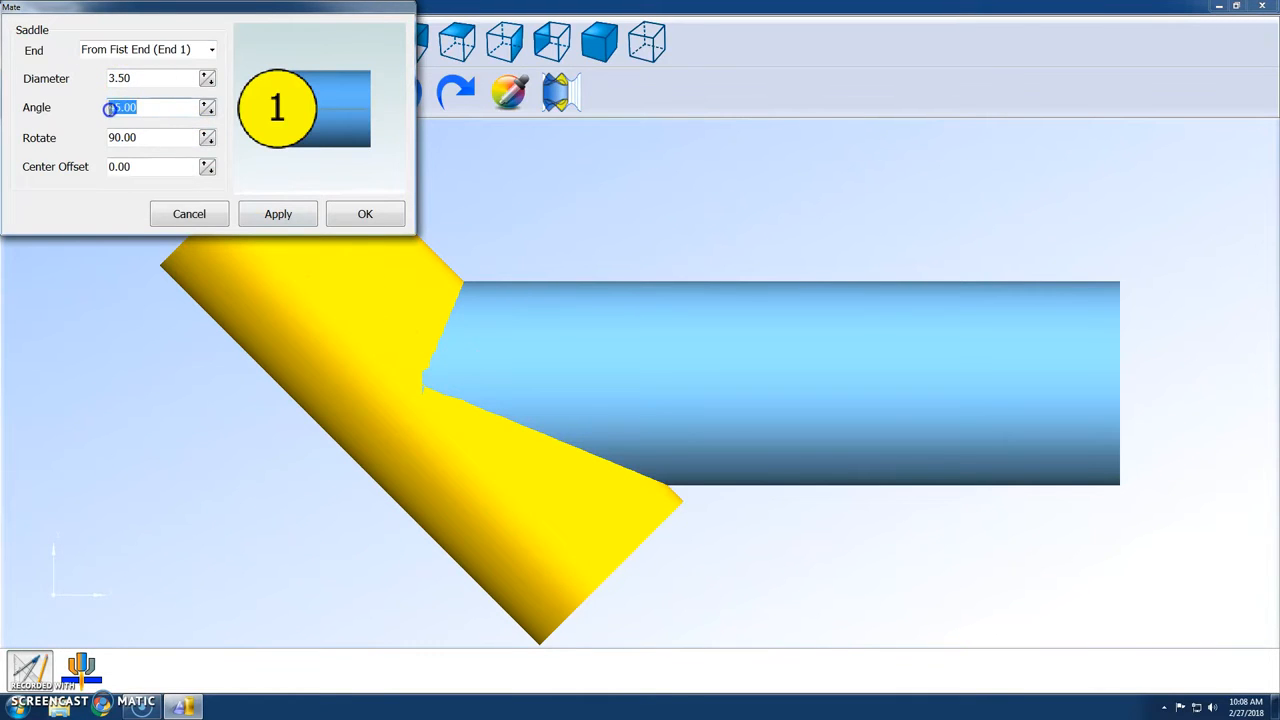
pyautogui.write('35')
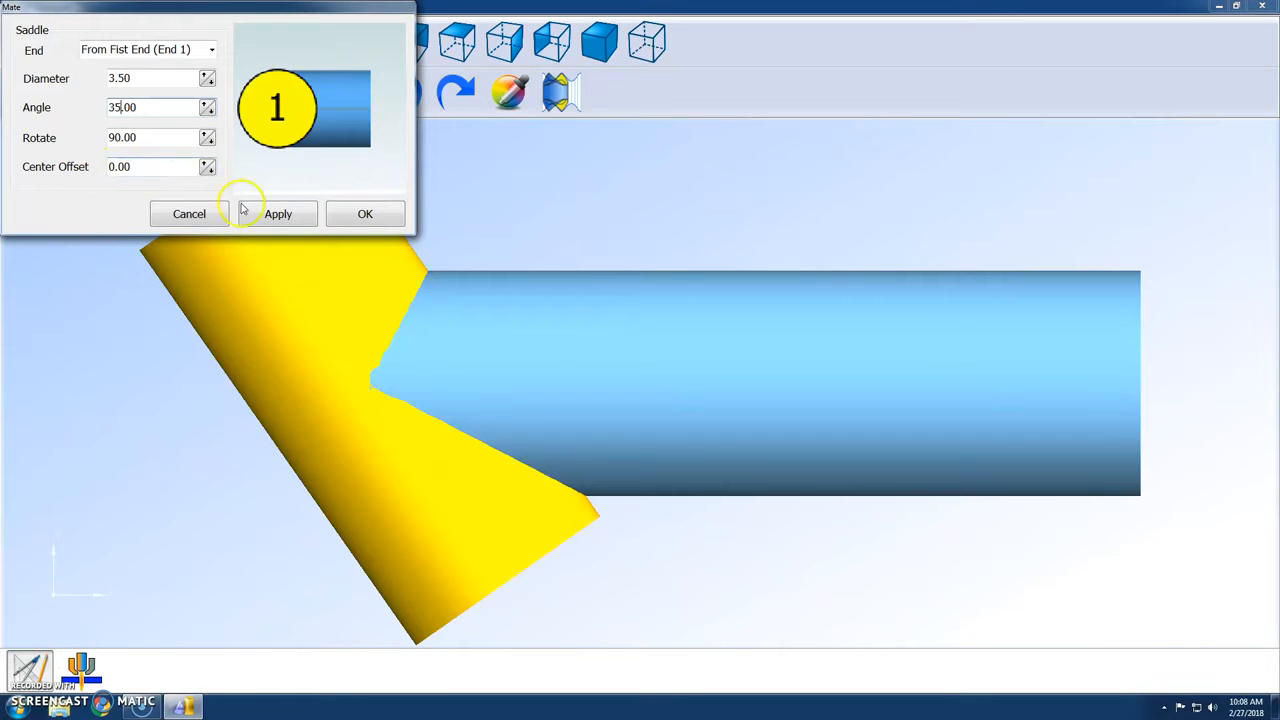
pyautogui.click(280, 215)
pyautogui.click(365, 214)
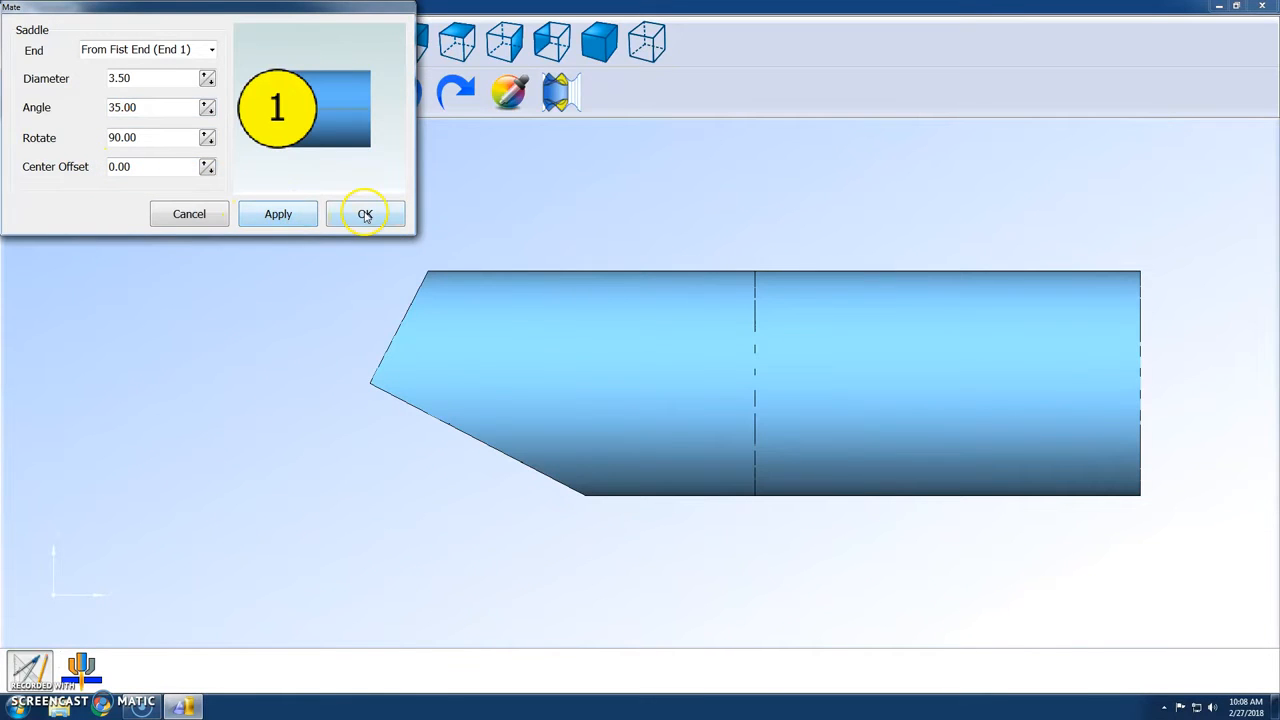
# Inspect the saddle-cut end in 3D and unwrap the tube into its flat pattern.
pyautogui.moveTo(586, 429); pyautogui.dragTo(520, 442)
pyautogui.moveTo(520, 442); pyautogui.dragTo(640, 422, button='middle')
pyautogui.middleClick(640, 422)
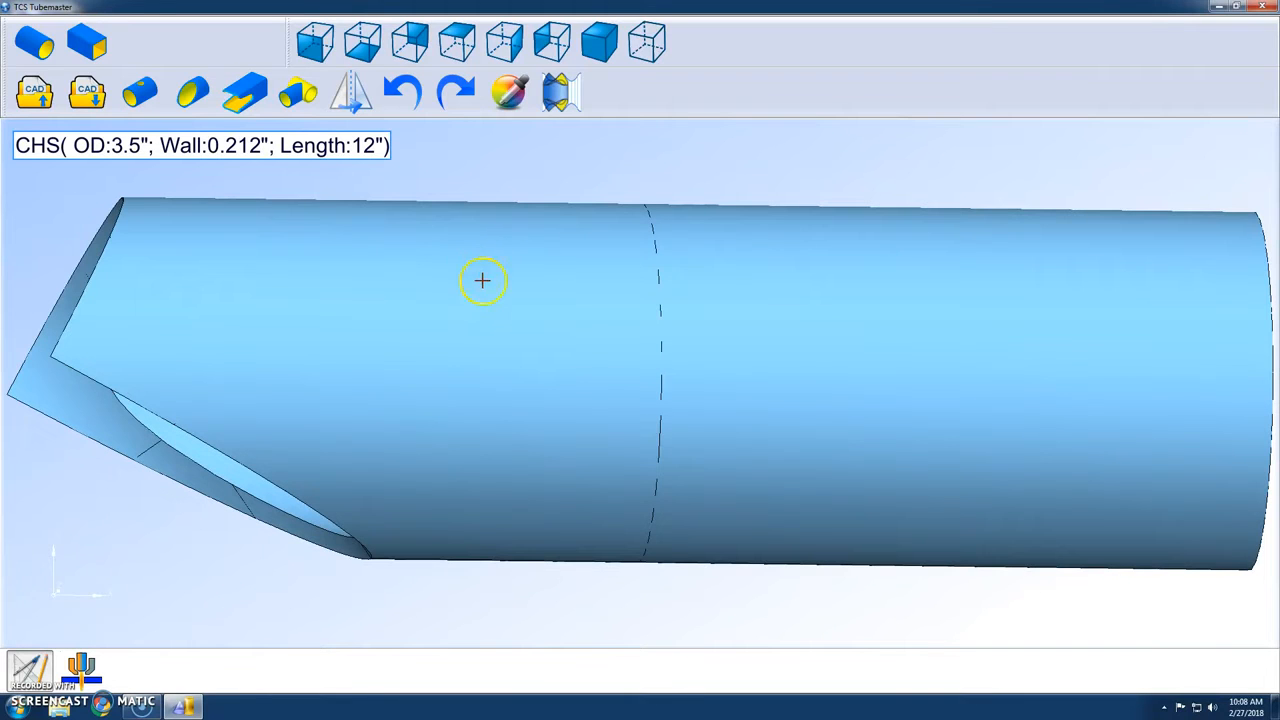
pyautogui.click(562, 95)
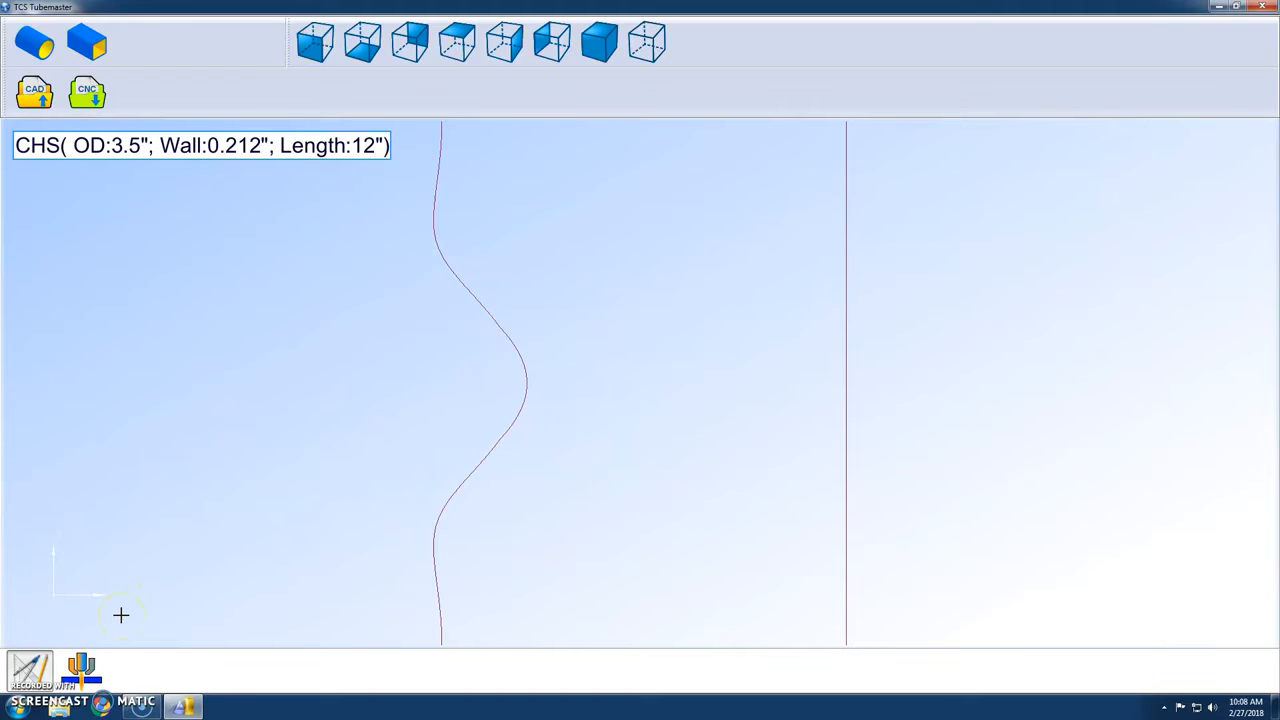
# Switch to the CNC workspace and choose the contract "round test" with material 3.5X0.21CHS.
pyautogui.click(88, 674)
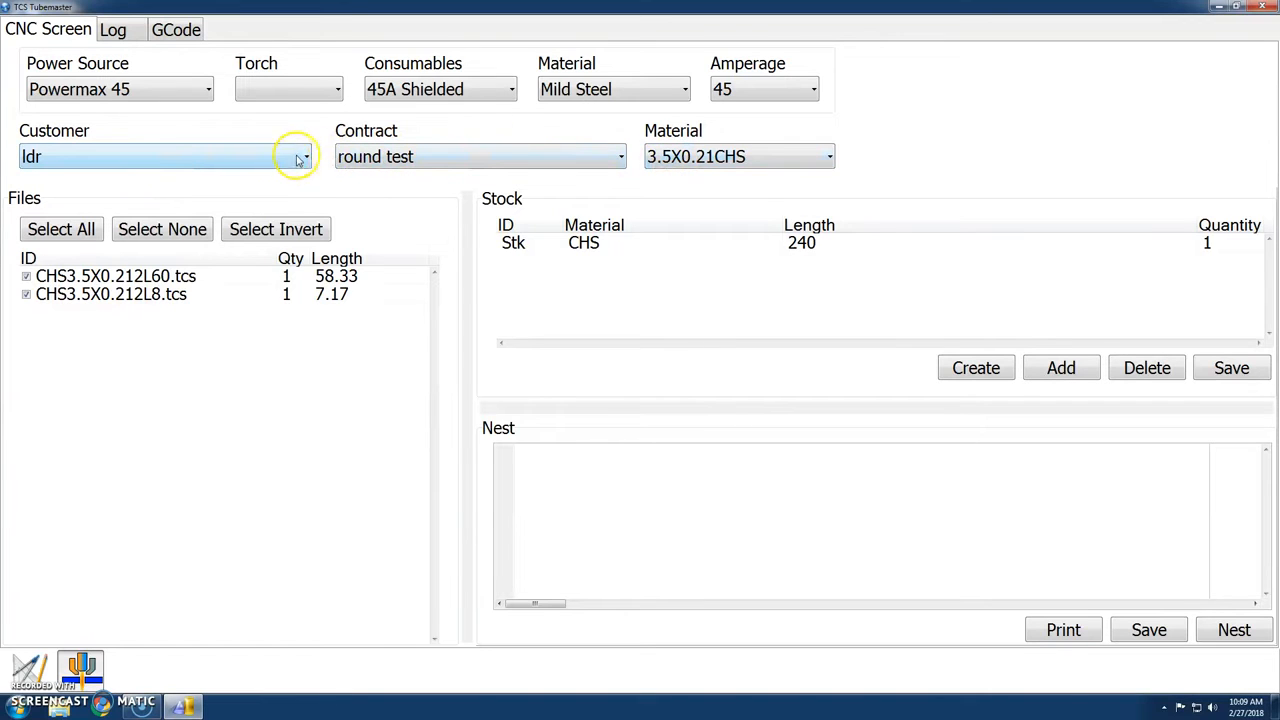
pyautogui.click(488, 152)
pyautogui.click(463, 180)
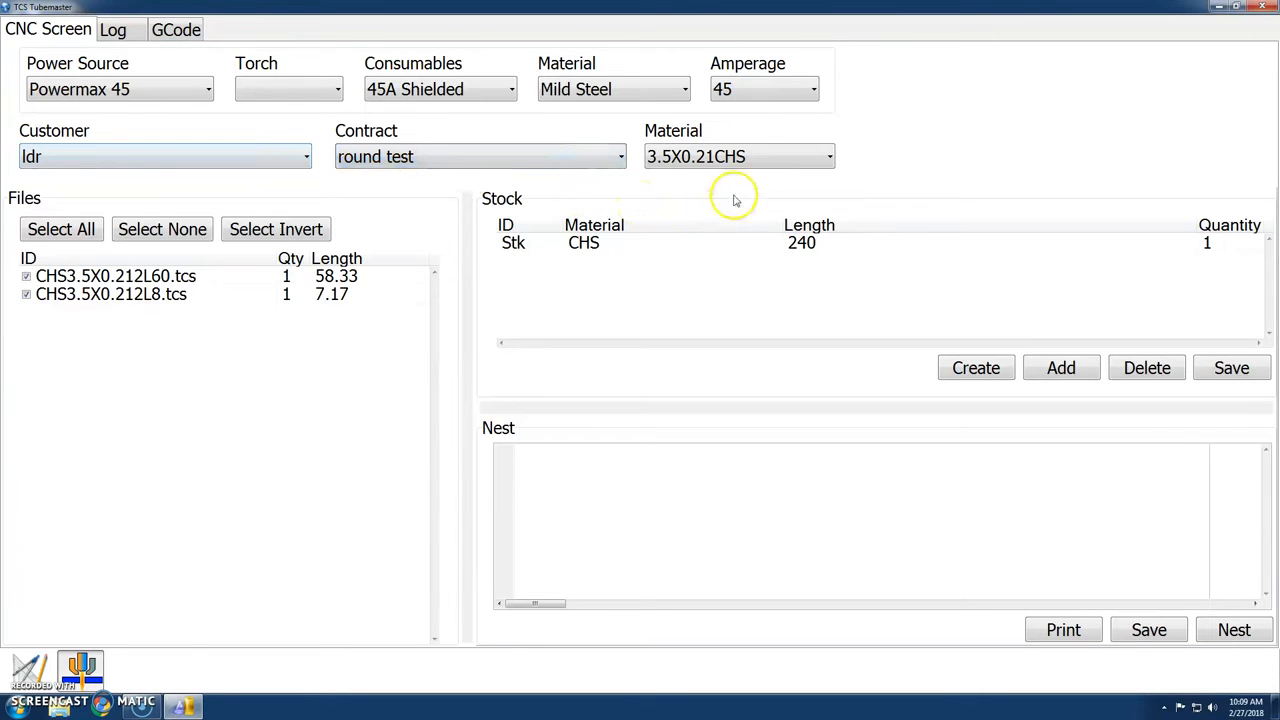
pyautogui.click(757, 156)
pyautogui.click(745, 180)
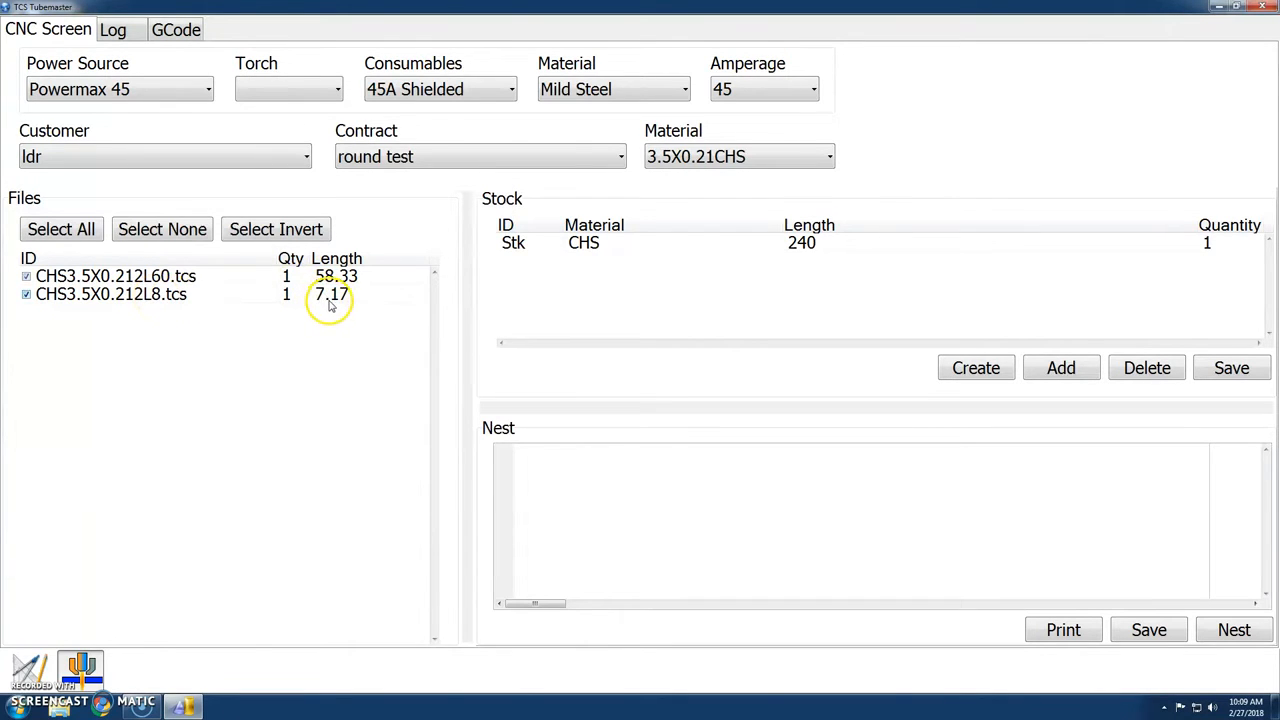
# Set the quantities to 2 for CHS3.5X0.212L60.tcs and 4 for CHS3.5X0.212L8.tcs, and nest them on the stock.
pyautogui.doubleClick(288, 277)
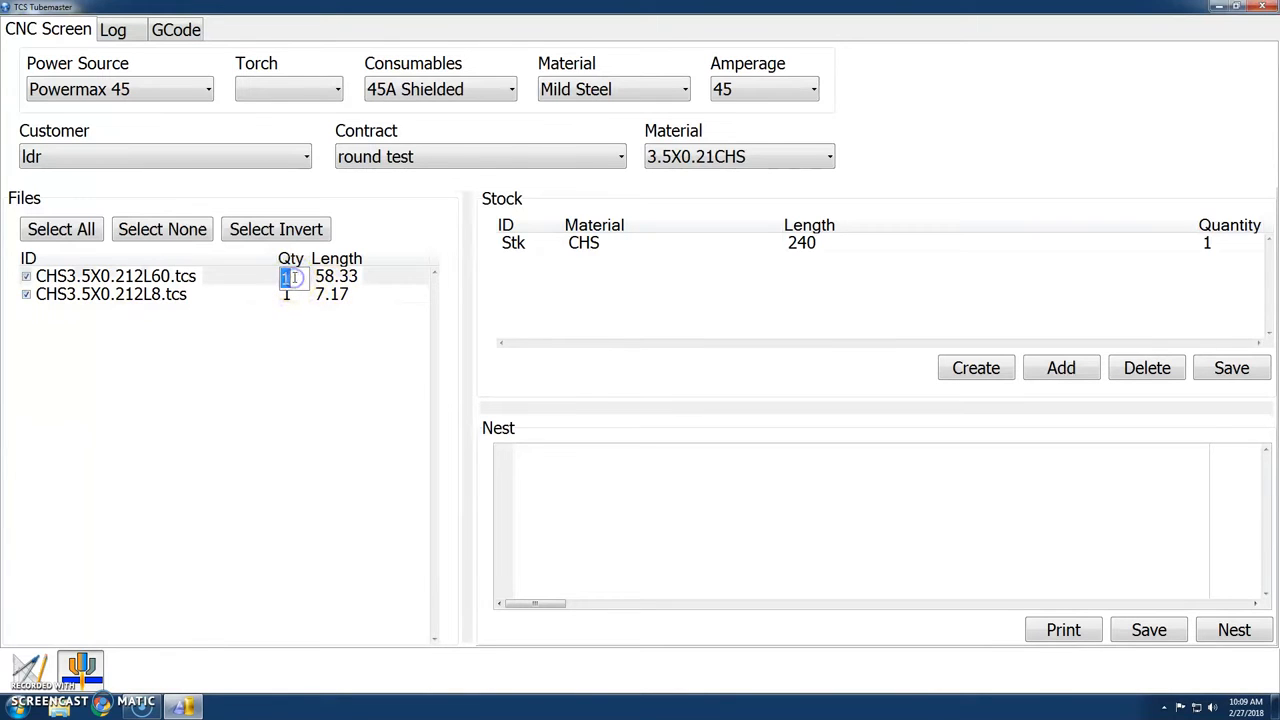
pyautogui.doubleClick(288, 296)
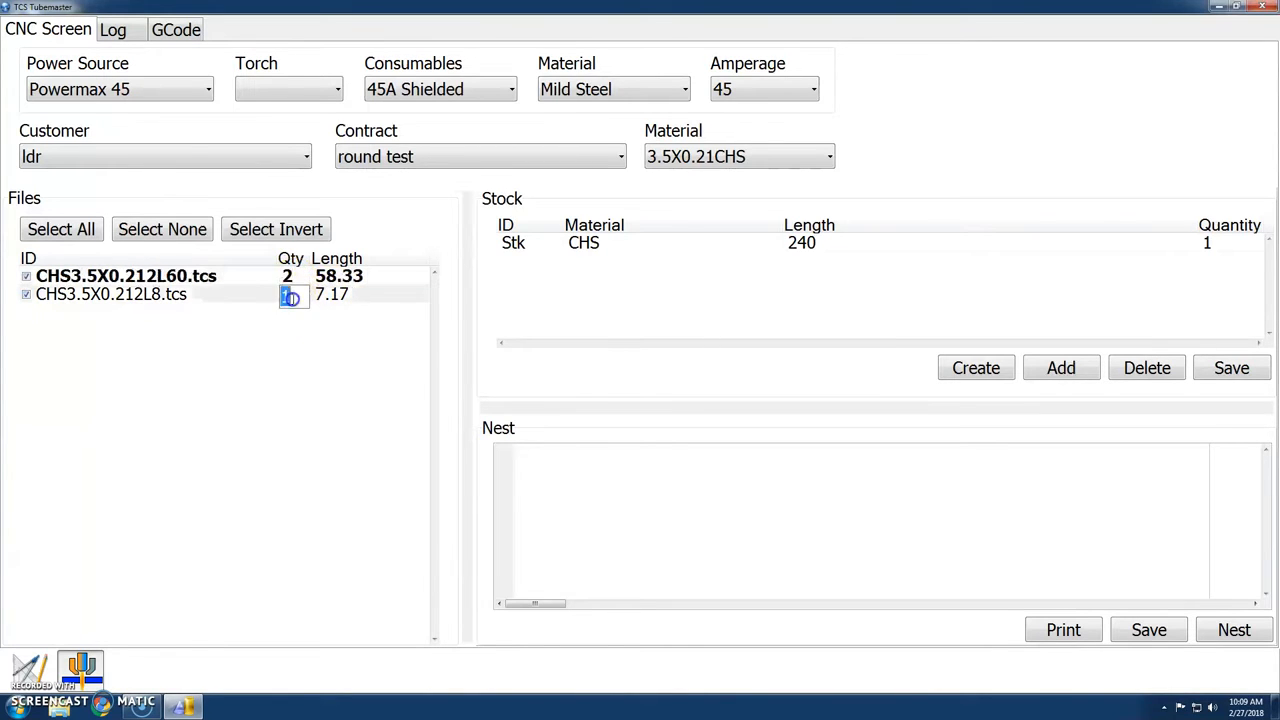
pyautogui.write('4')
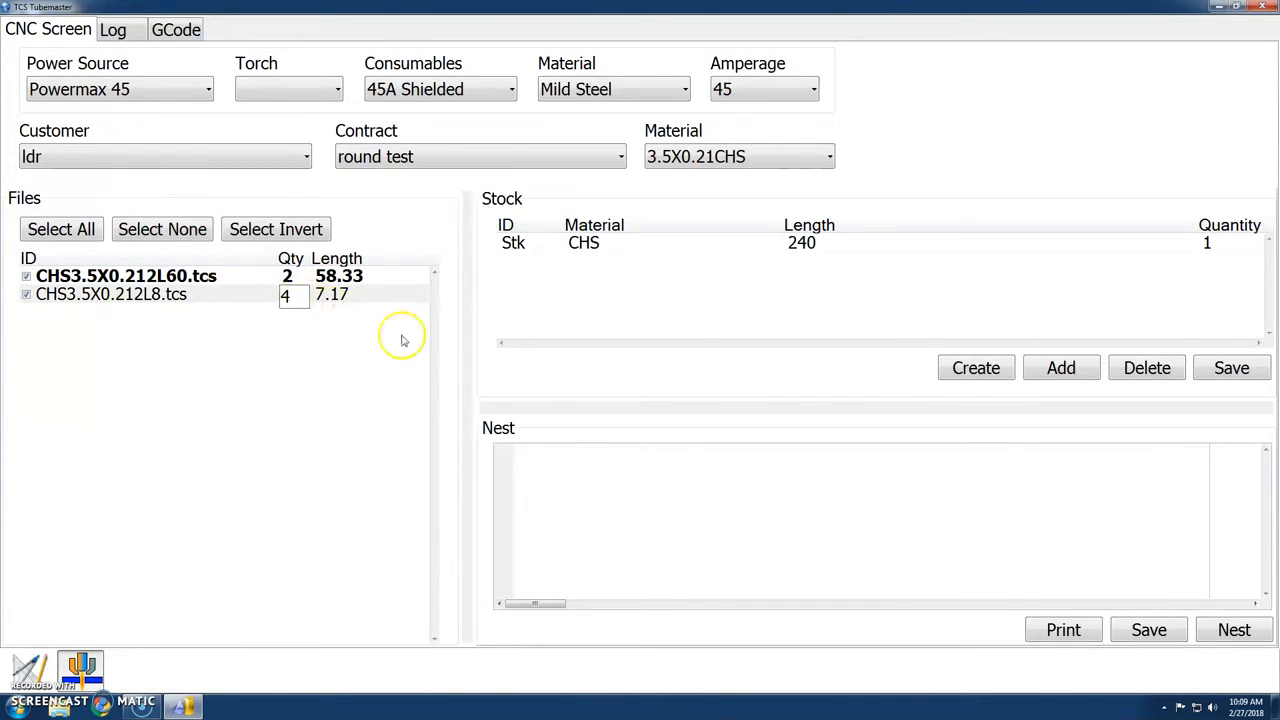
pyautogui.click(337, 366)
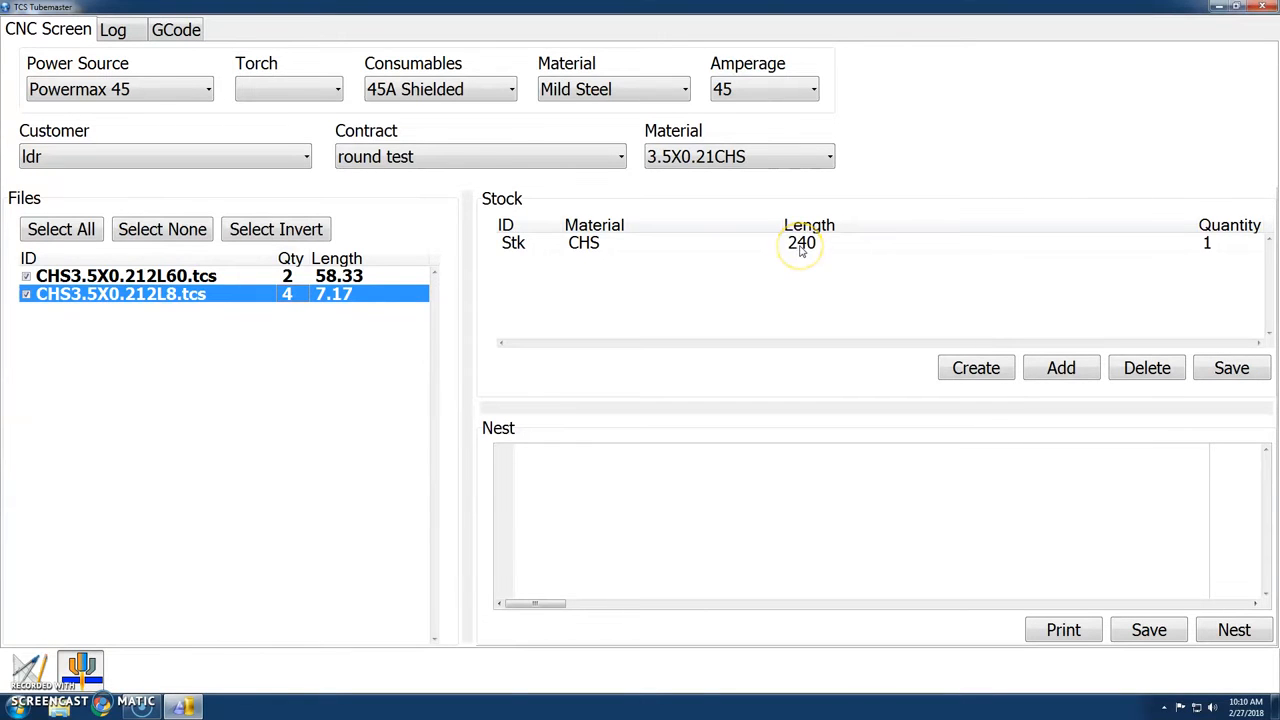
pyautogui.click(1222, 630)
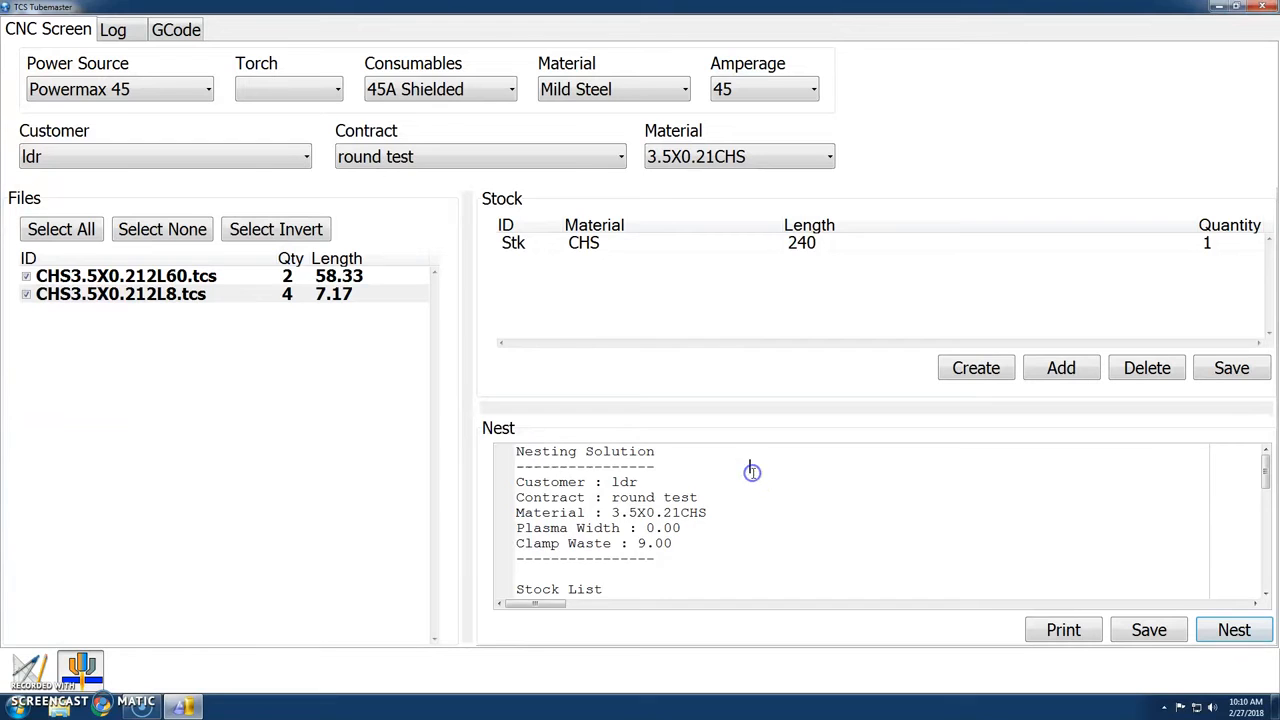
# Review the nesting report, including the stock list, part list, cut length, utilization and offcut.
pyautogui.scroll(-2, 752, 471)
pyautogui.scroll(1, 753, 472)
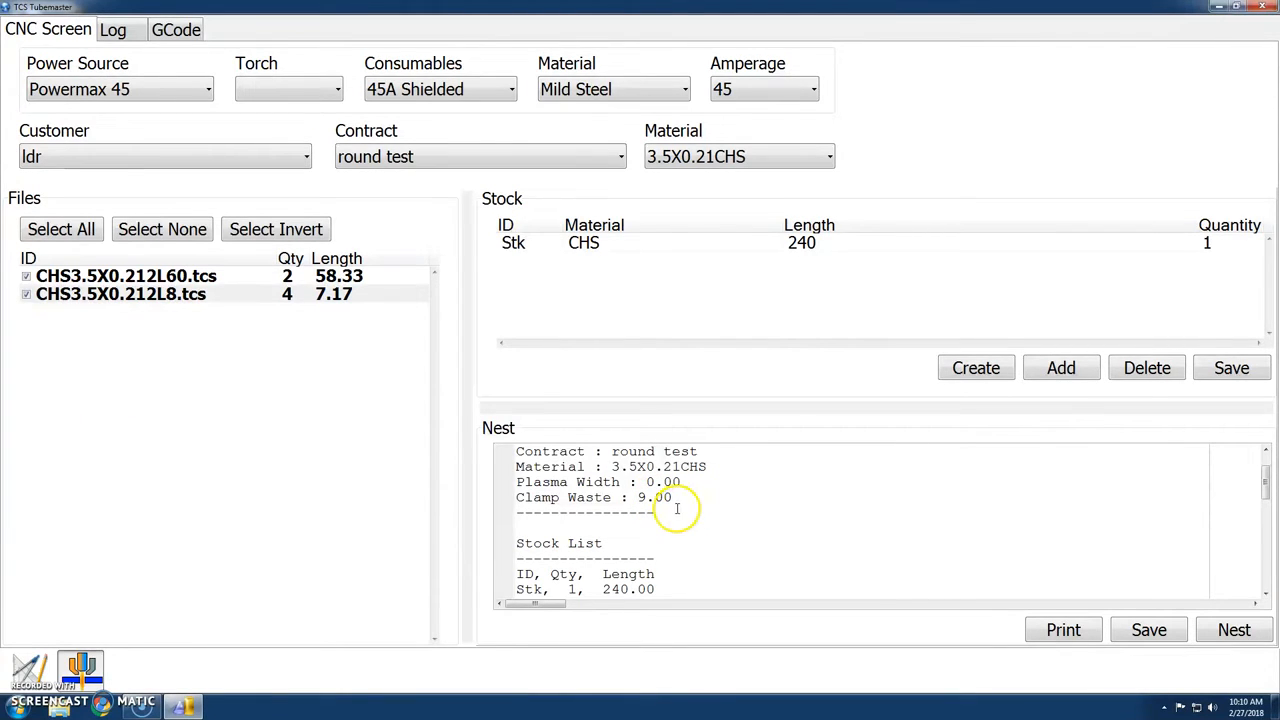
pyautogui.scroll(-2, 734, 506)
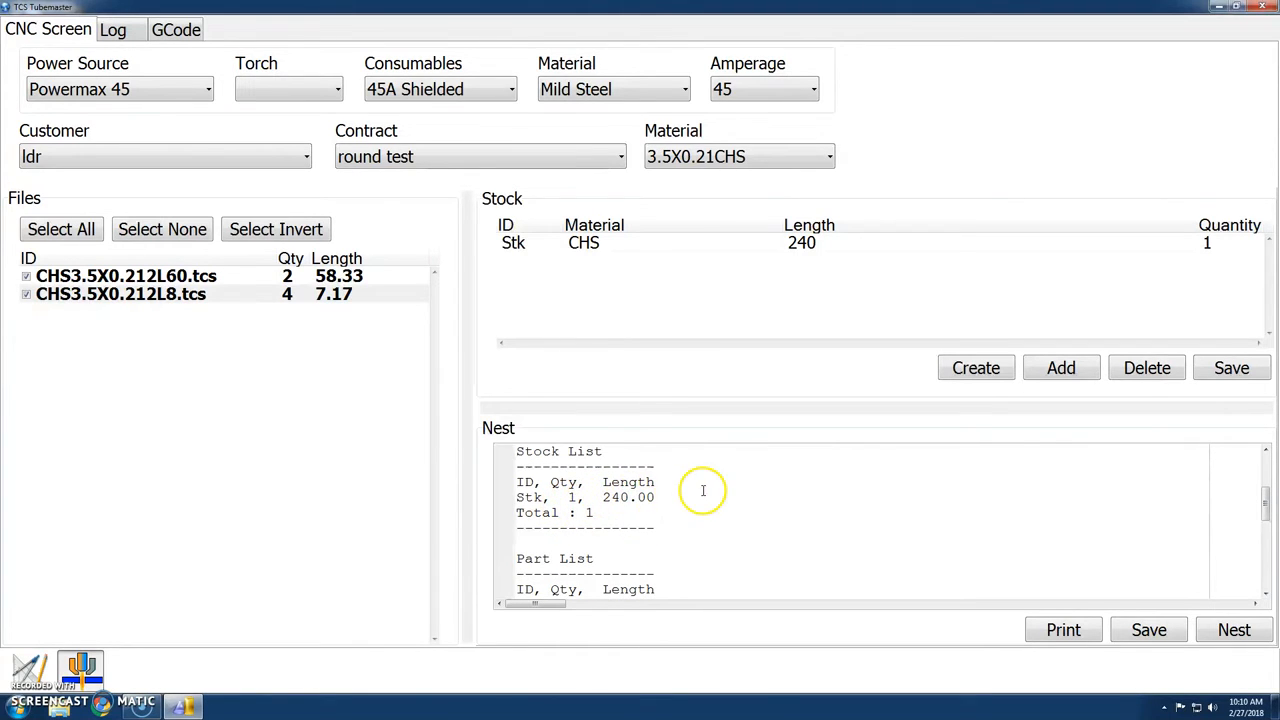
pyautogui.scroll(-2, 702, 491)
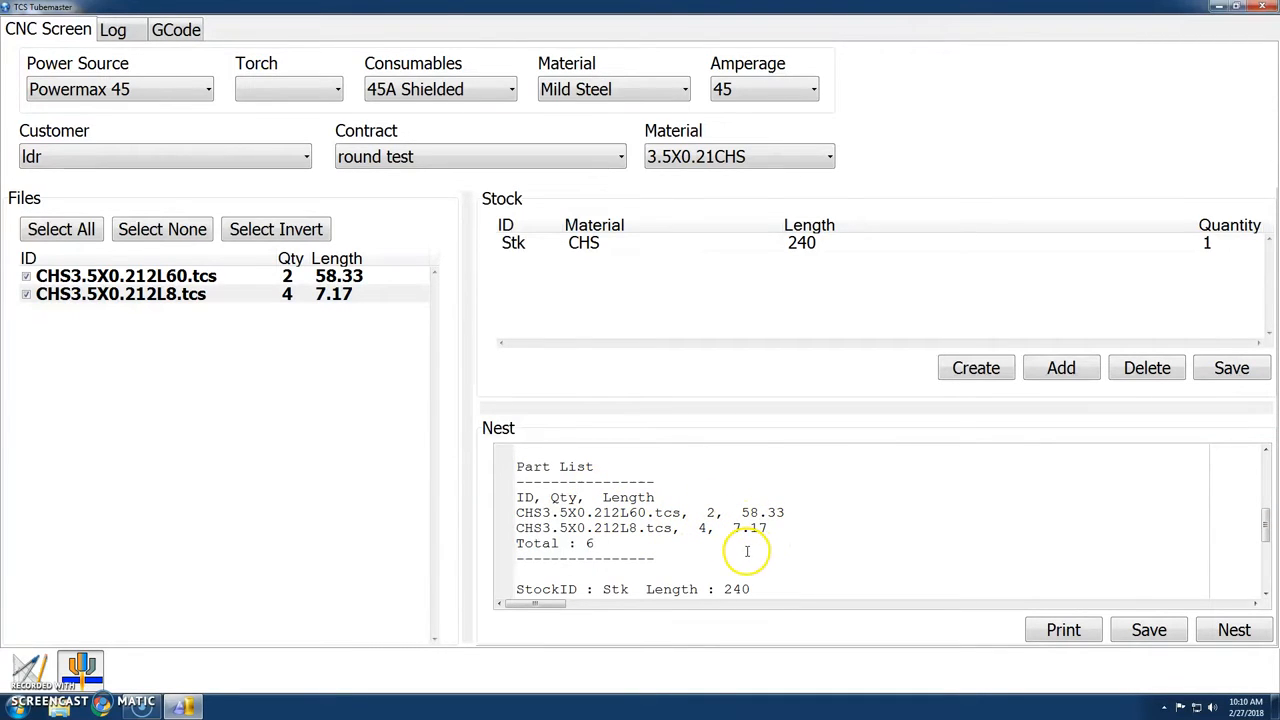
pyautogui.scroll(-1, 709, 537)
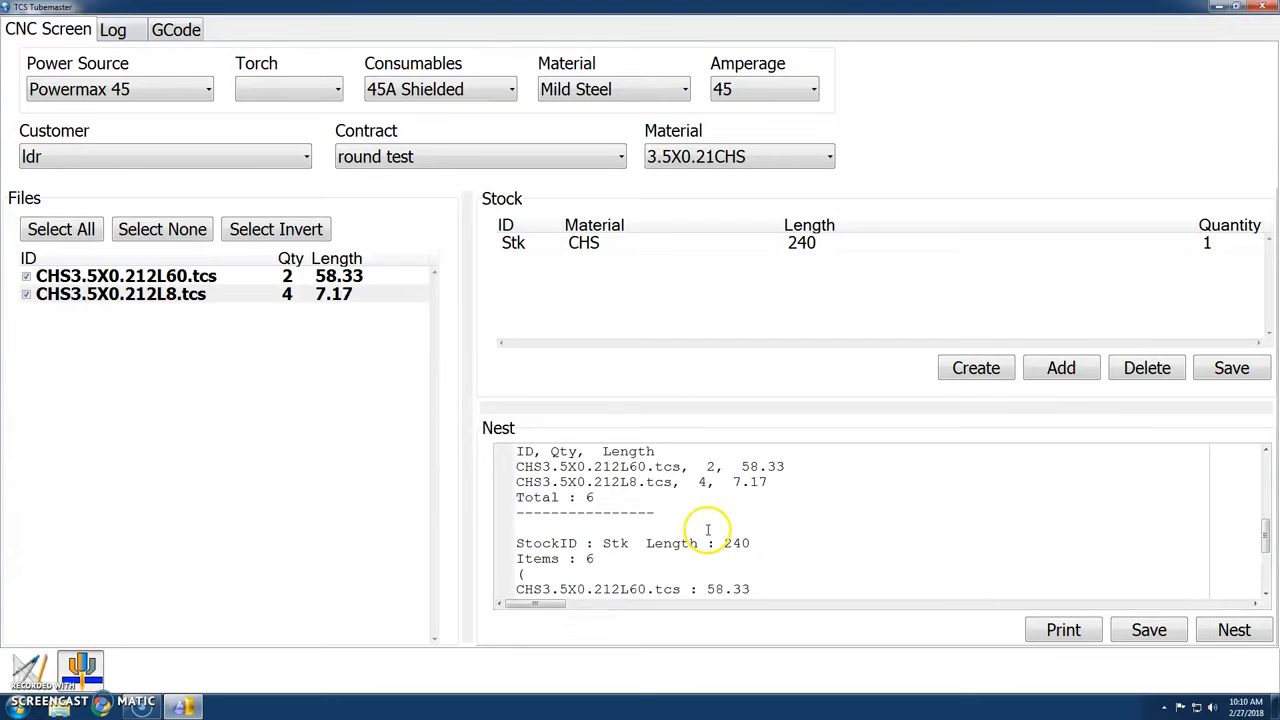
pyautogui.scroll(-1, 677, 511)
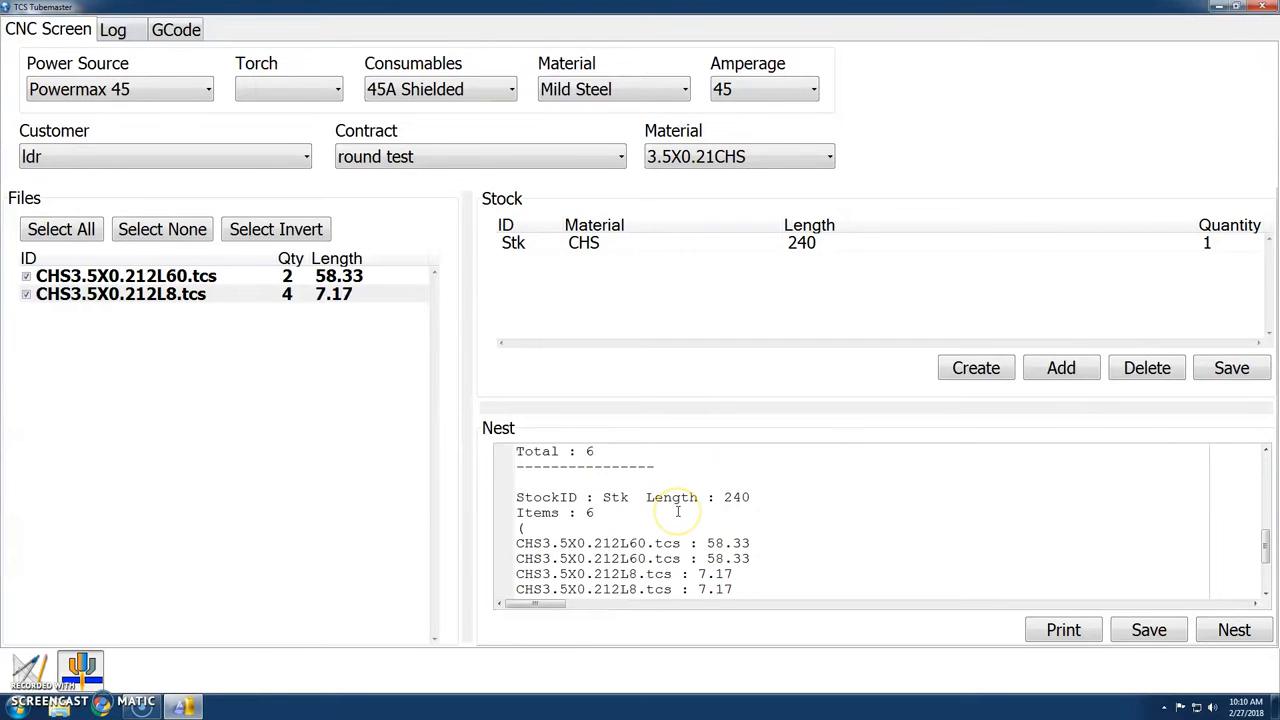
pyautogui.scroll(-1, 677, 511)
pyautogui.scroll(-1, 680, 500)
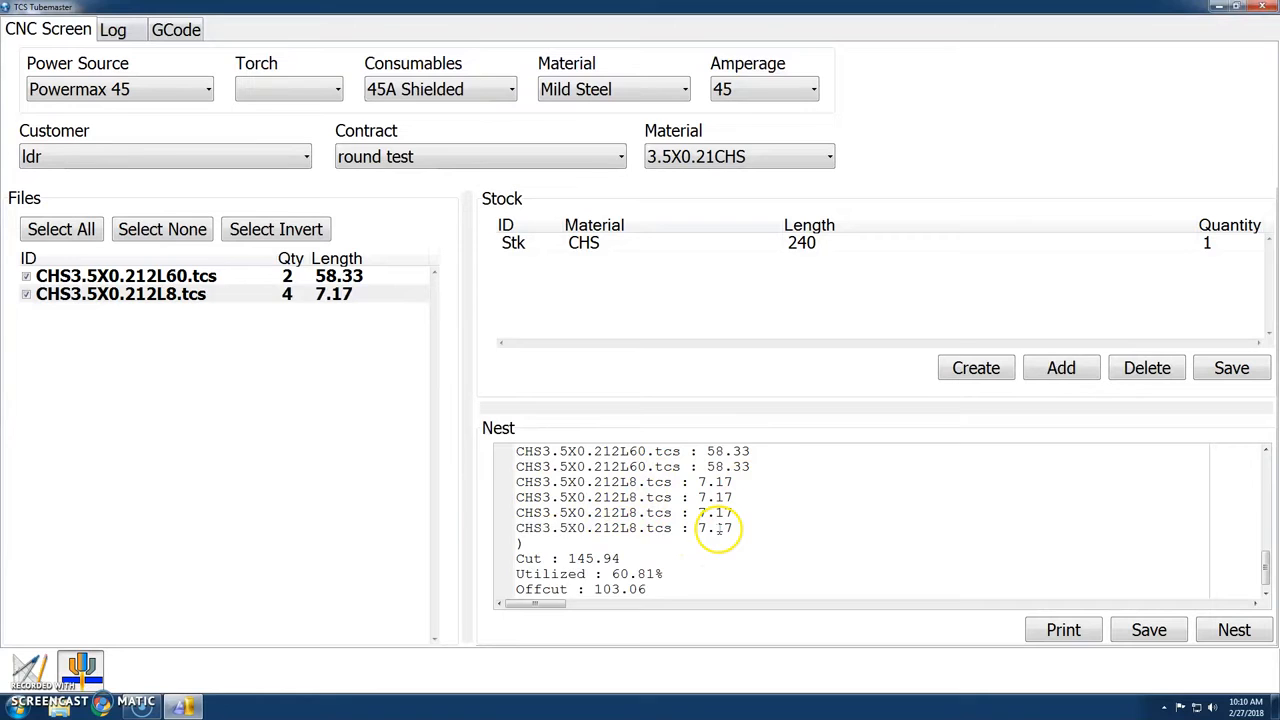
pyautogui.scroll(-1, 700, 530)
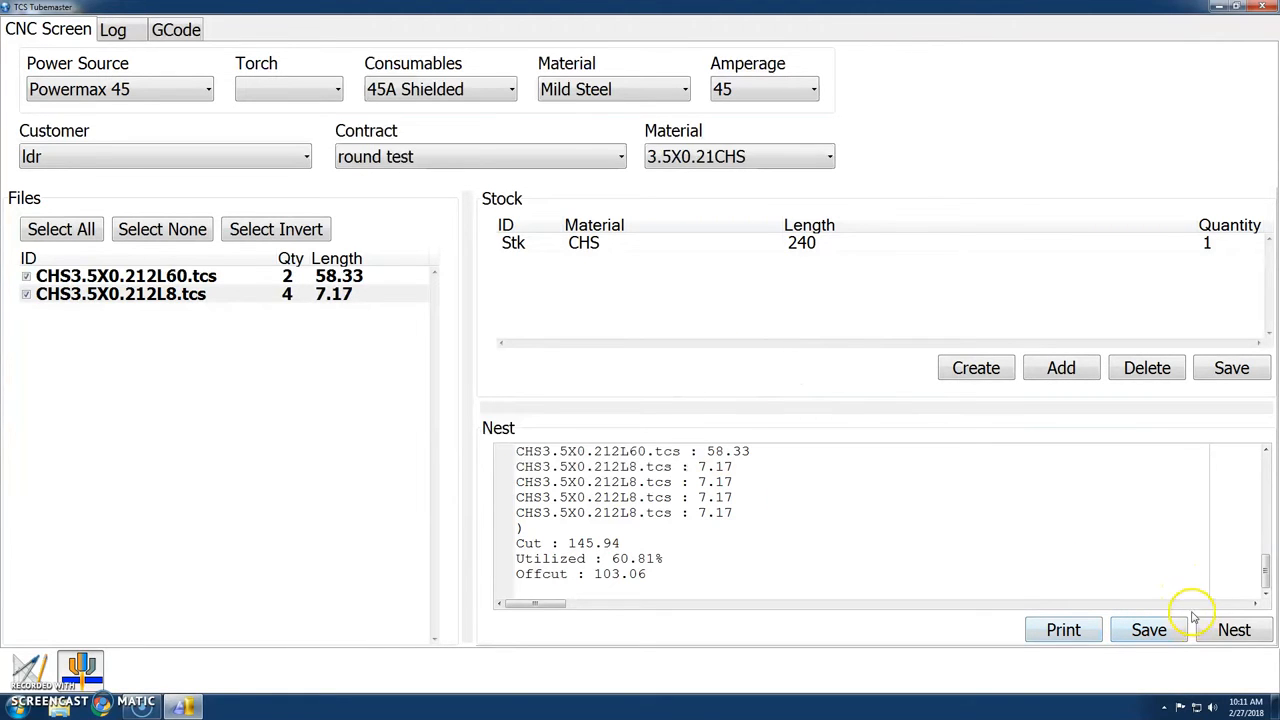
# Review the generated G-code and look at the nest output files in their Explorer folder, closing the folder again.
pyautogui.click(186, 30)
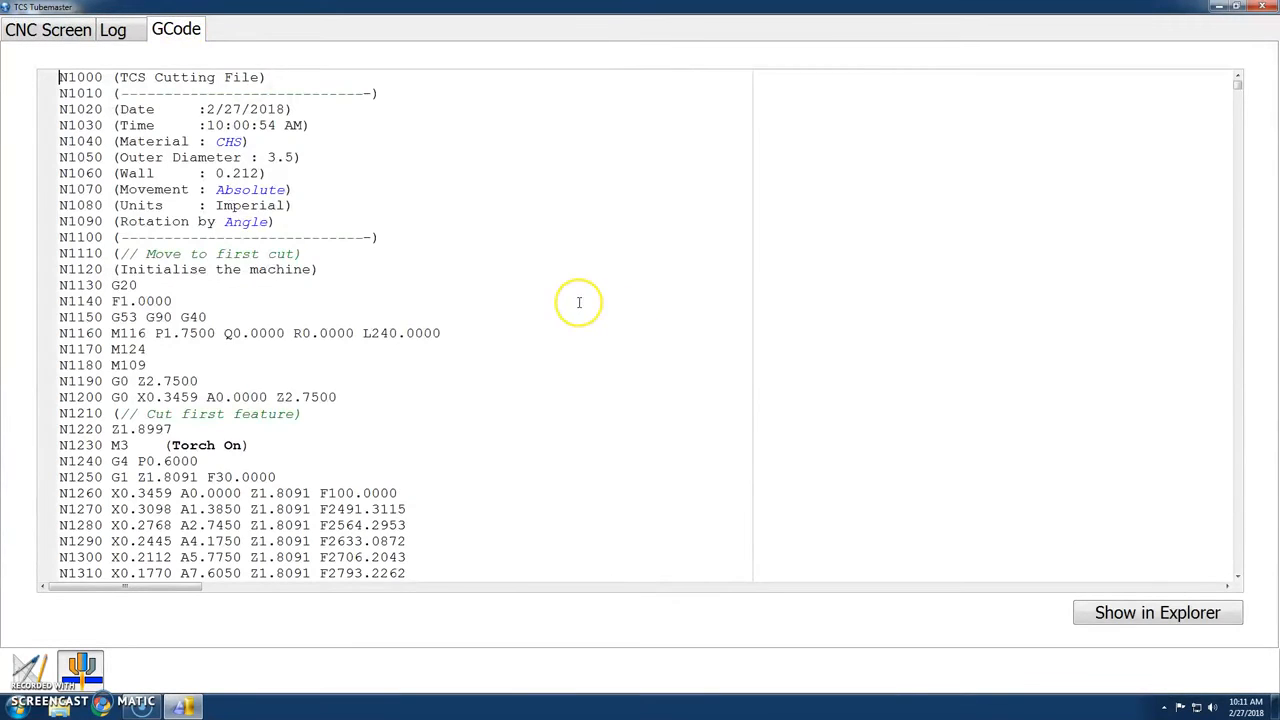
pyautogui.scroll(-13, 578, 302)
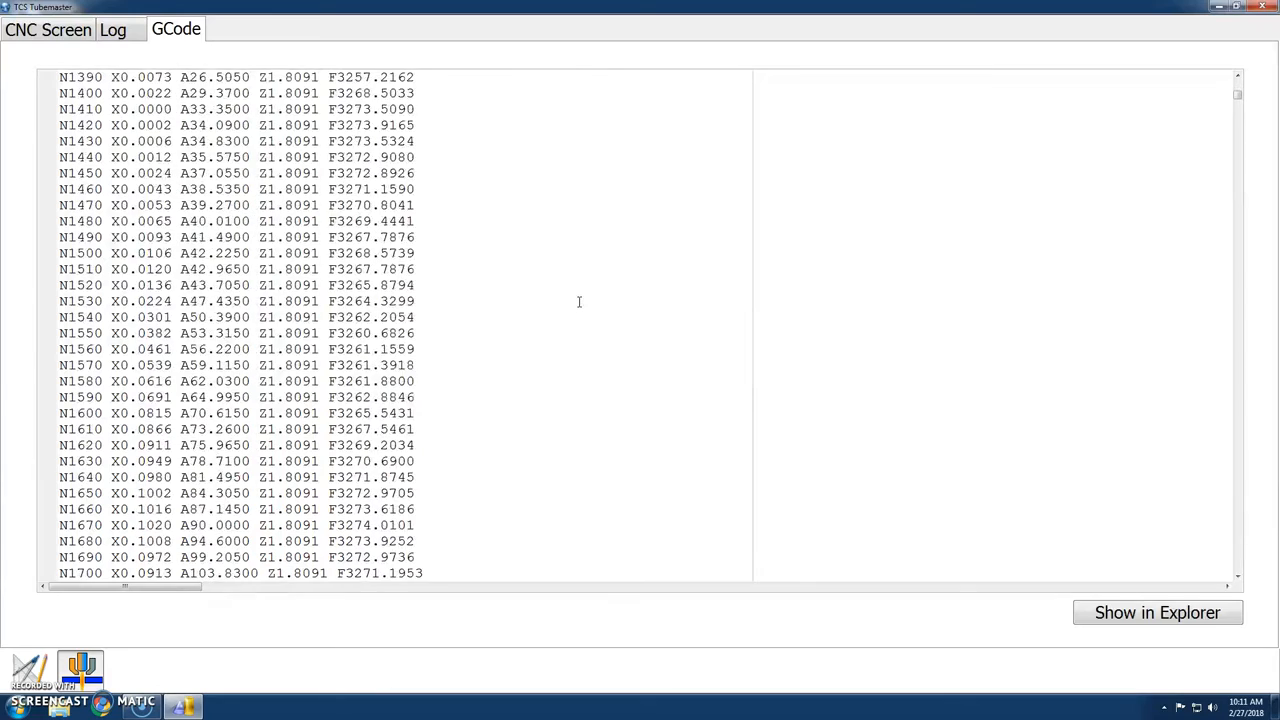
pyautogui.scroll(-16, 578, 302)
pyautogui.scroll(-20, 578, 302)
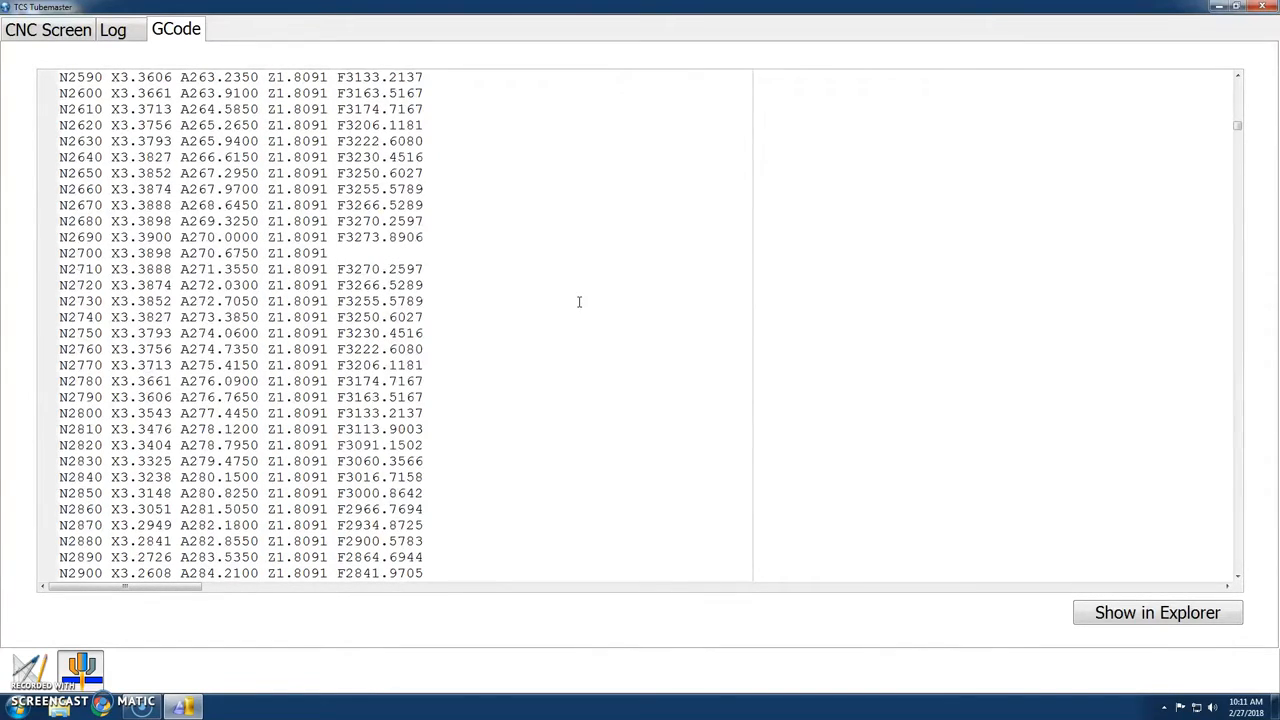
pyautogui.click(1147, 614)
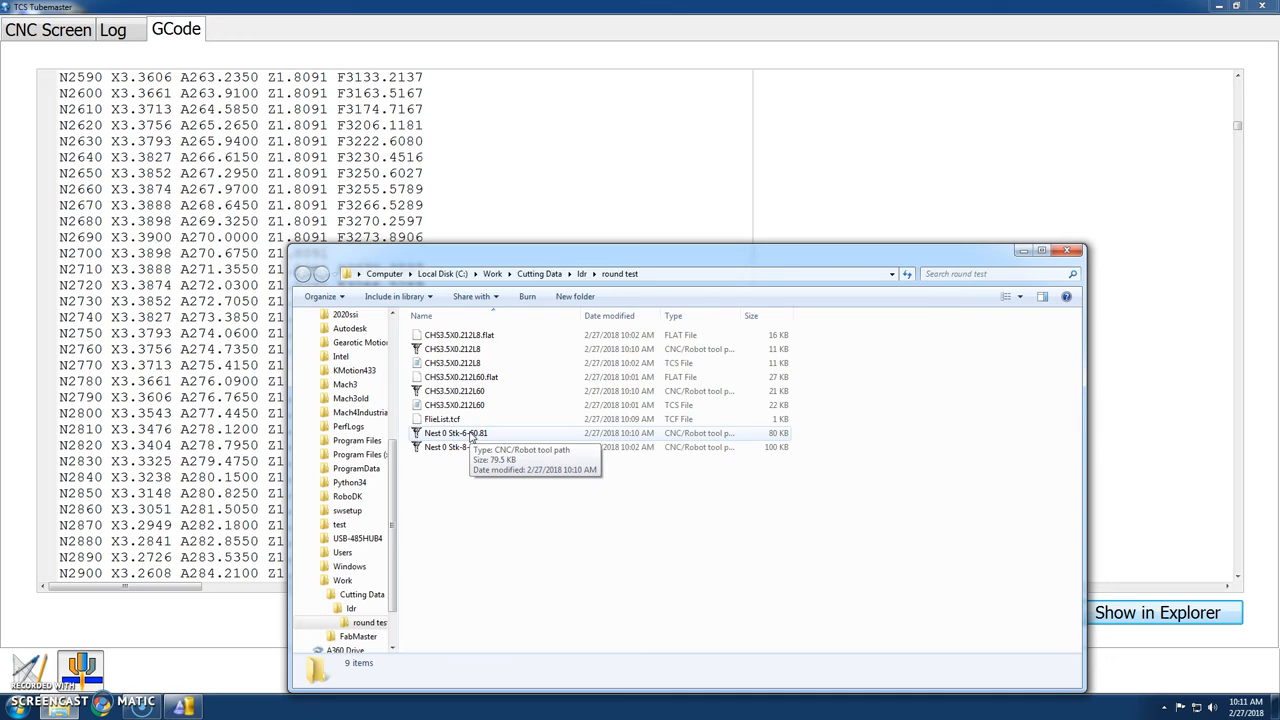
pyautogui.click(1068, 250)
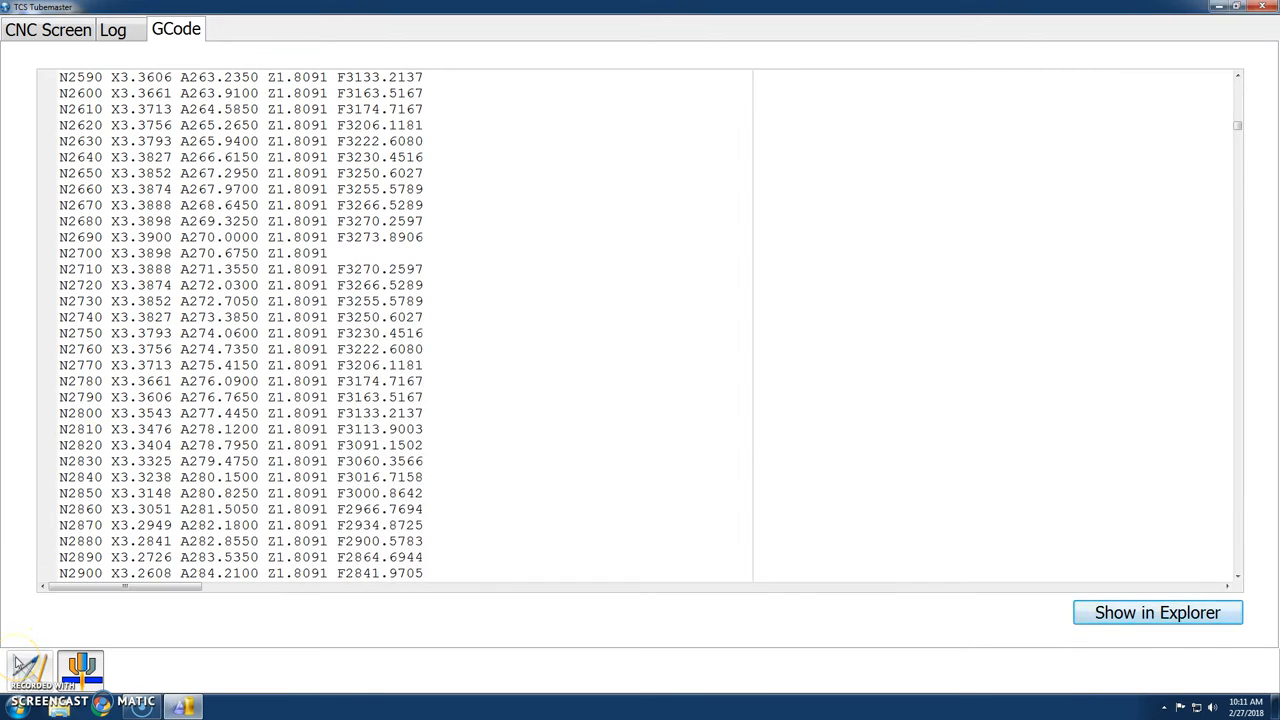
# Return to the design workspace and create a round tube with OD 3.5, wall 0.212 and length 16.
pyautogui.click(16, 661)
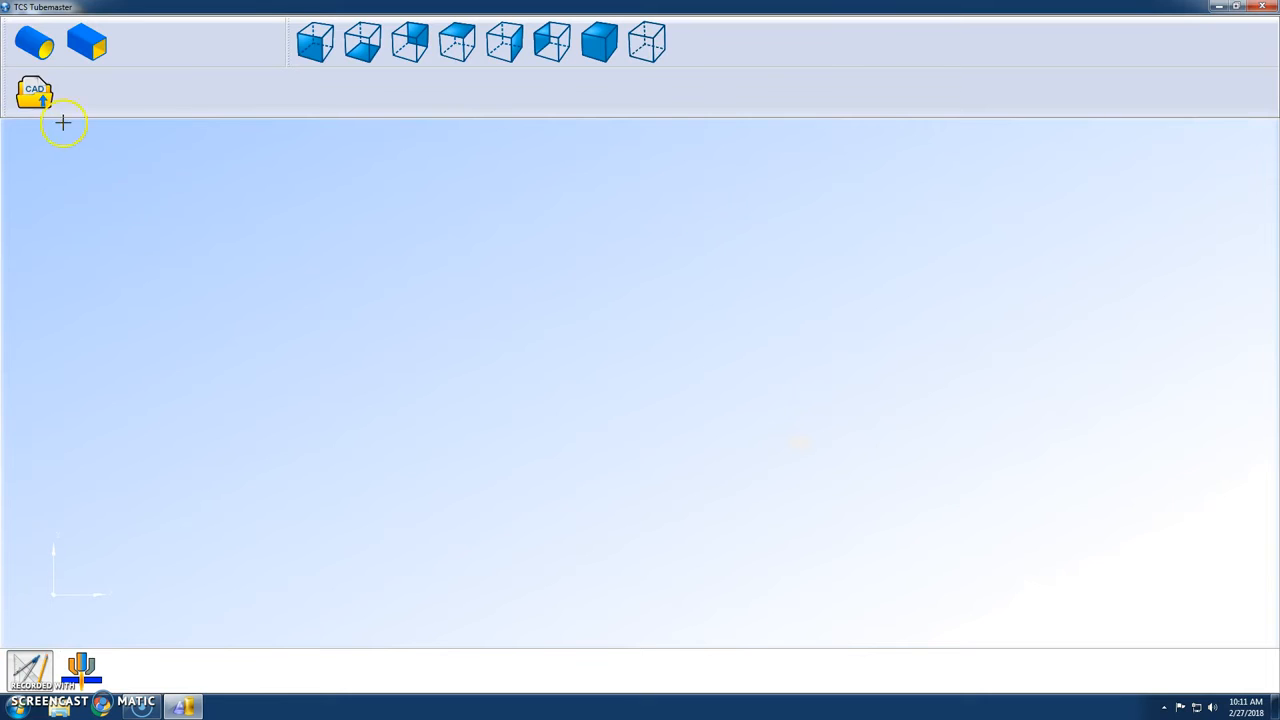
pyautogui.click(34, 42)
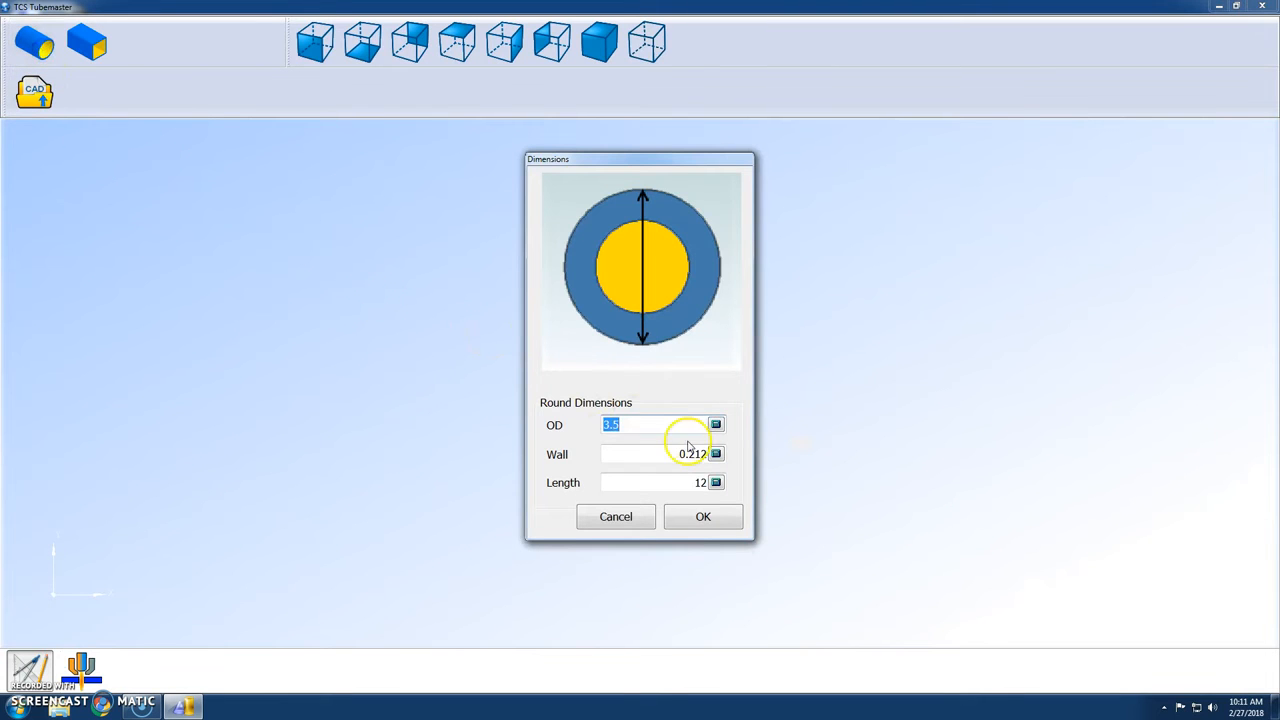
pyautogui.click(695, 482)
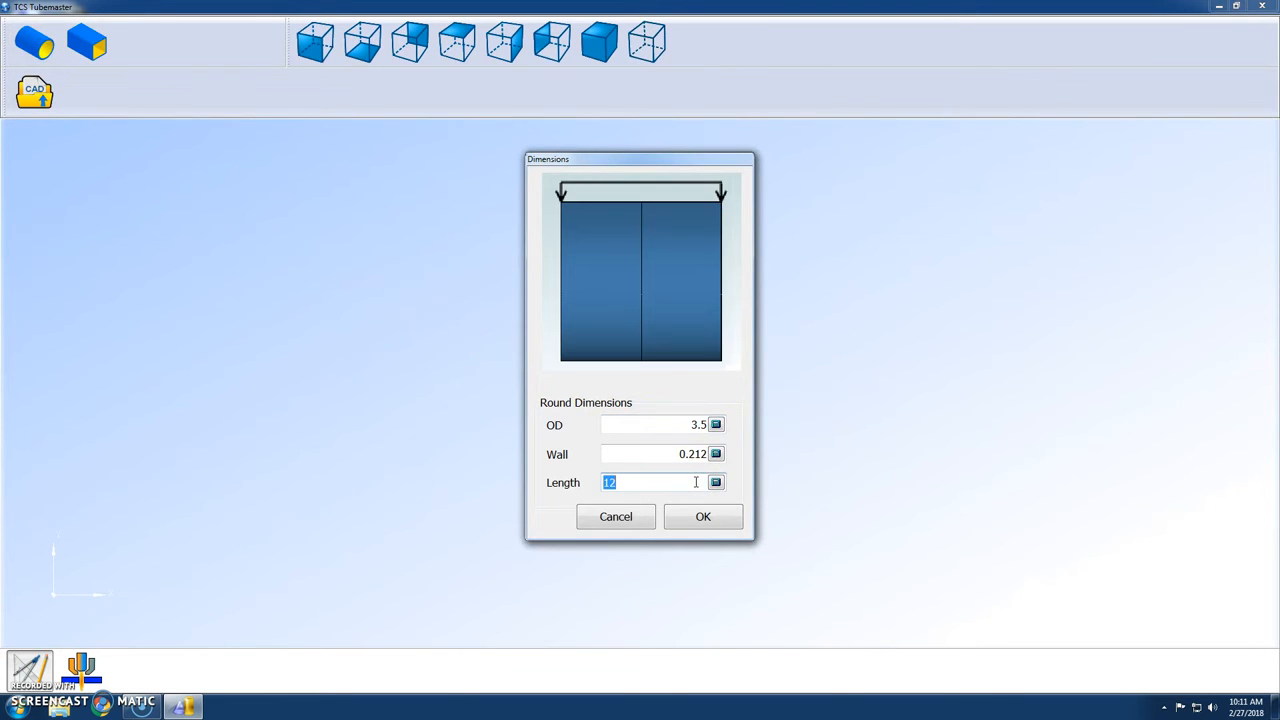
pyautogui.click(715, 532)
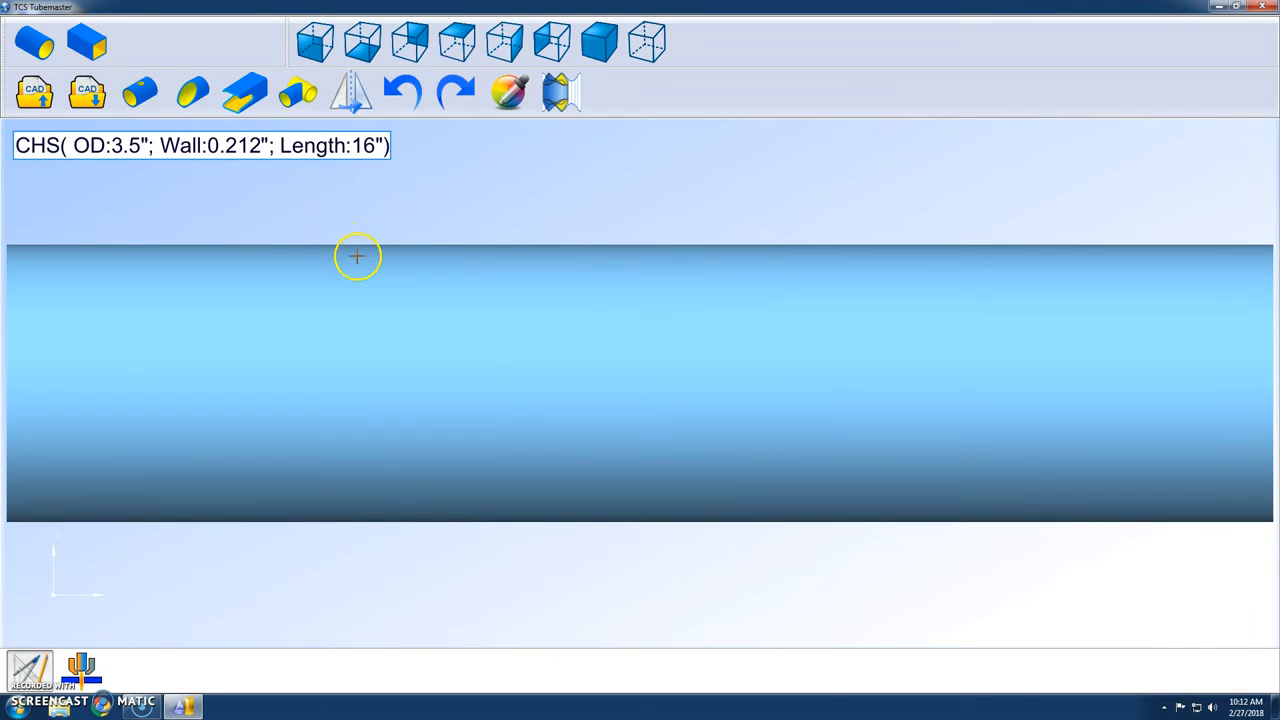
# Miter the tube's first end at 45 degrees from the bottom, with rotation 45 and edge offset 0.
pyautogui.click(197, 106)
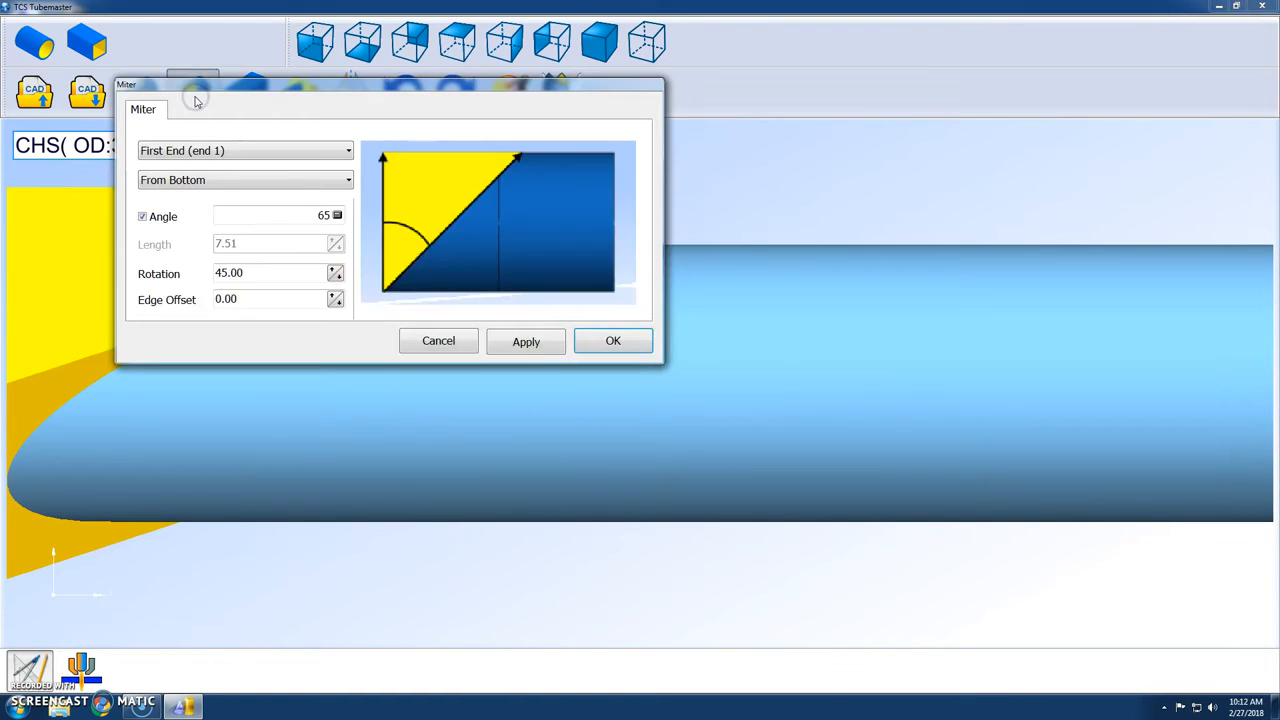
pyautogui.click(316, 215)
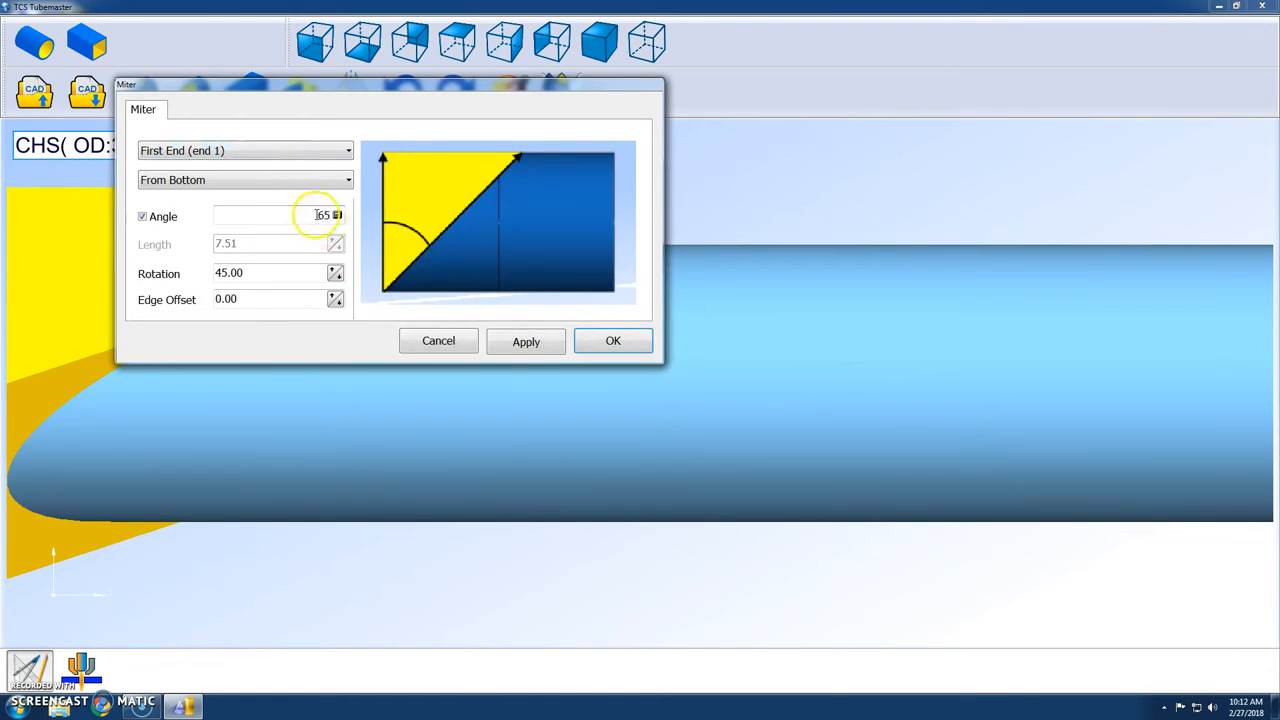
pyautogui.write('45')
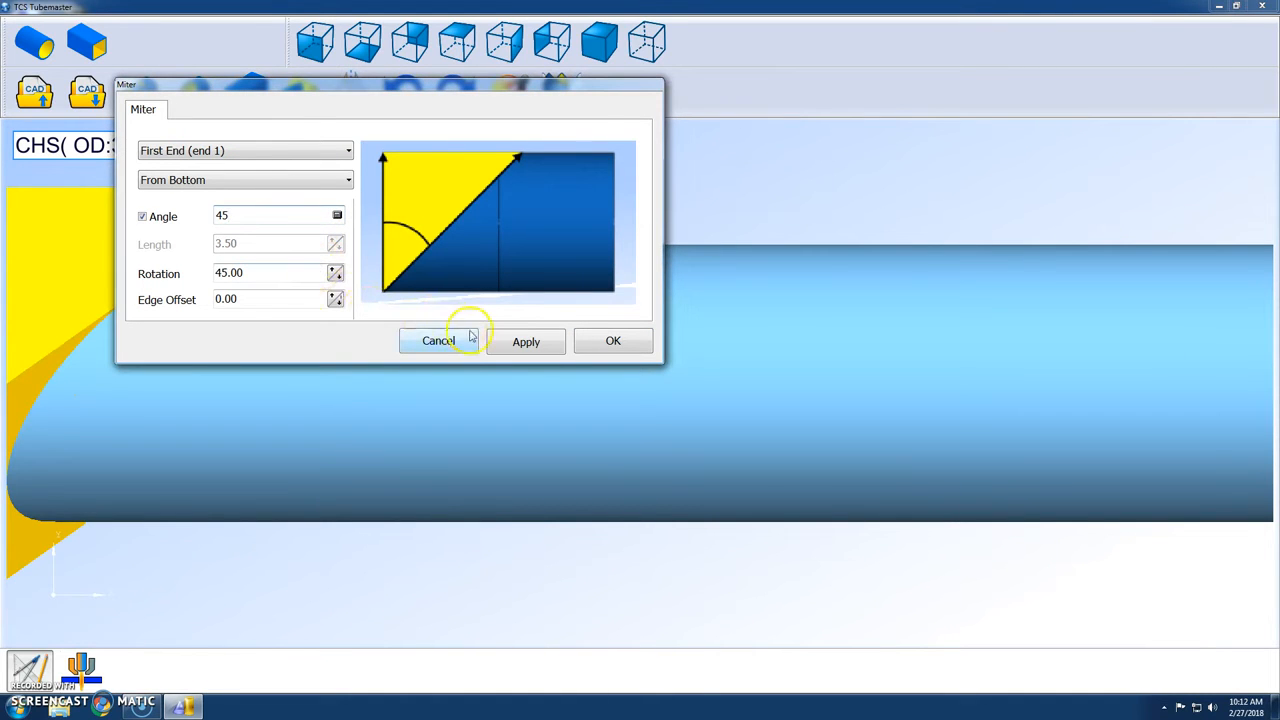
pyautogui.click(524, 341)
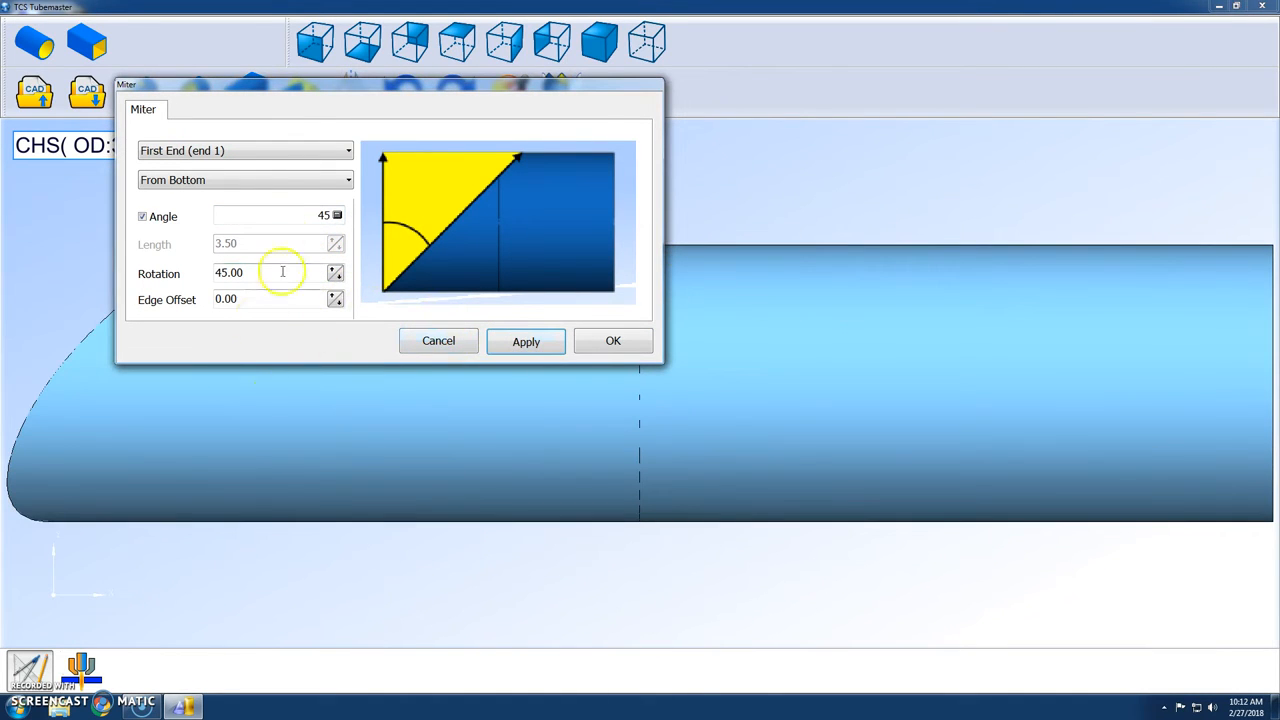
# Apply a matching 45-degree miter from the bottom to the tube's second end and finish mitering.
pyautogui.click(333, 152)
pyautogui.click(304, 177)
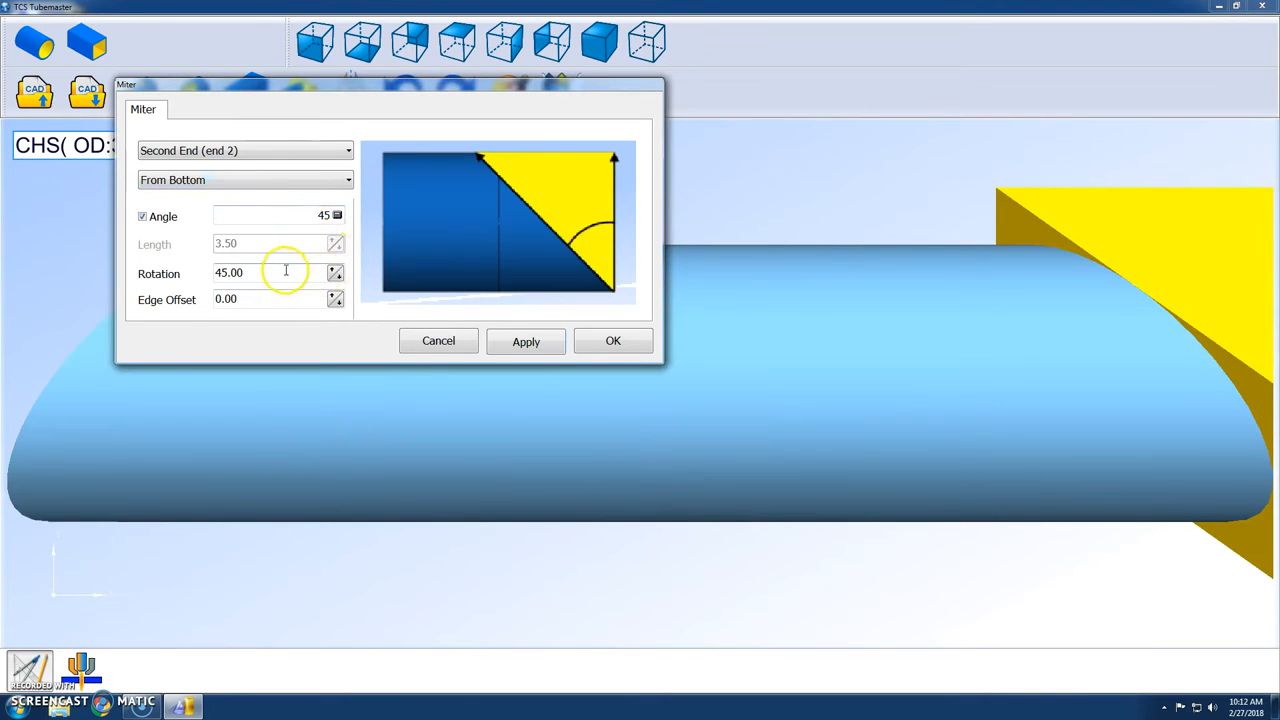
pyautogui.click(516, 343)
pyautogui.click(591, 348)
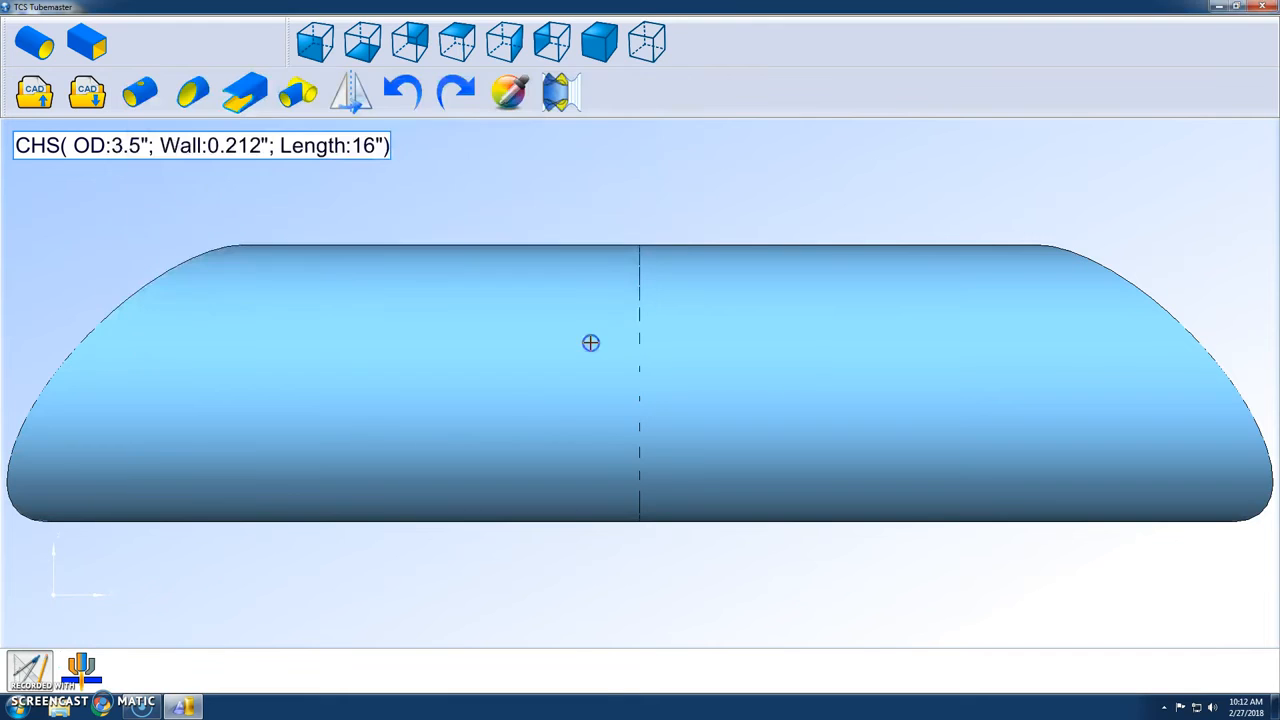
# Unfold the mitered tube and save it for CNC under the job "round test" as CHS3.5X0.212L16.tcs.
pyautogui.moveTo(586, 280); pyautogui.dragTo(862, 525)
pyautogui.moveTo(862, 525); pyautogui.dragTo(583, 406, button='middle')
pyautogui.click(556, 100)
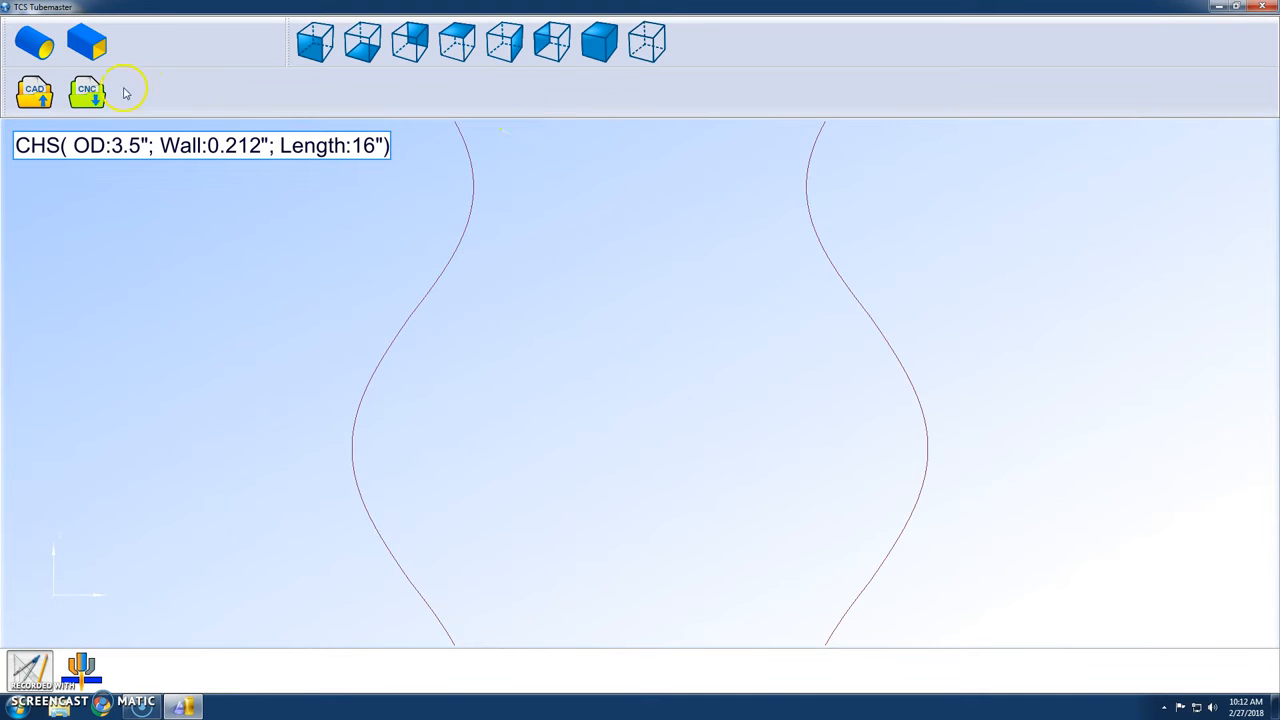
pyautogui.click(88, 96)
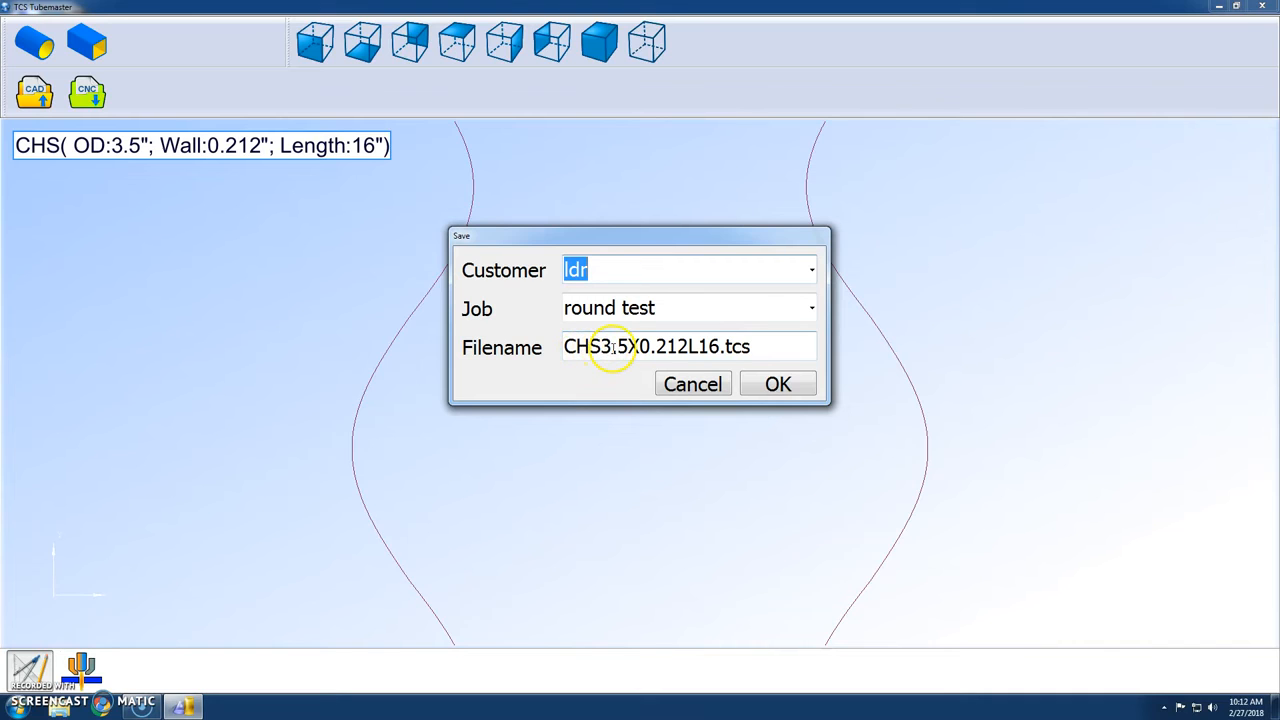
pyautogui.click(762, 383)
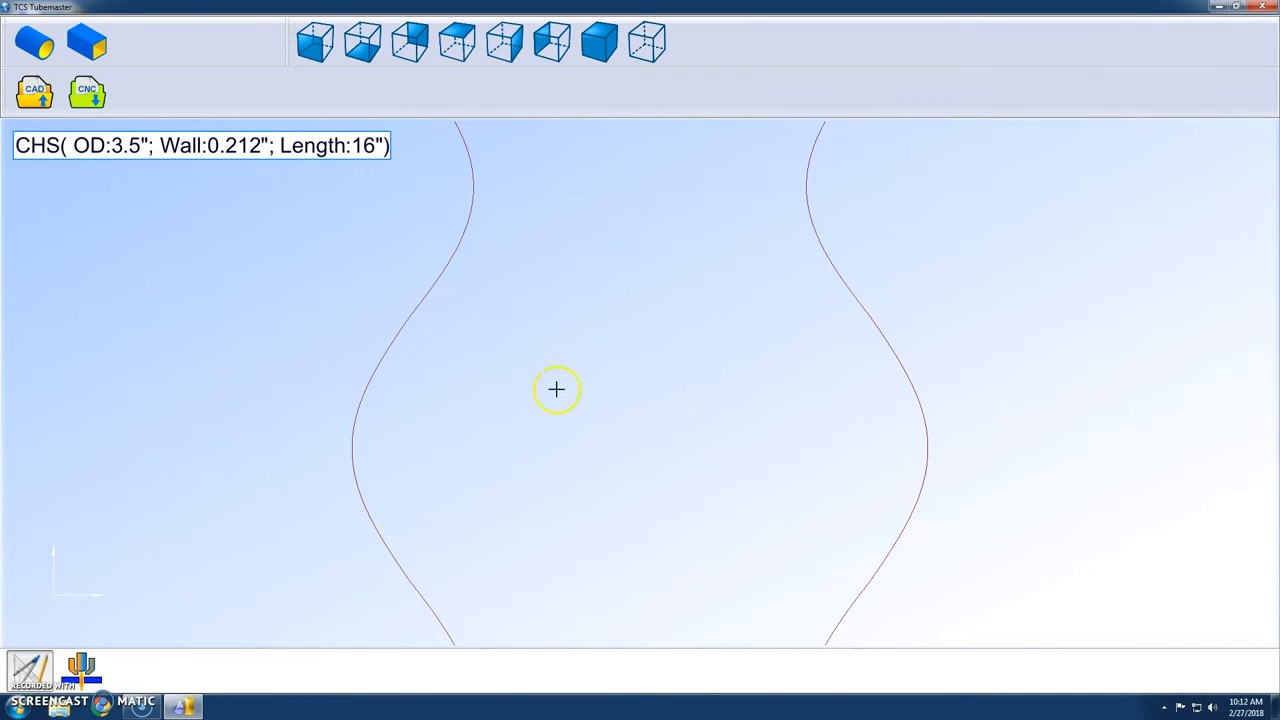
# In the CNC workspace, set the L16, L60 and L8 part quantities to 2, 4 and 3, and nest them on the stock.
pyautogui.click(81, 670)
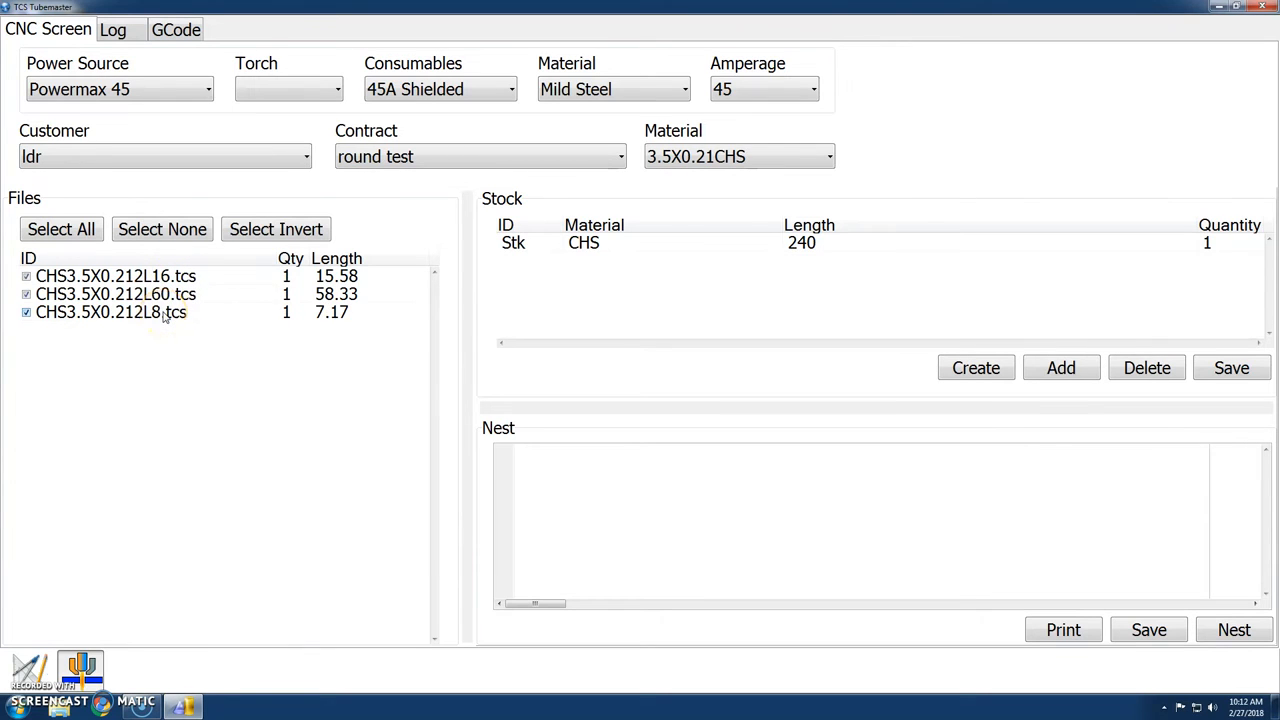
pyautogui.doubleClick(285, 278)
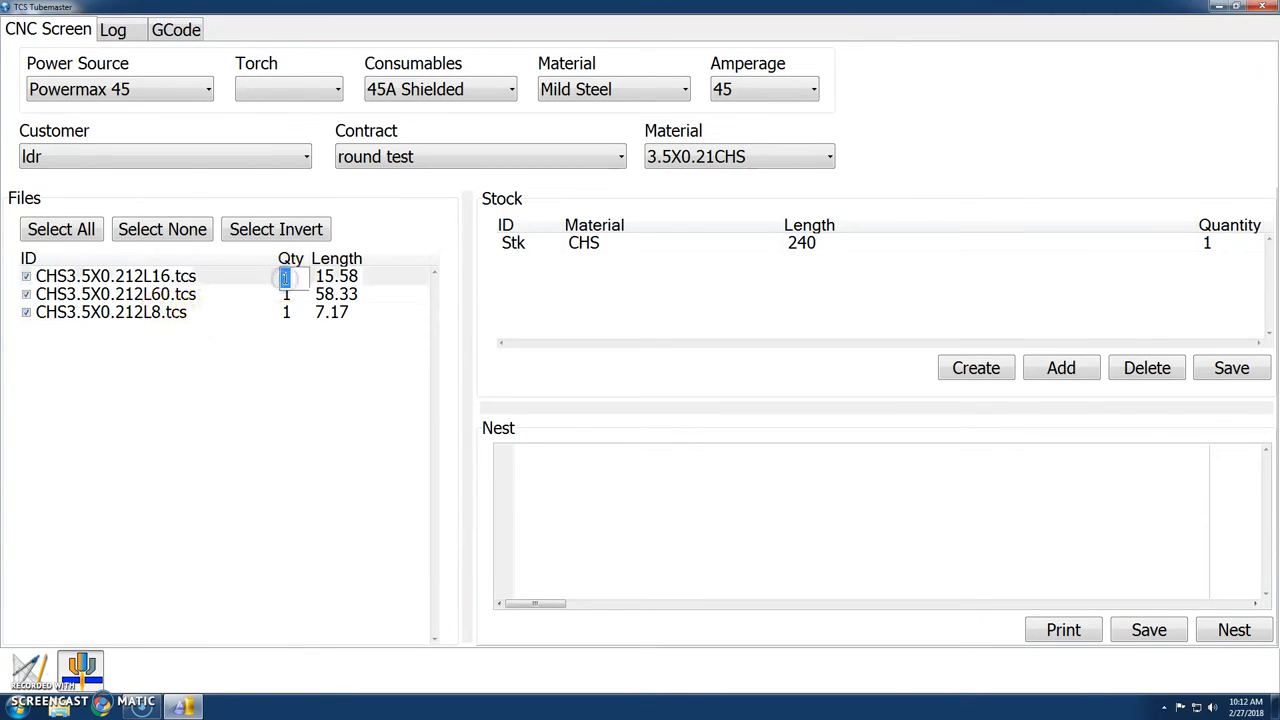
pyautogui.write('2')
pyautogui.doubleClick(289, 297)
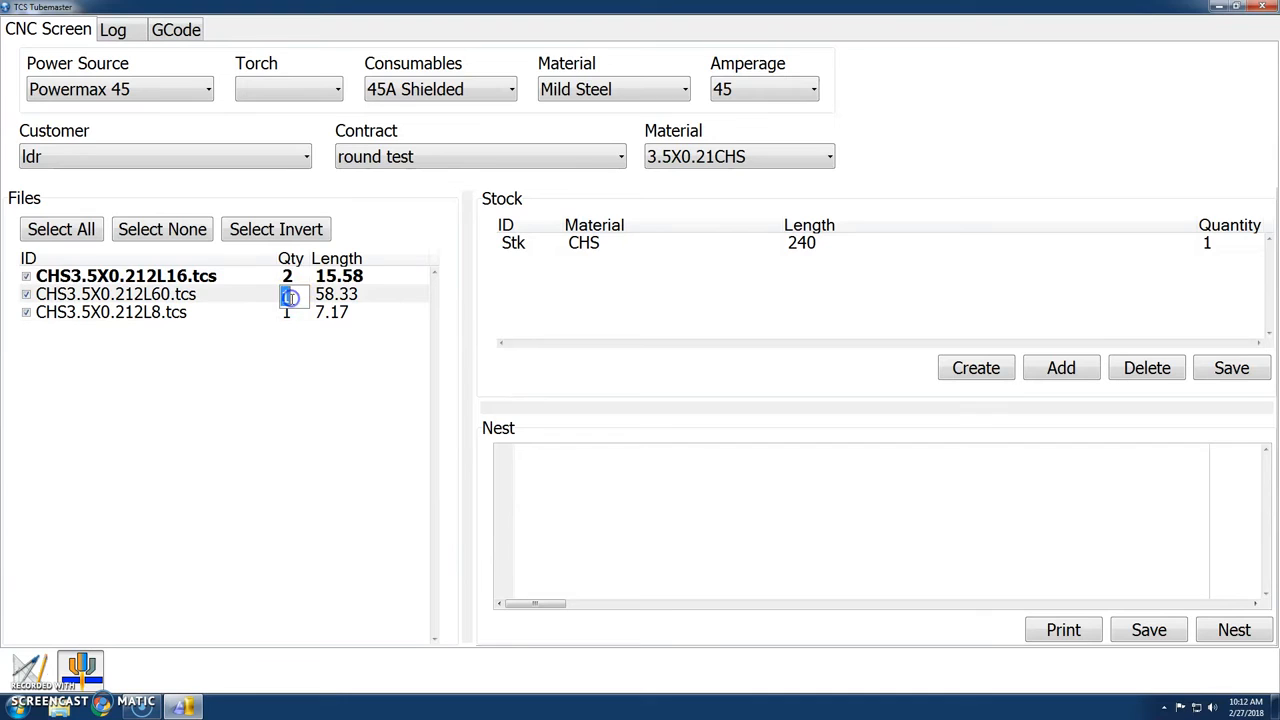
pyautogui.doubleClick(300, 315)
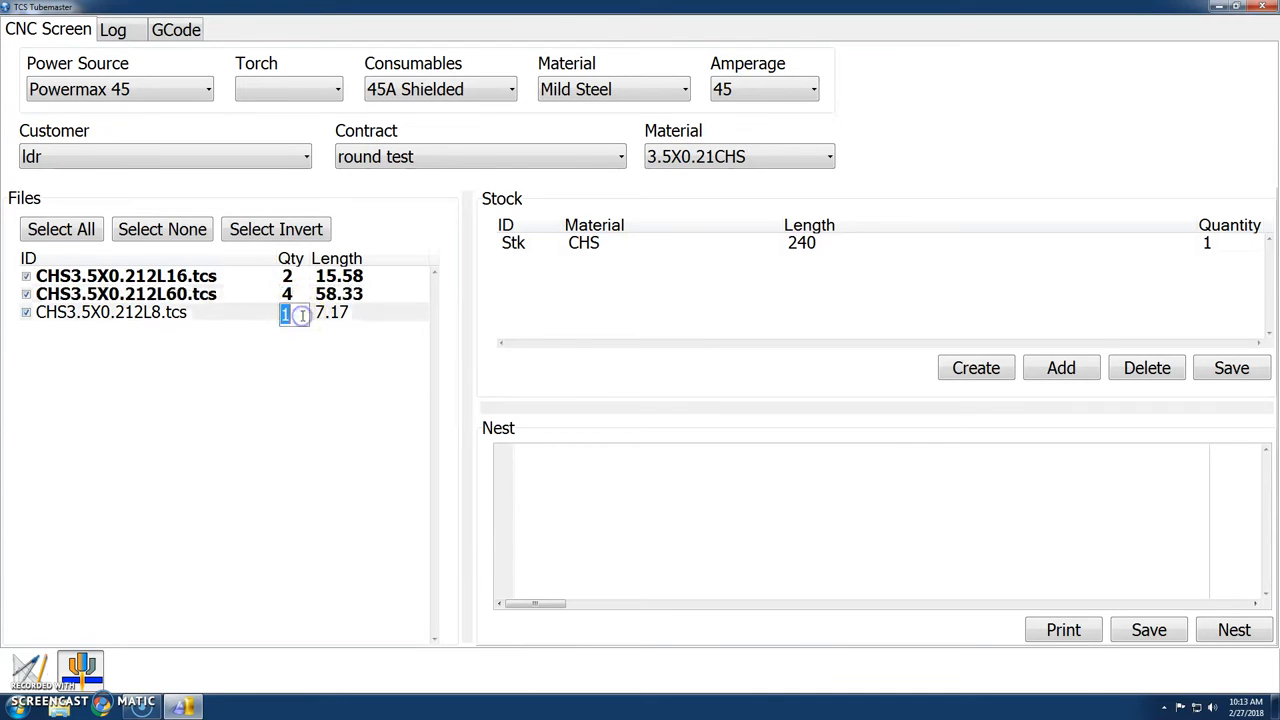
pyautogui.click(309, 365)
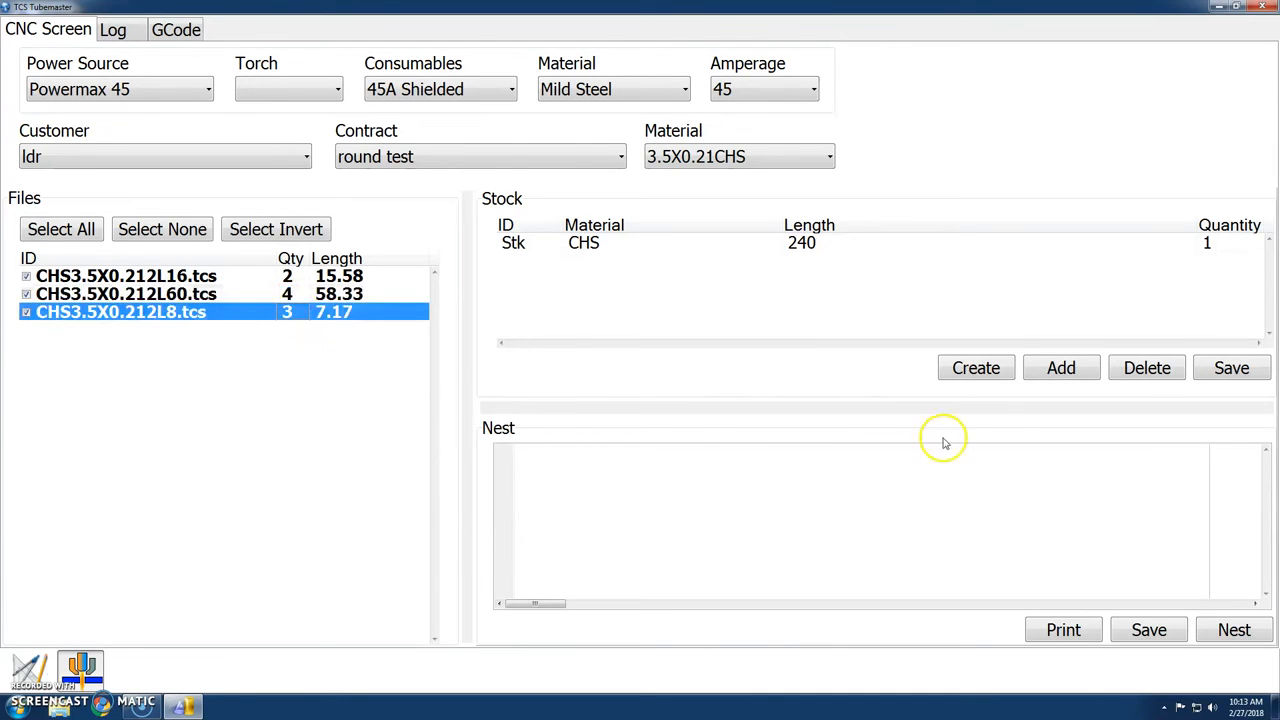
pyautogui.click(1258, 624)
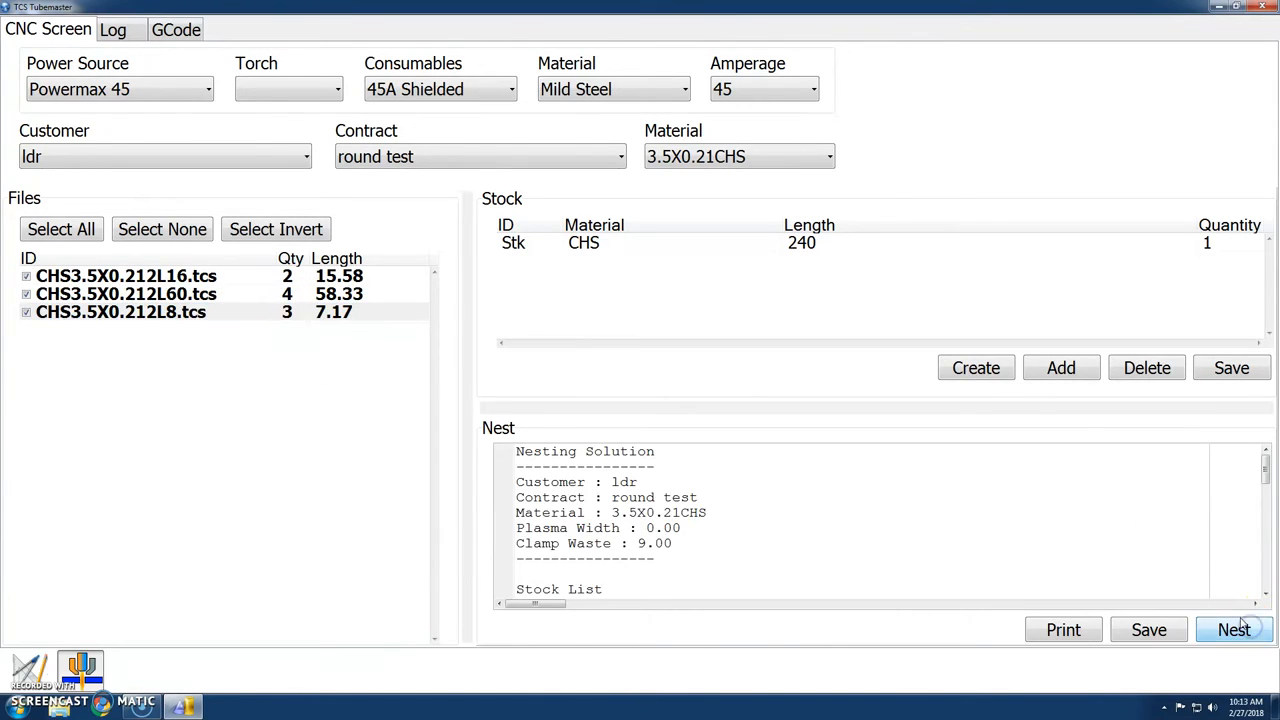
# Review the nesting report, including the part list, nested items, cut length, utilization, offcut and parts not nested.
pyautogui.scroll(-5, 730, 499)
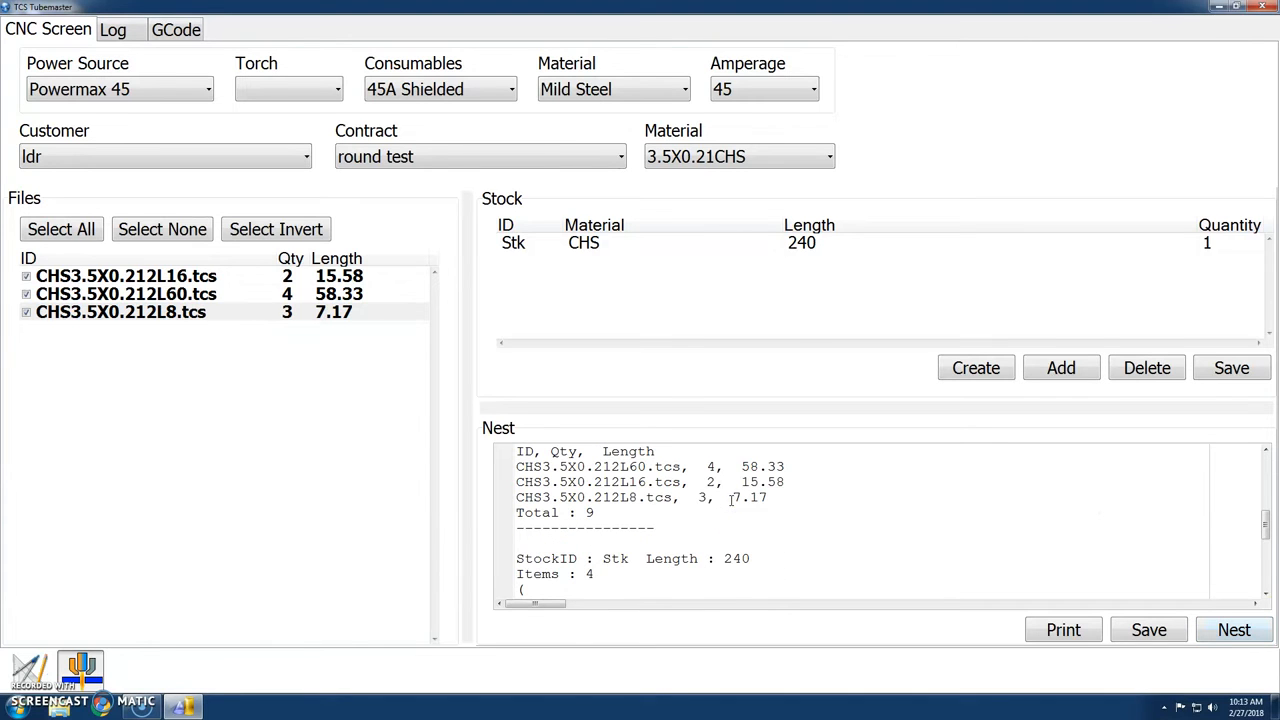
pyautogui.scroll(1, 692, 497)
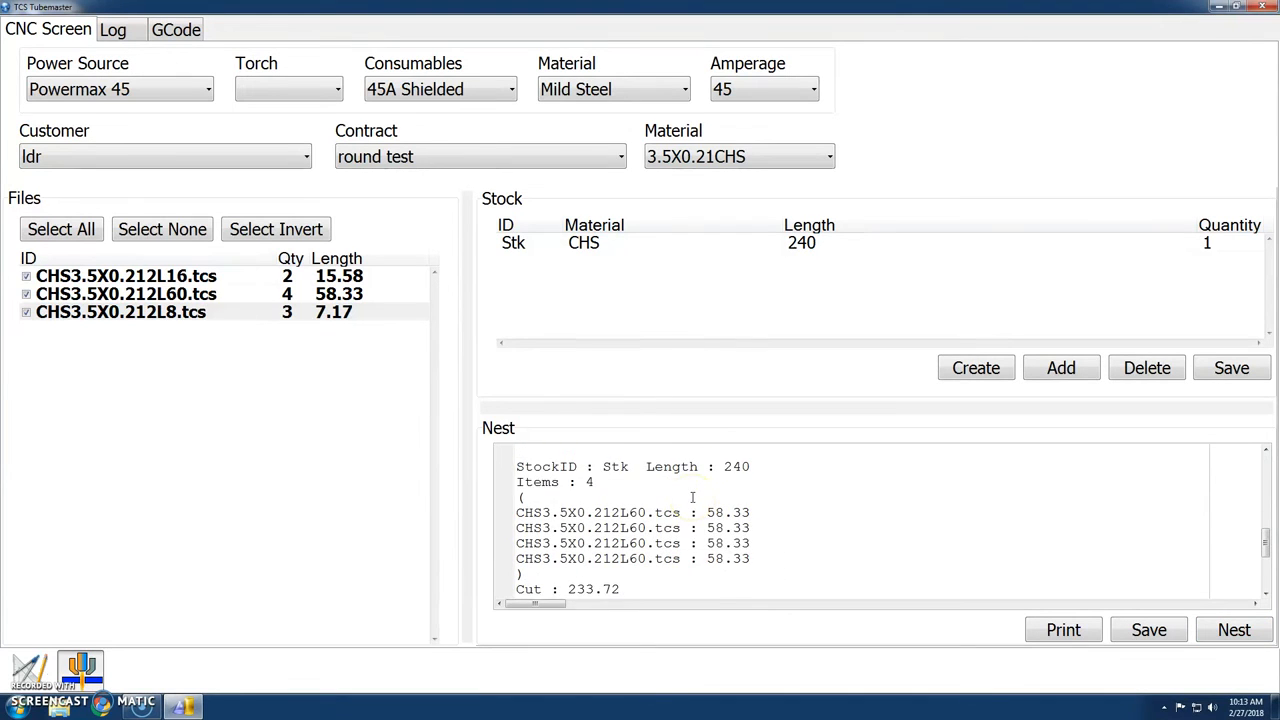
pyautogui.scroll(-2, 692, 497)
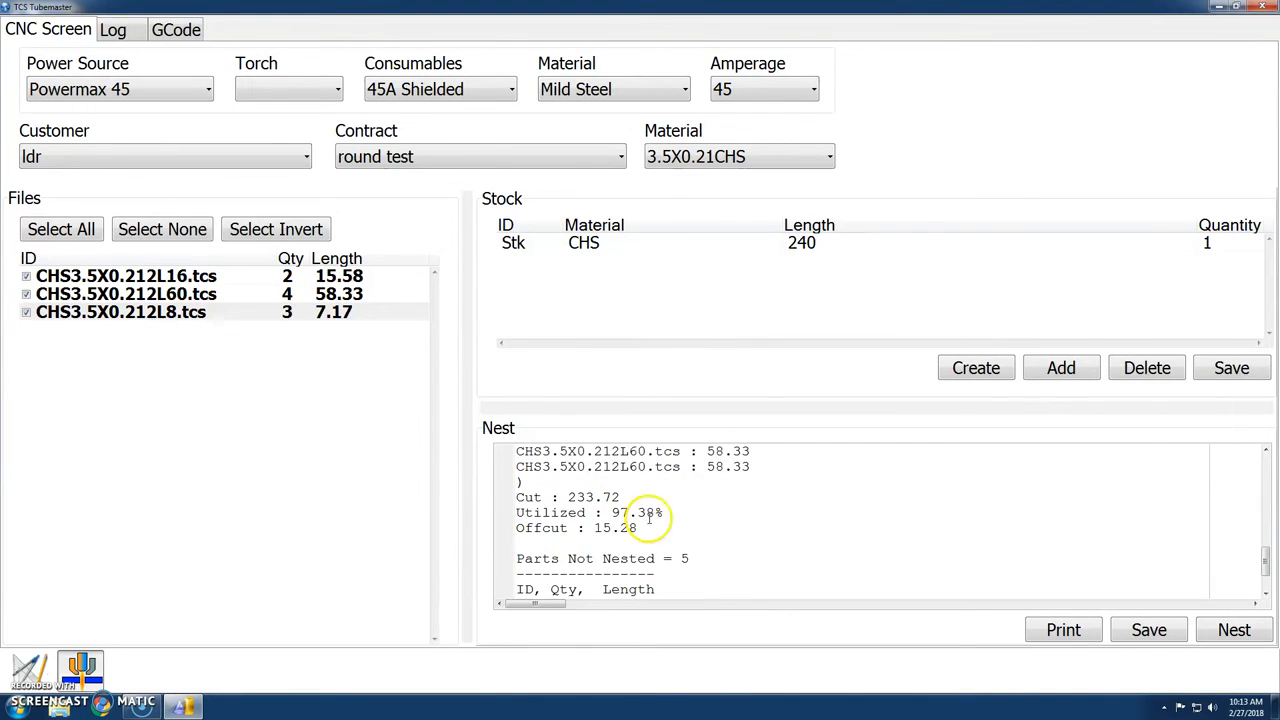
pyautogui.scroll(-1, 660, 512)
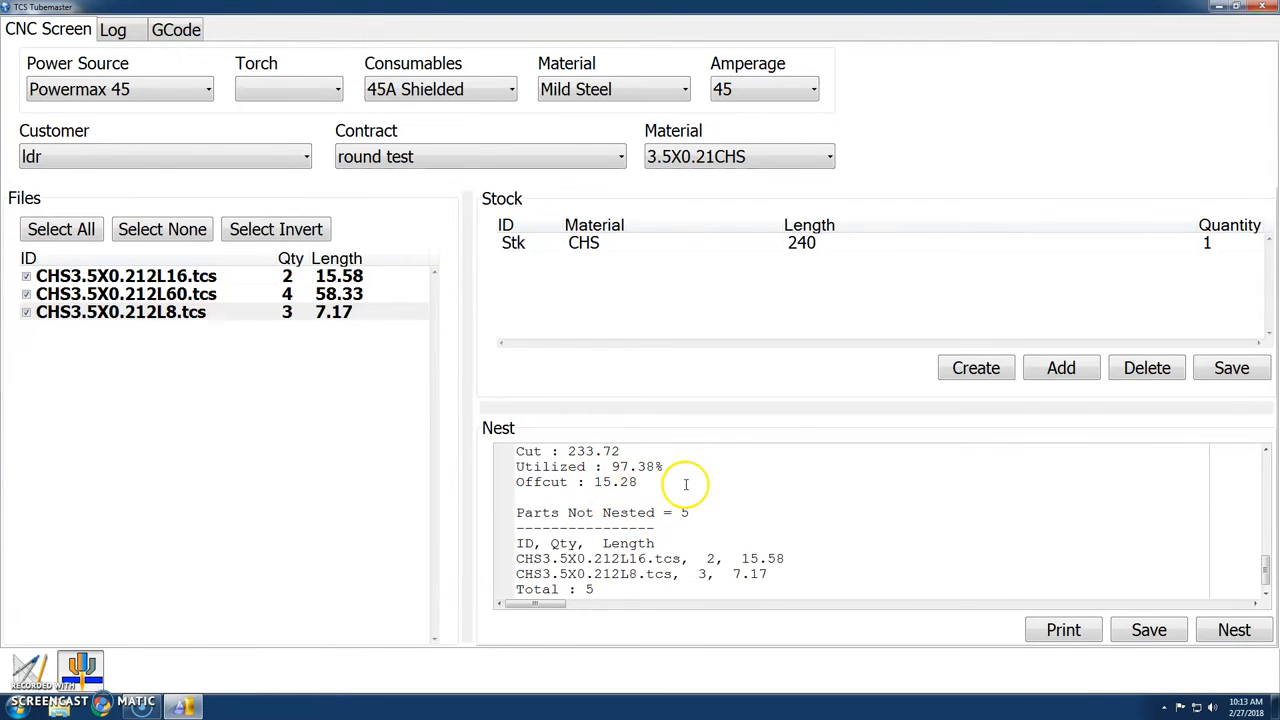
pyautogui.scroll(-1, 726, 489)
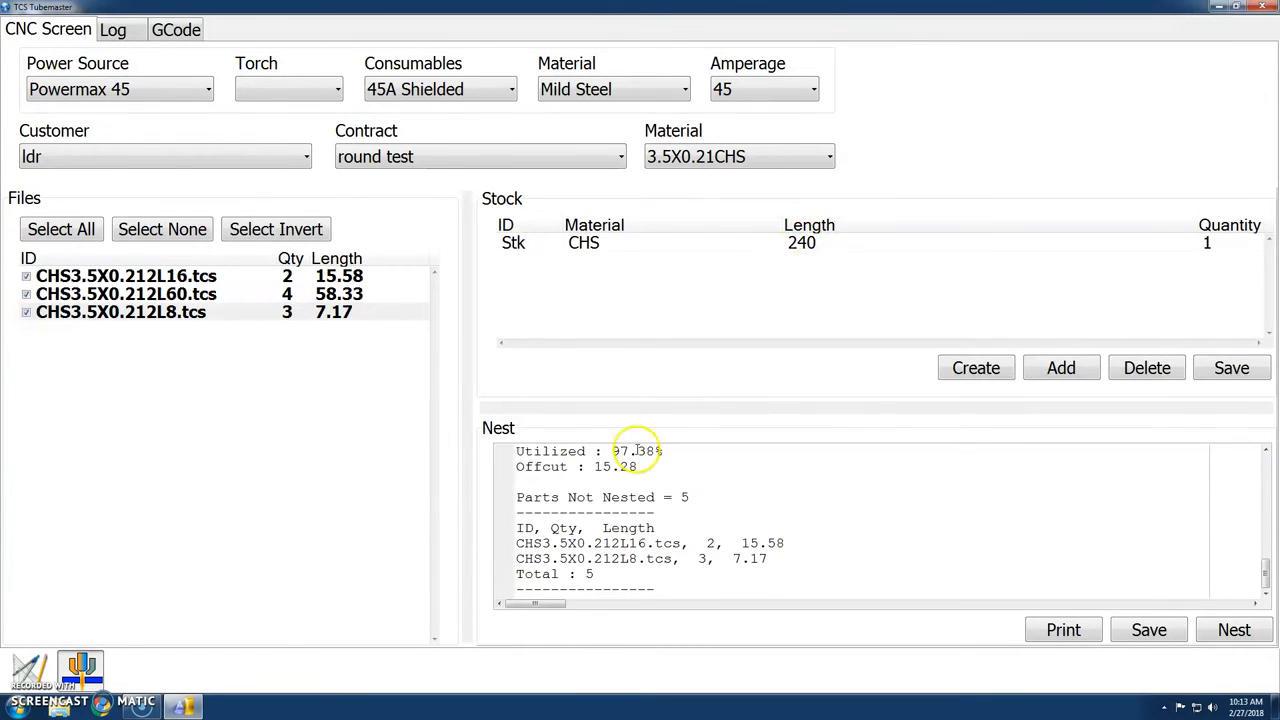
pyautogui.scroll(5, 797, 517)
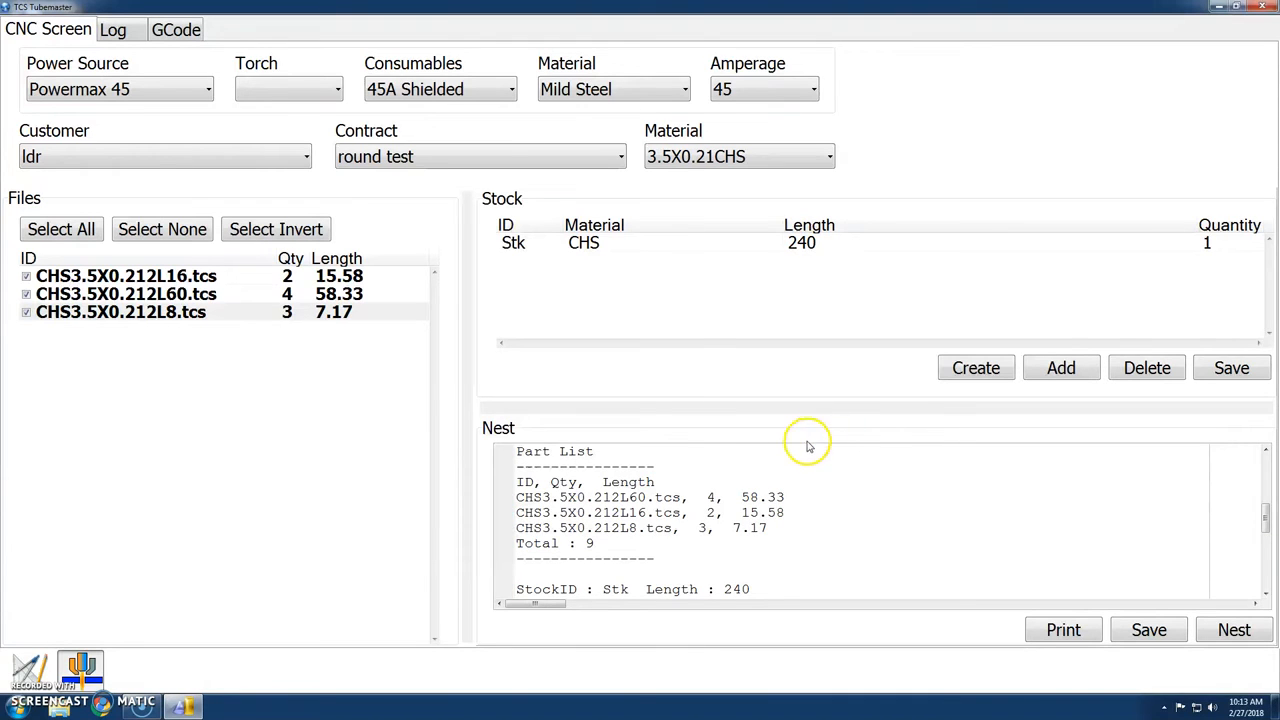
pyautogui.scroll(-3, 770, 464)
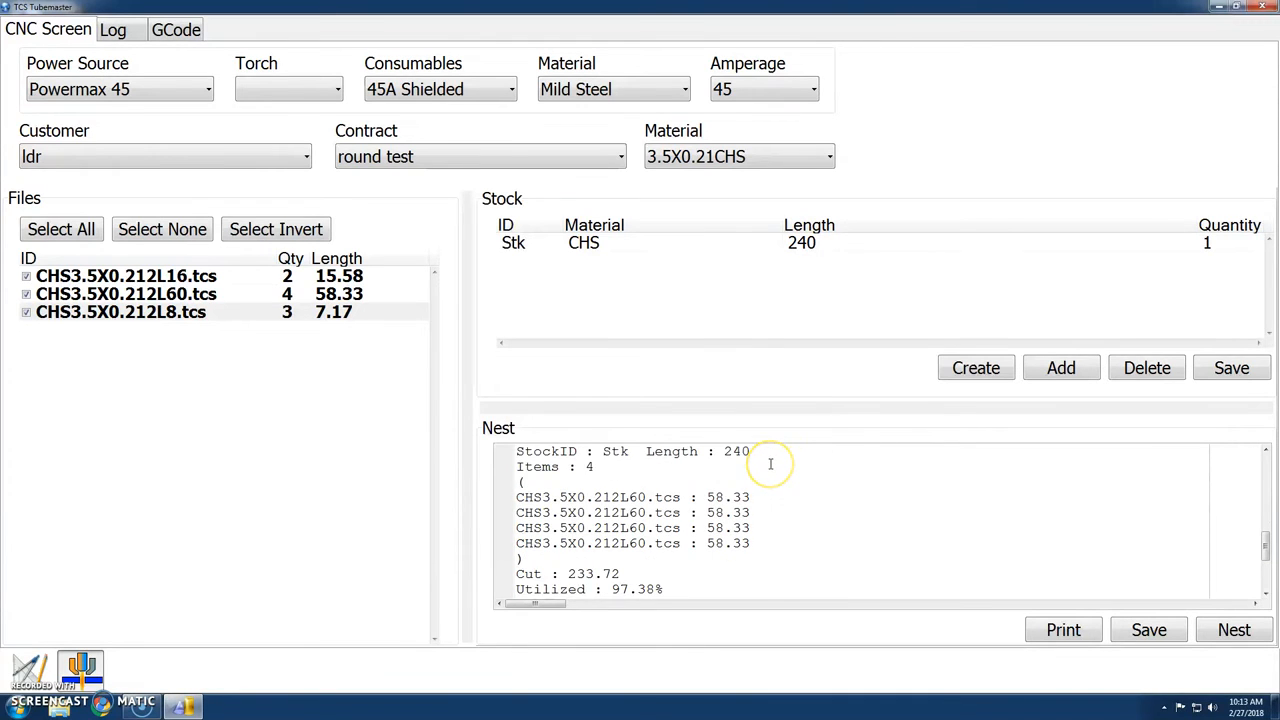
pyautogui.scroll(-2, 770, 464)
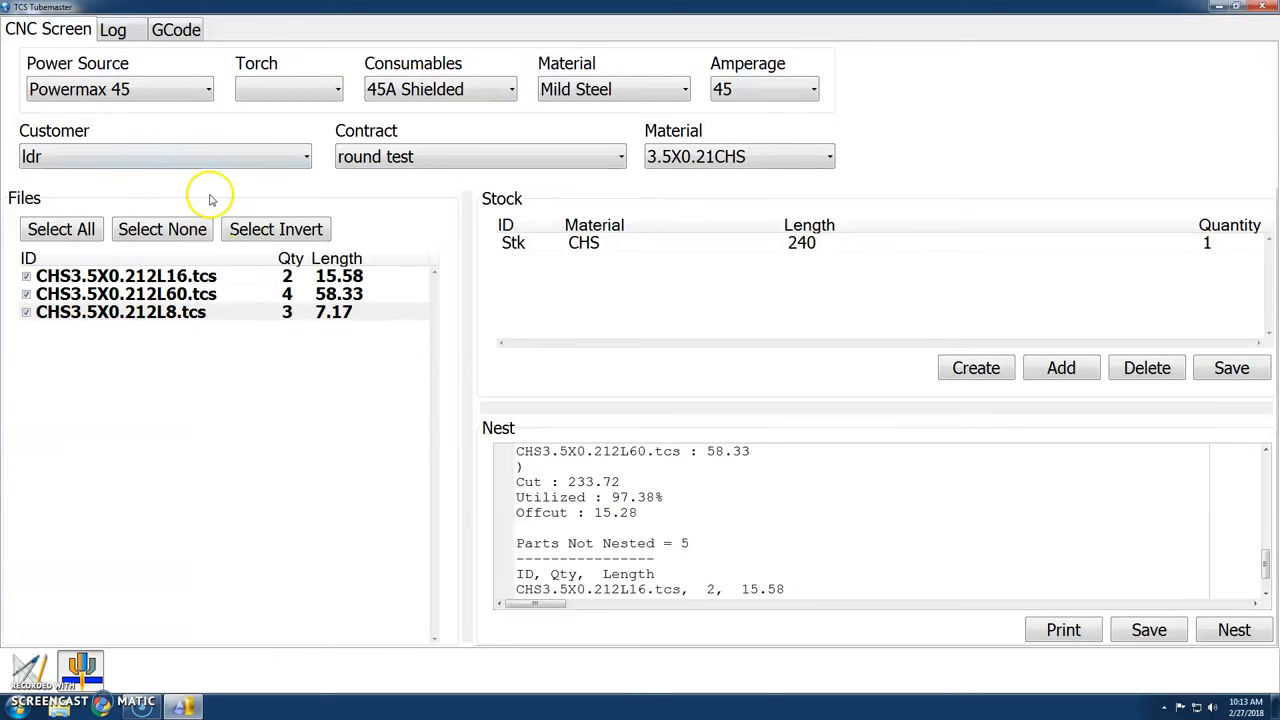
# Return to the design workspace and create a 4 x 4 box tube with wall 0.25, radius 0.5 and length 36.
pyautogui.click(13, 656)
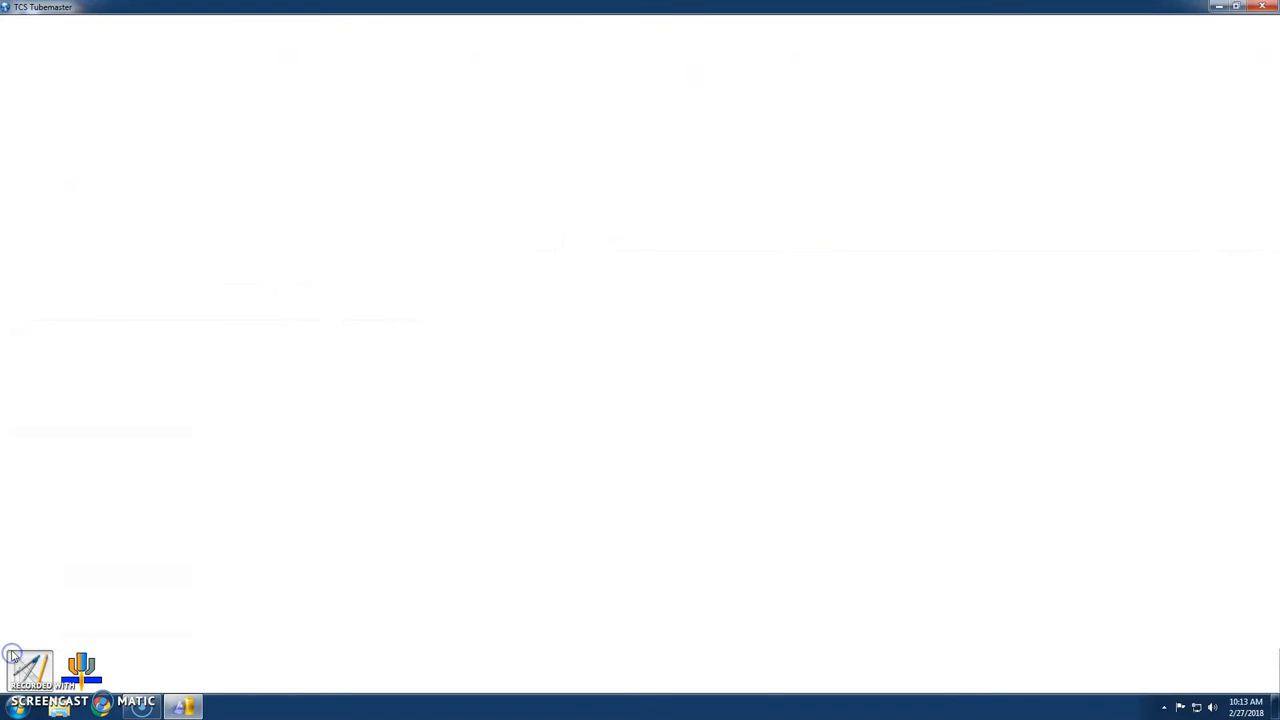
pyautogui.click(87, 42)
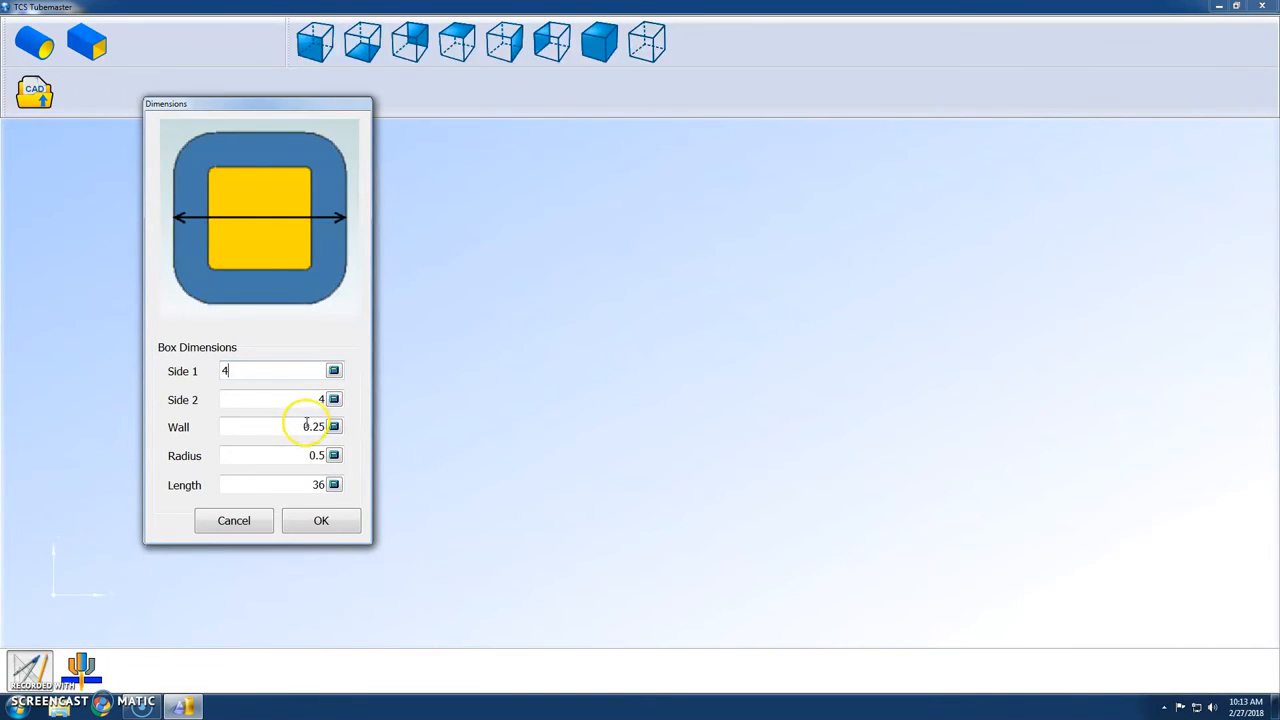
pyautogui.click(302, 457)
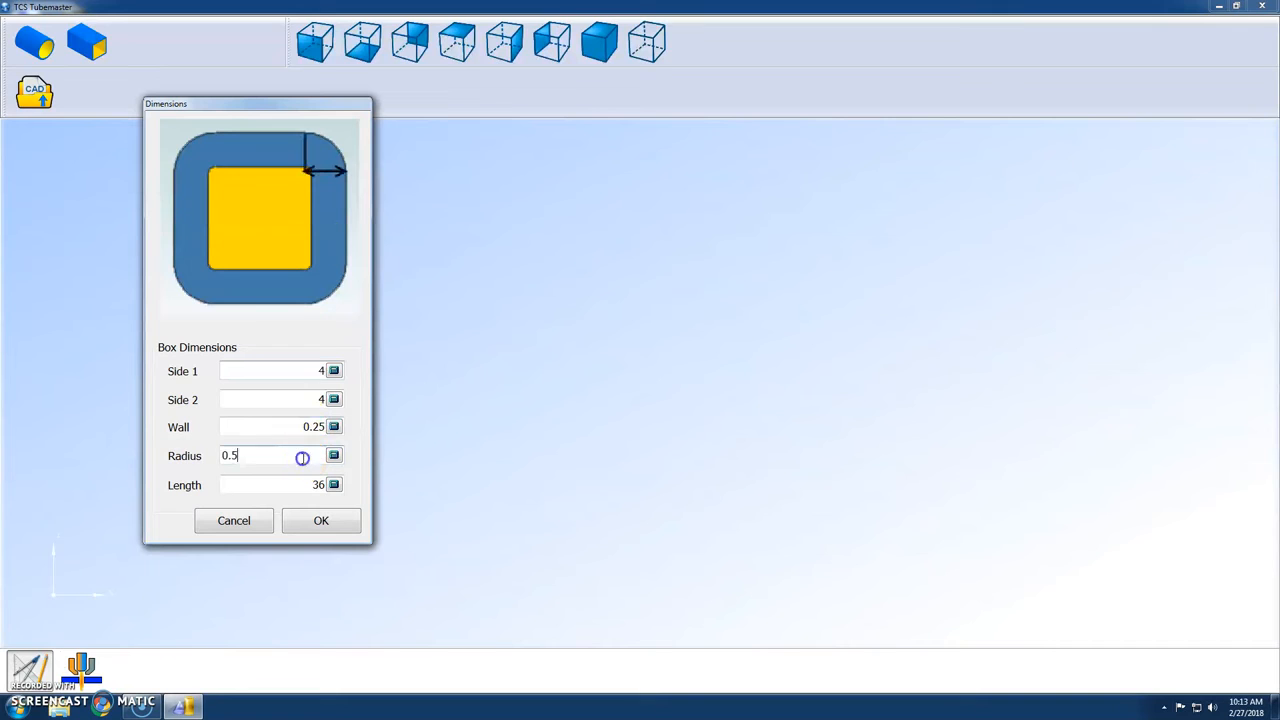
pyautogui.click(305, 521)
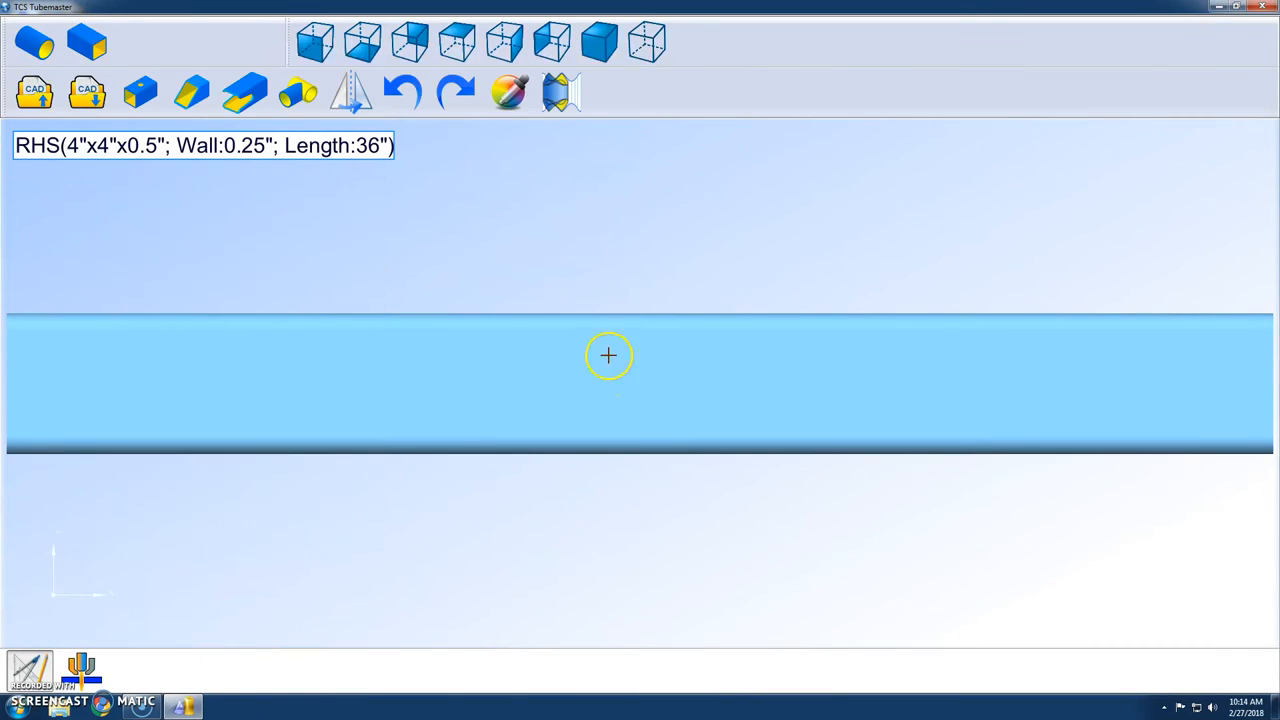
# Miter the first end of the box tube from the bottom with angle 32 and rotation 90.
pyautogui.click(191, 92)
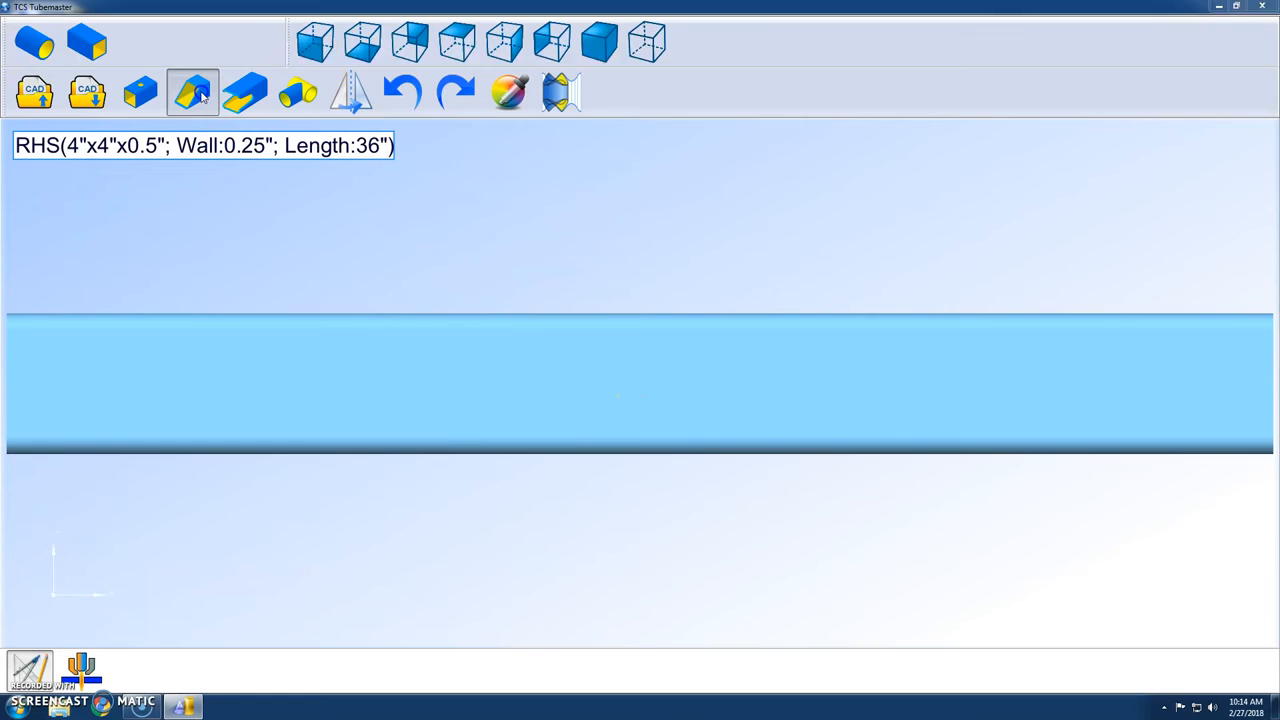
pyautogui.click(371, 186)
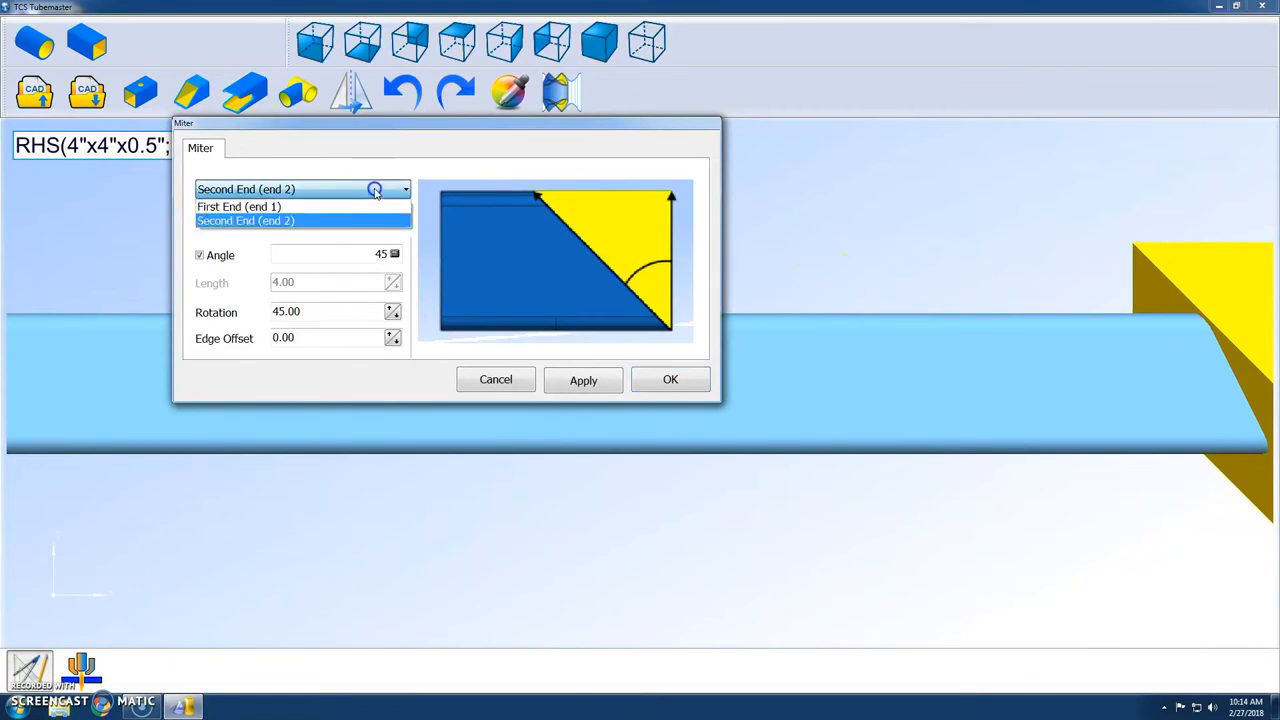
pyautogui.click(349, 205)
pyautogui.click(389, 219)
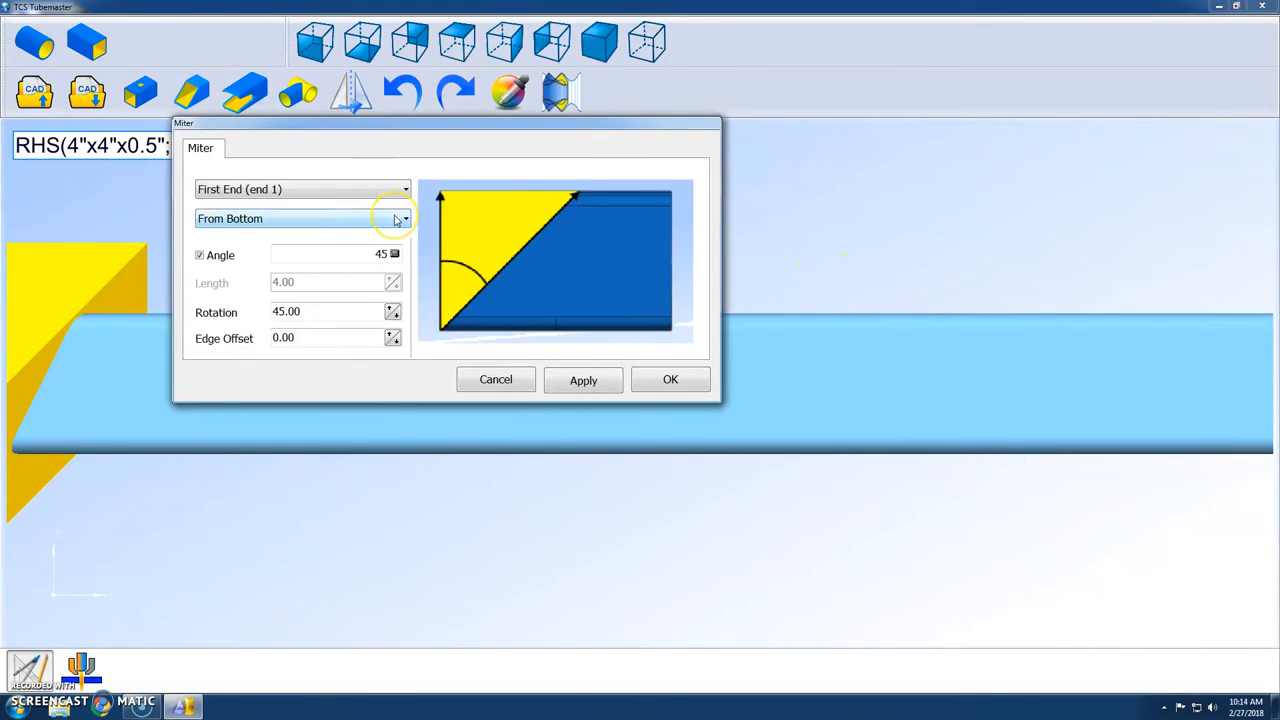
pyautogui.click(346, 258)
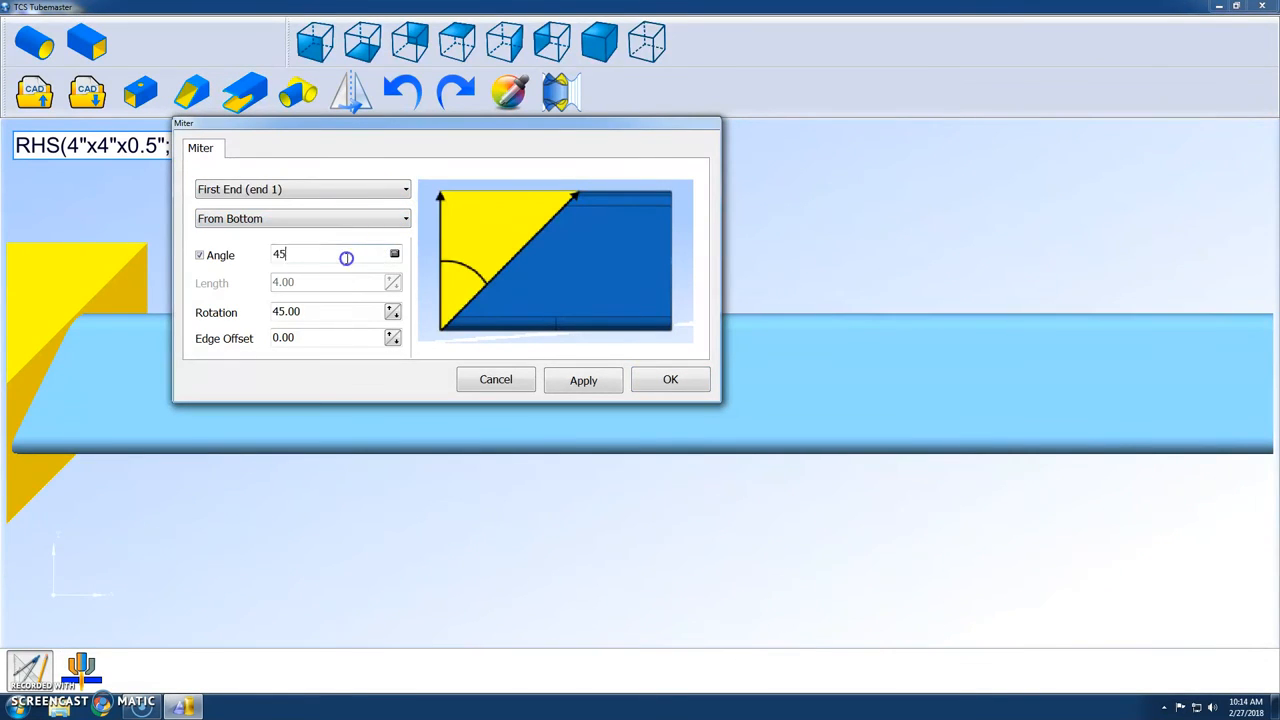
pyautogui.write('32')
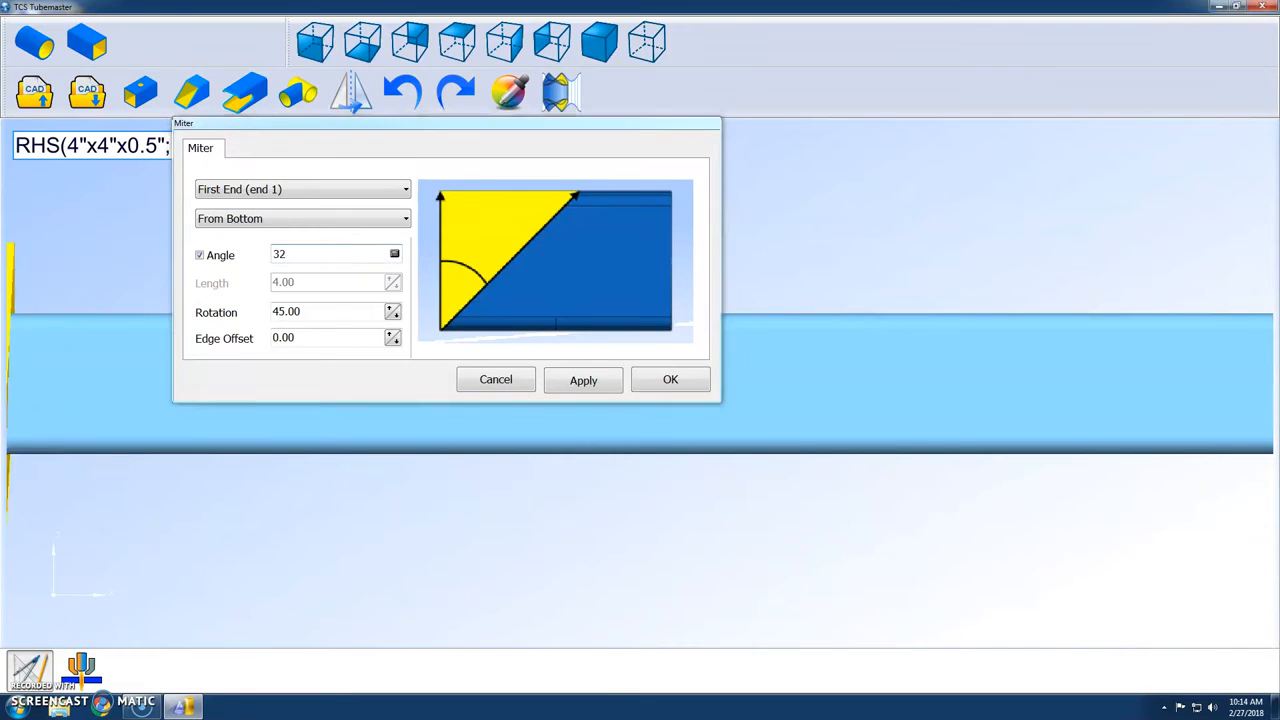
pyautogui.click(362, 314)
pyautogui.doubleClick(362, 314)
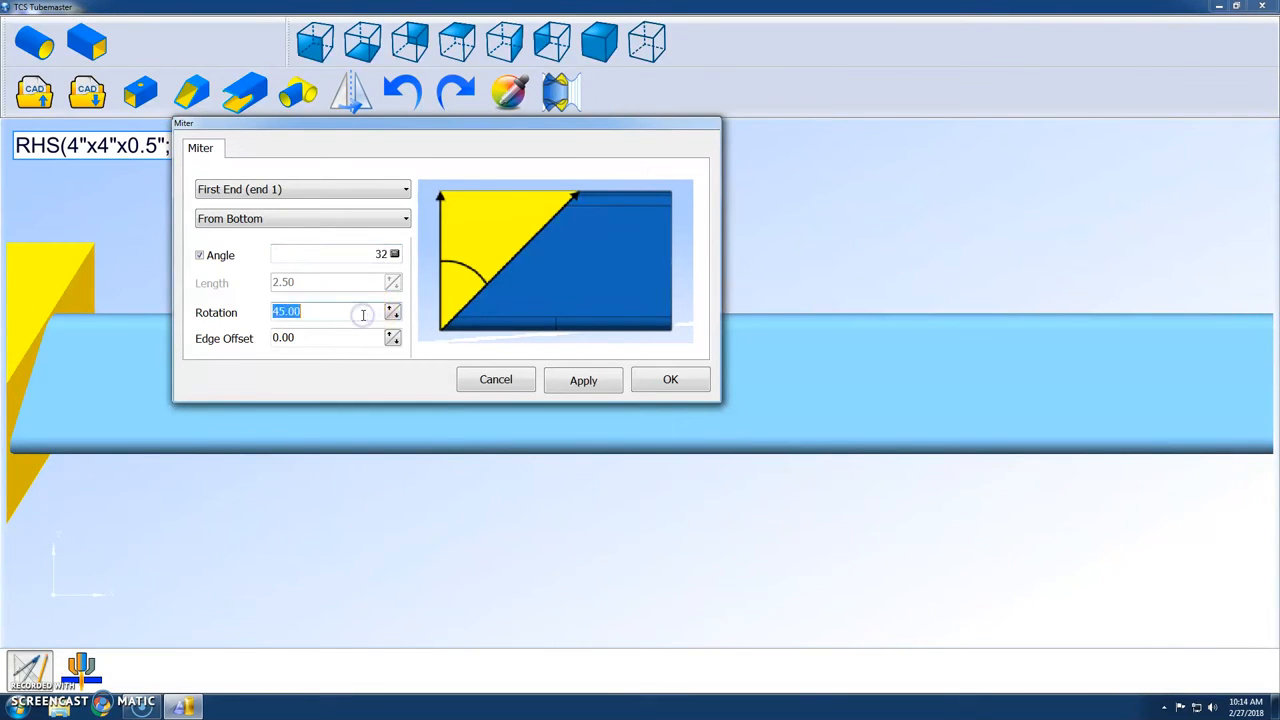
pyautogui.write('90')
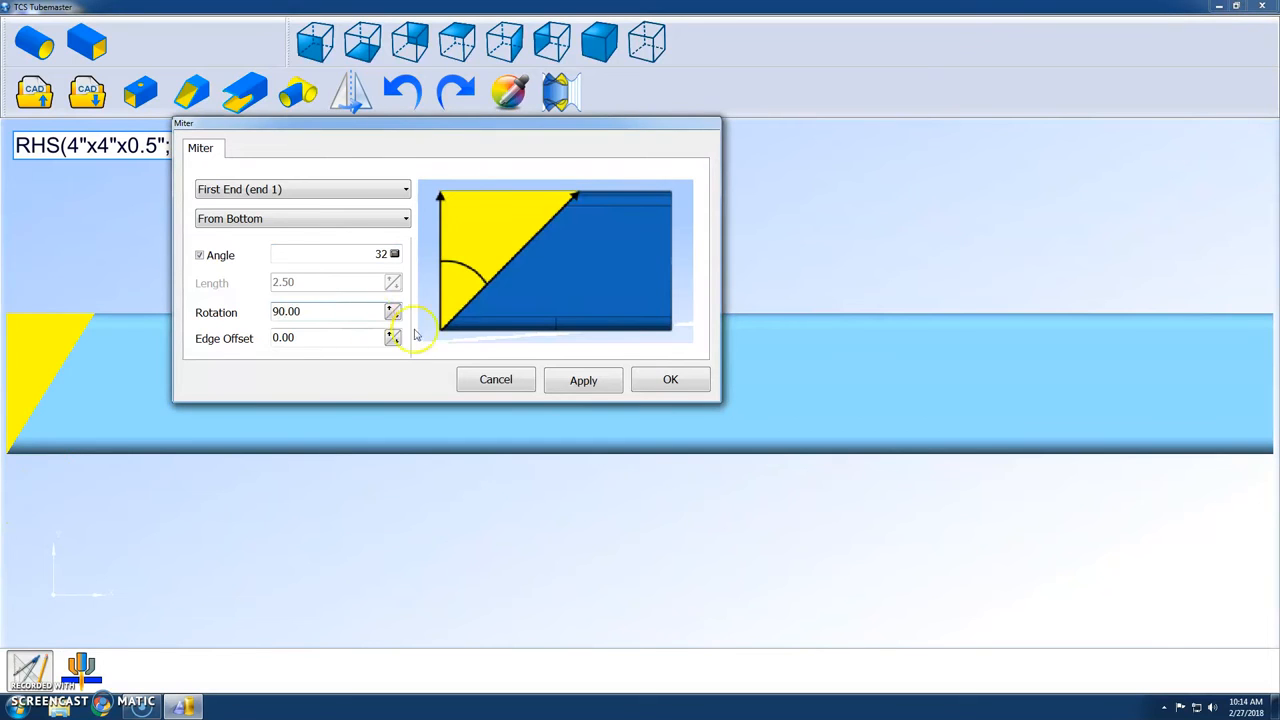
pyautogui.click(585, 382)
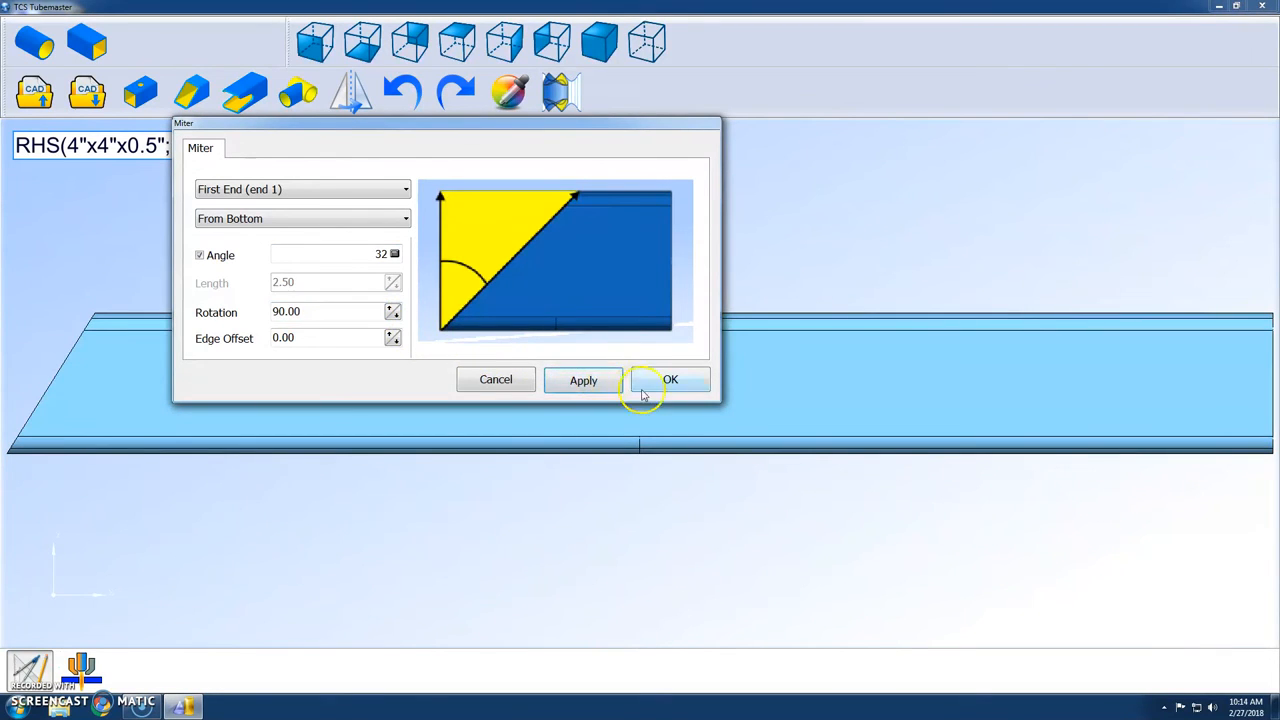
pyautogui.click(651, 382)
# Start a round hole in the box tube and set its diameter to 1.
pyautogui.moveTo(433, 428); pyautogui.dragTo(118, 325)
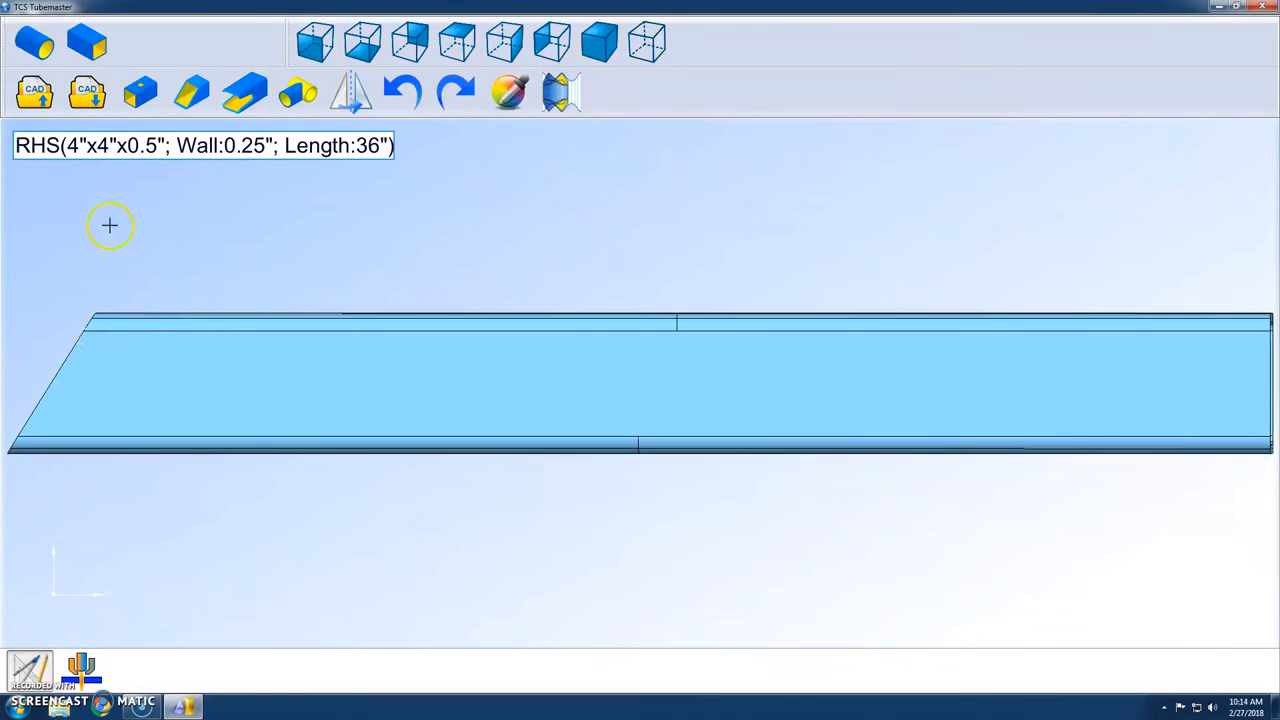
pyautogui.click(130, 100)
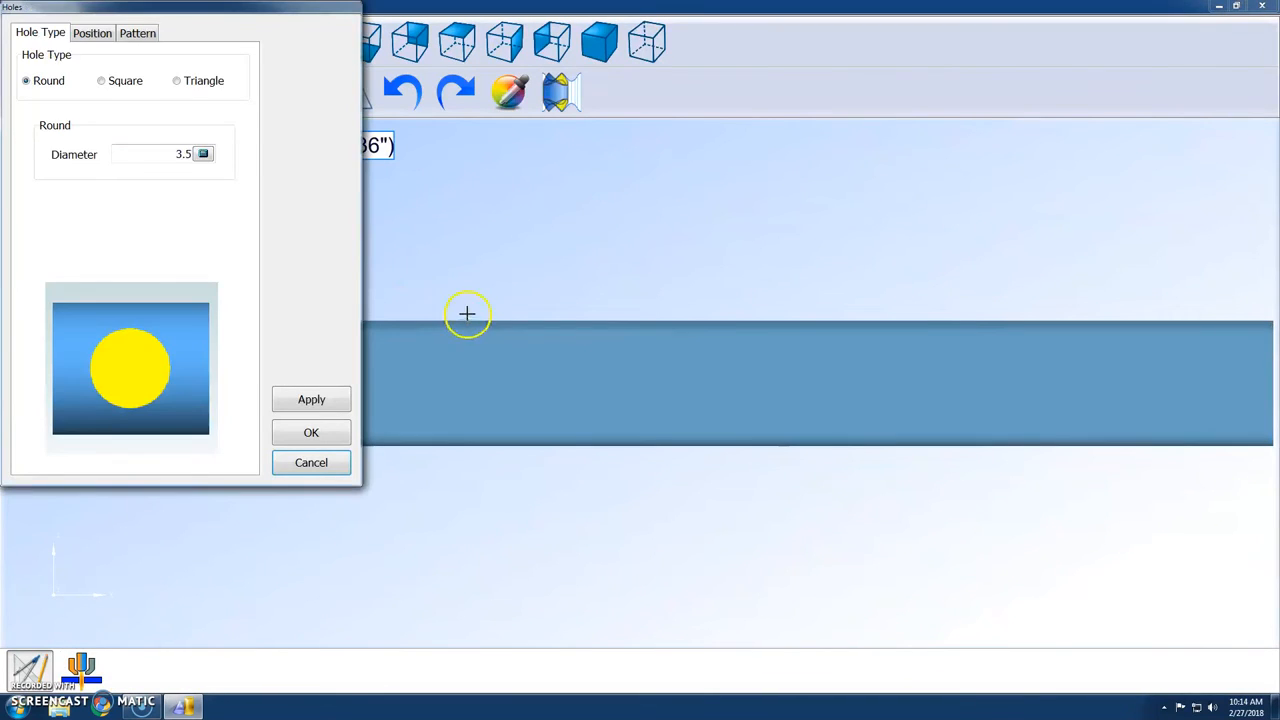
pyautogui.moveTo(200, 5); pyautogui.dragTo(862, 52)
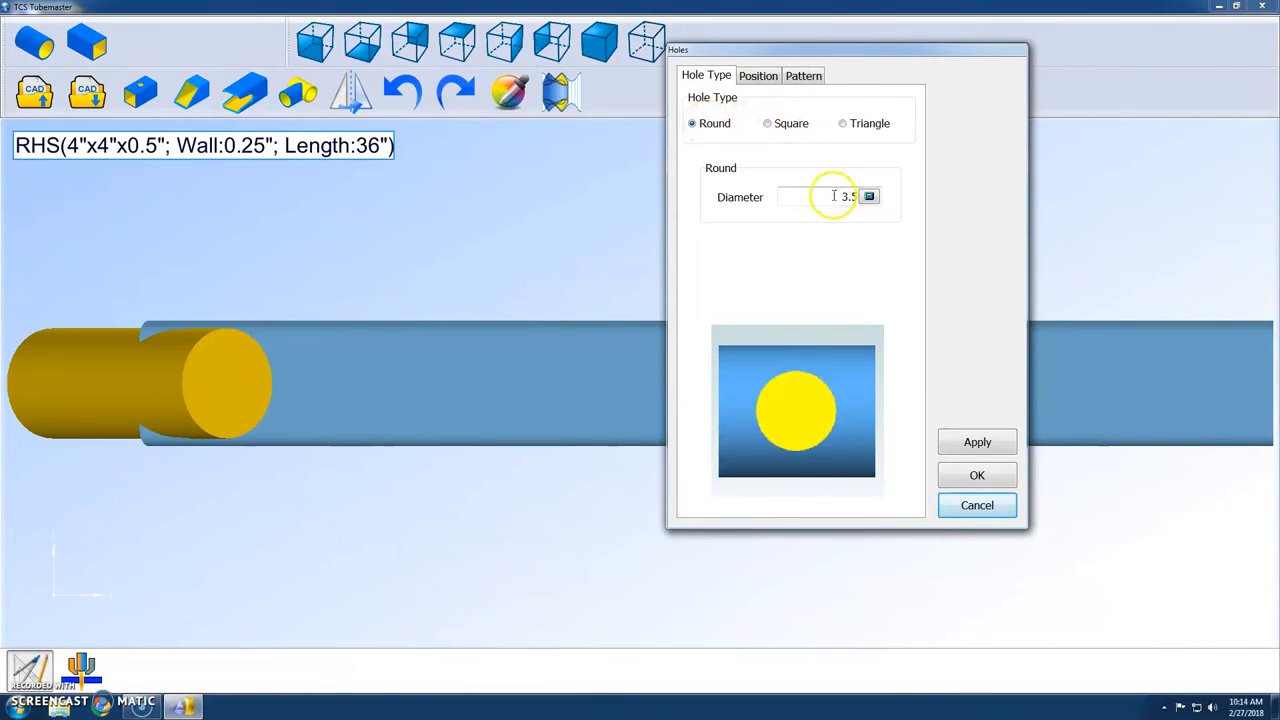
pyautogui.click(833, 196)
pyautogui.press('BackSpace')
pyautogui.write('1')
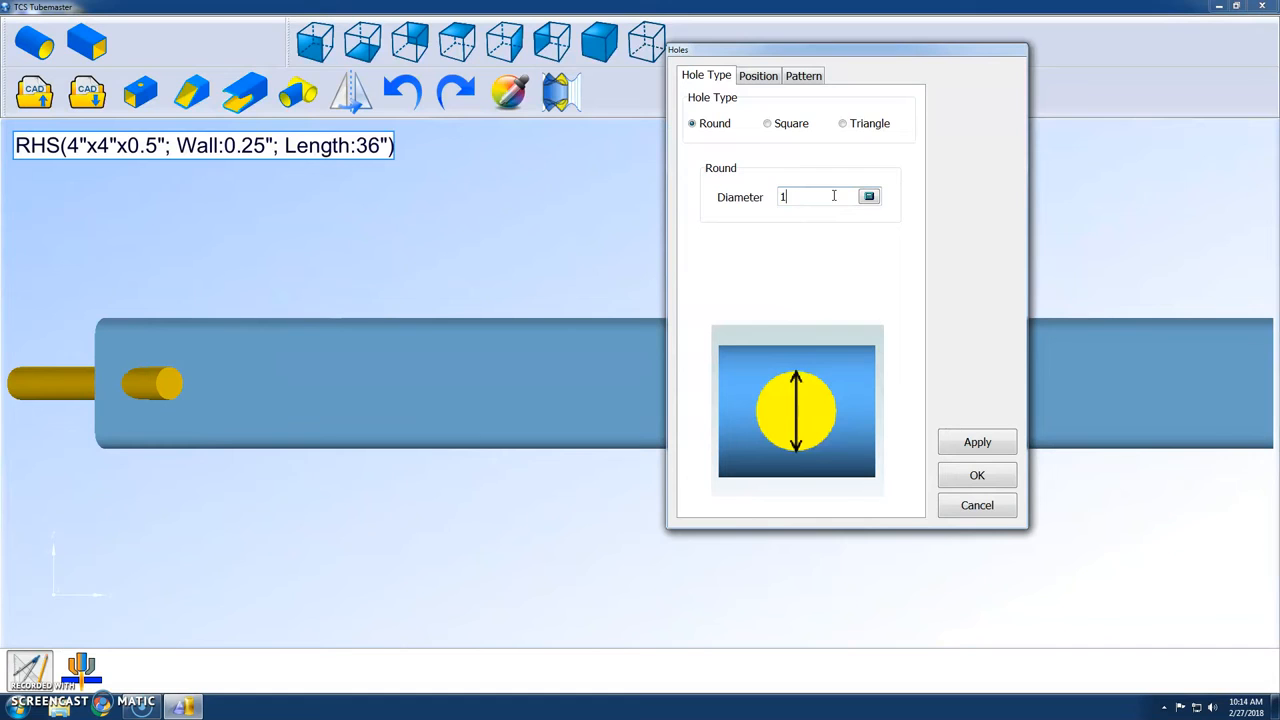
# Position the hole at X position 4 from the first end, with angle 0 and rotation 90.
pyautogui.click(760, 77)
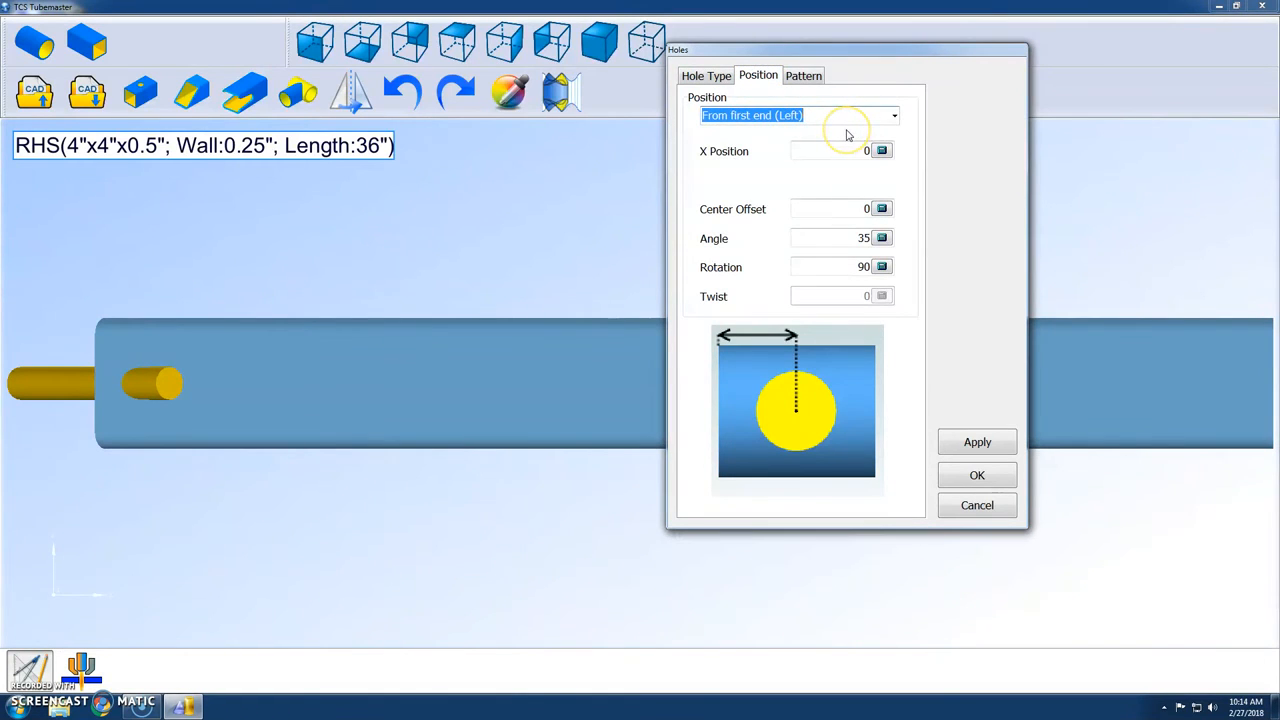
pyautogui.click(846, 220)
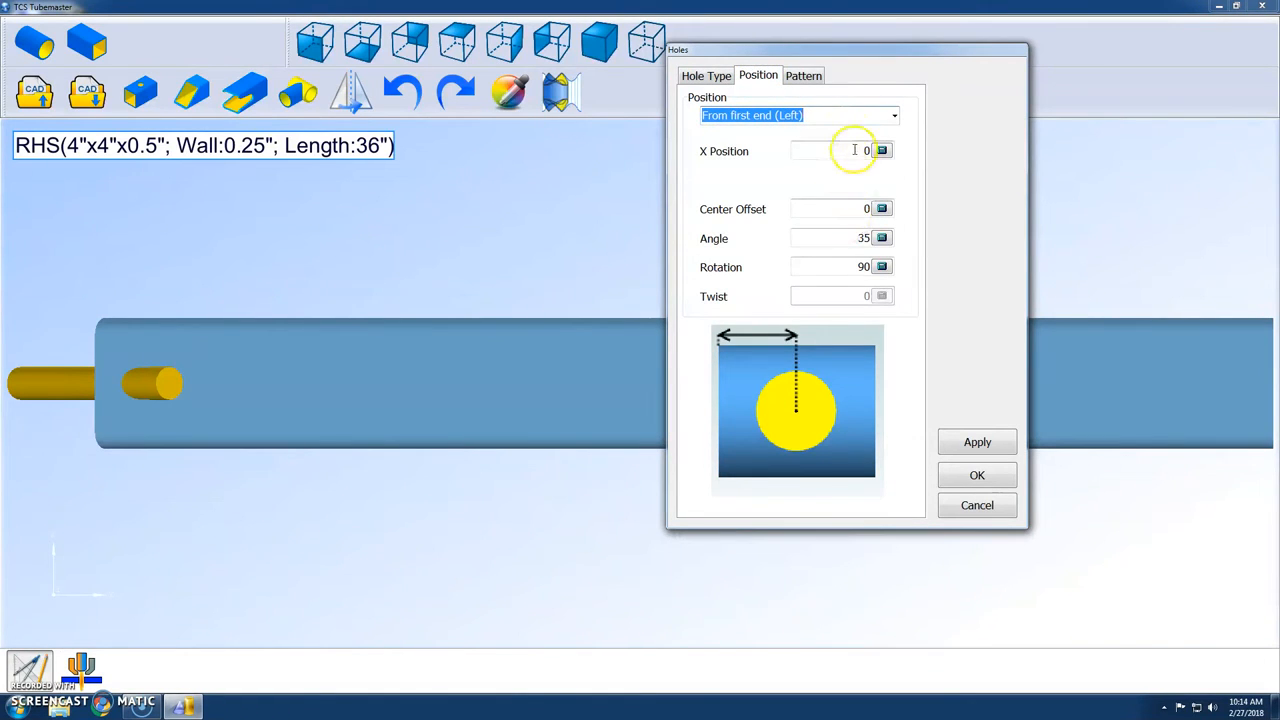
pyautogui.click(855, 149)
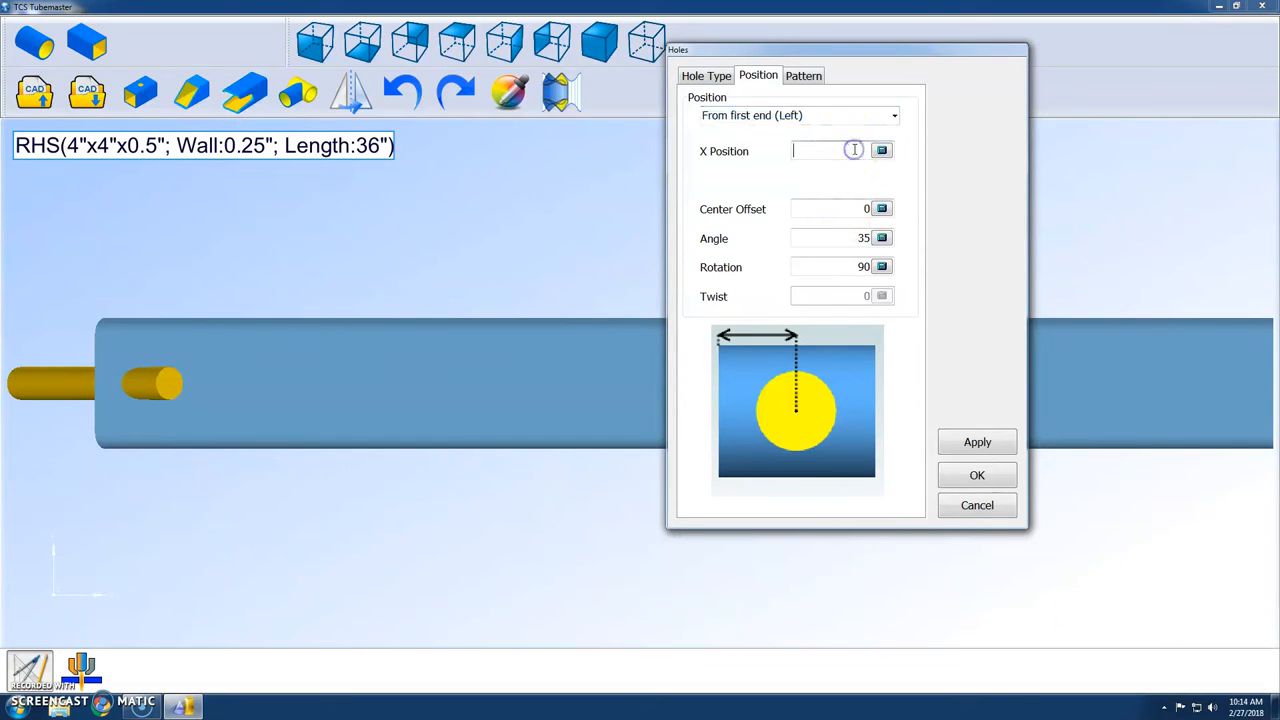
pyautogui.write('4')
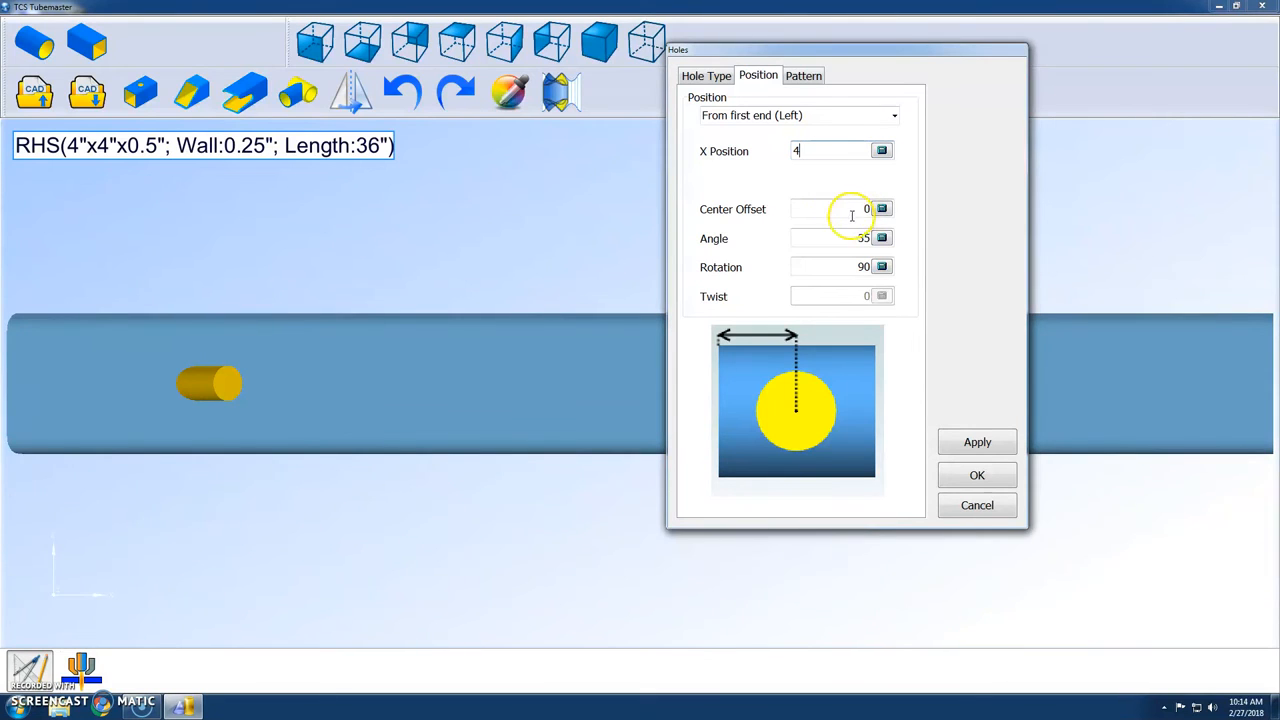
pyautogui.click(853, 237)
pyautogui.write('90')
pyautogui.click(842, 239)
pyautogui.write('0')
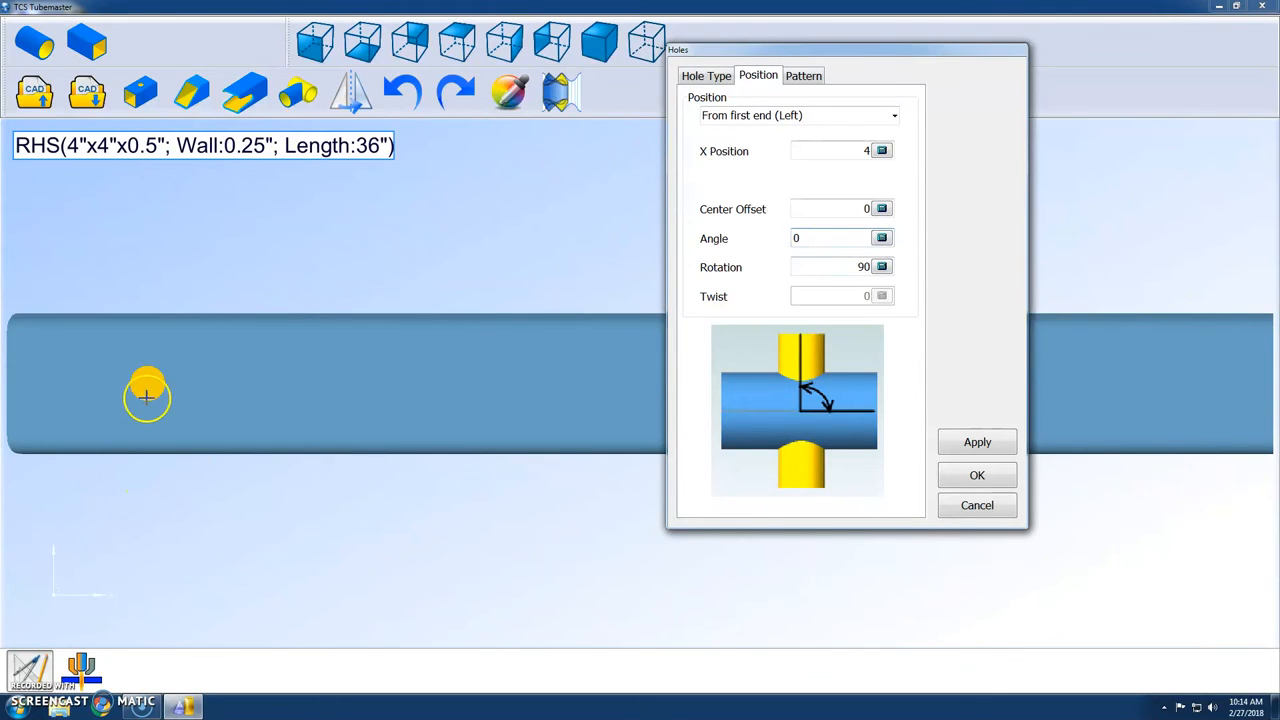
pyautogui.click(856, 265)
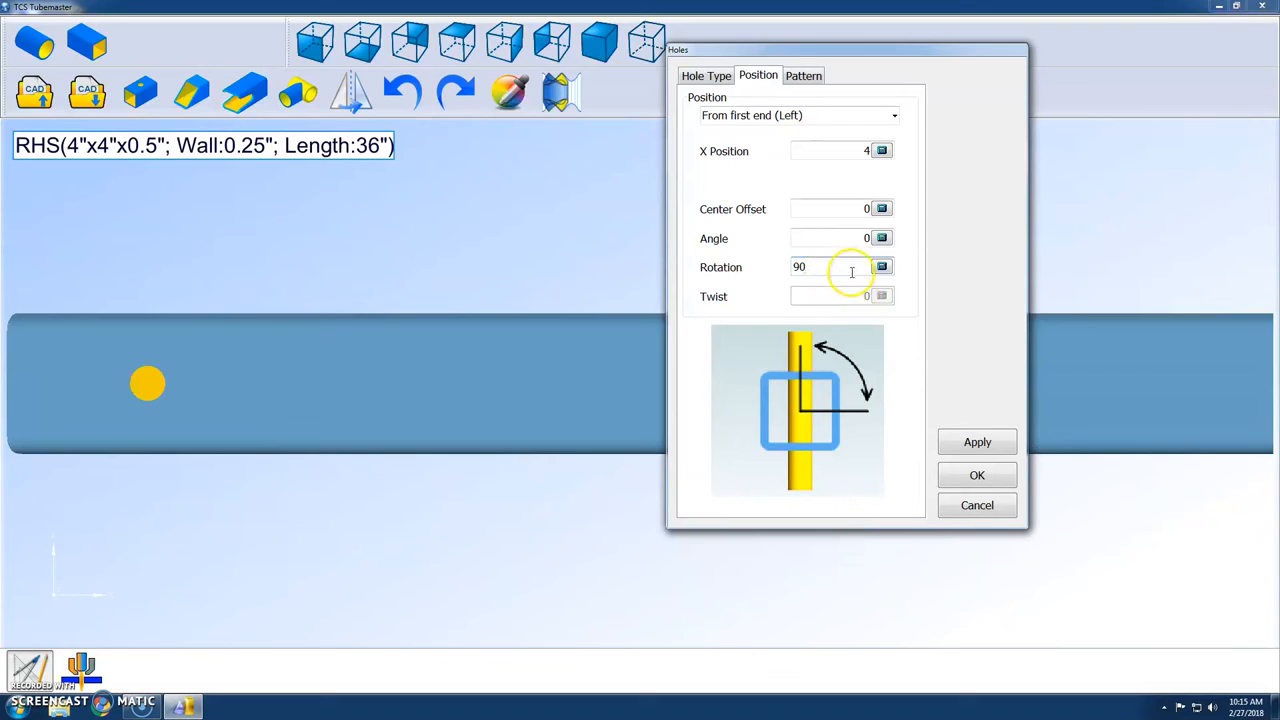
# Cut a linear pattern of 8 holes at distance 2 through one wall only, with Through All off.
pyautogui.click(804, 76)
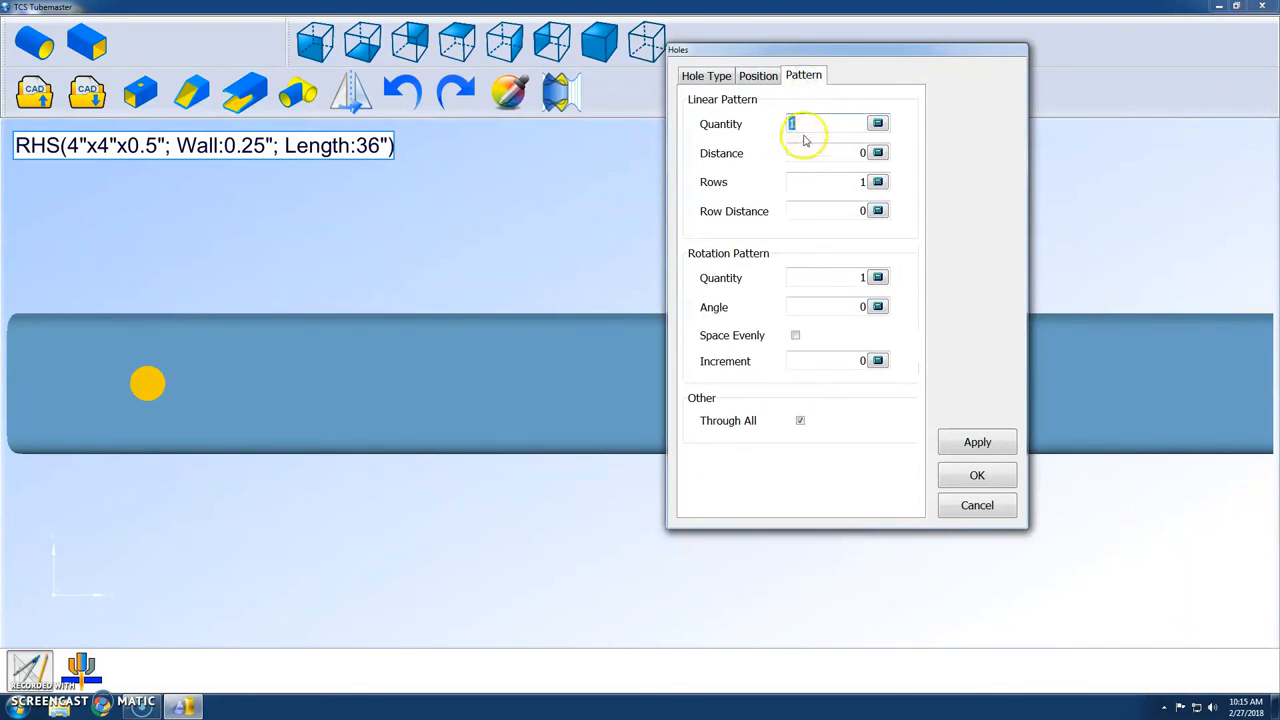
pyautogui.write('8')
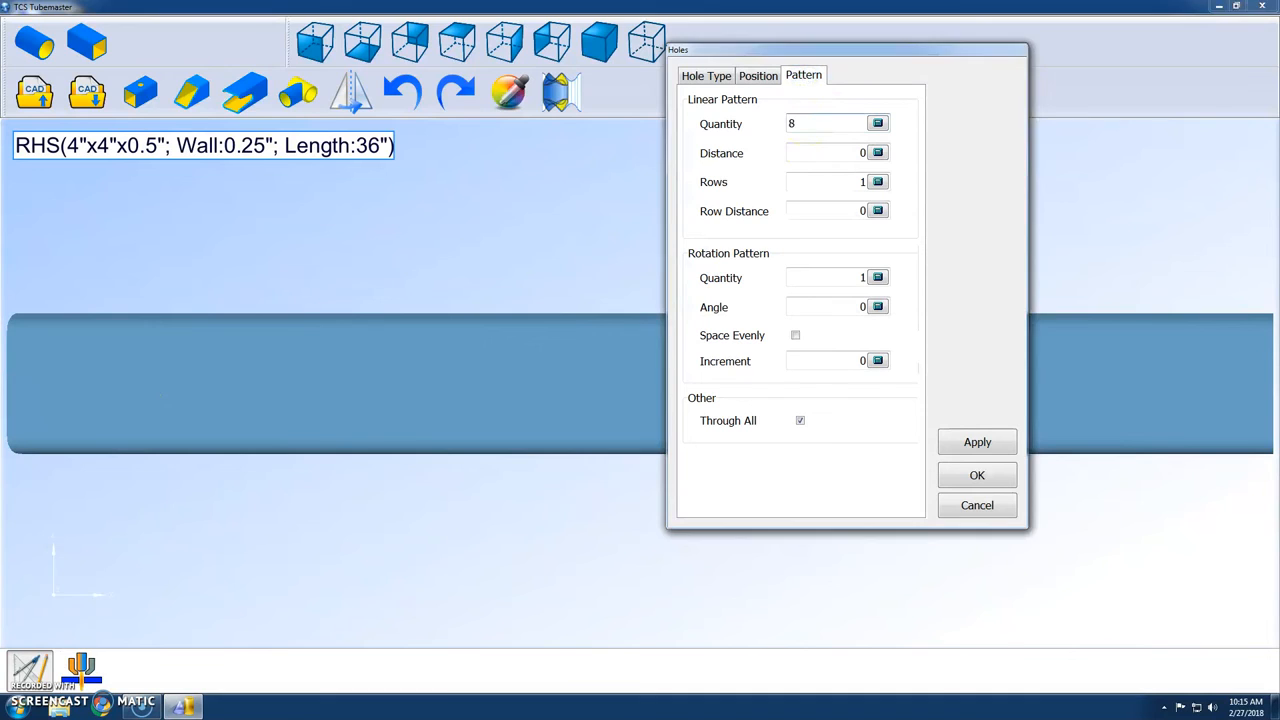
pyautogui.click(825, 154)
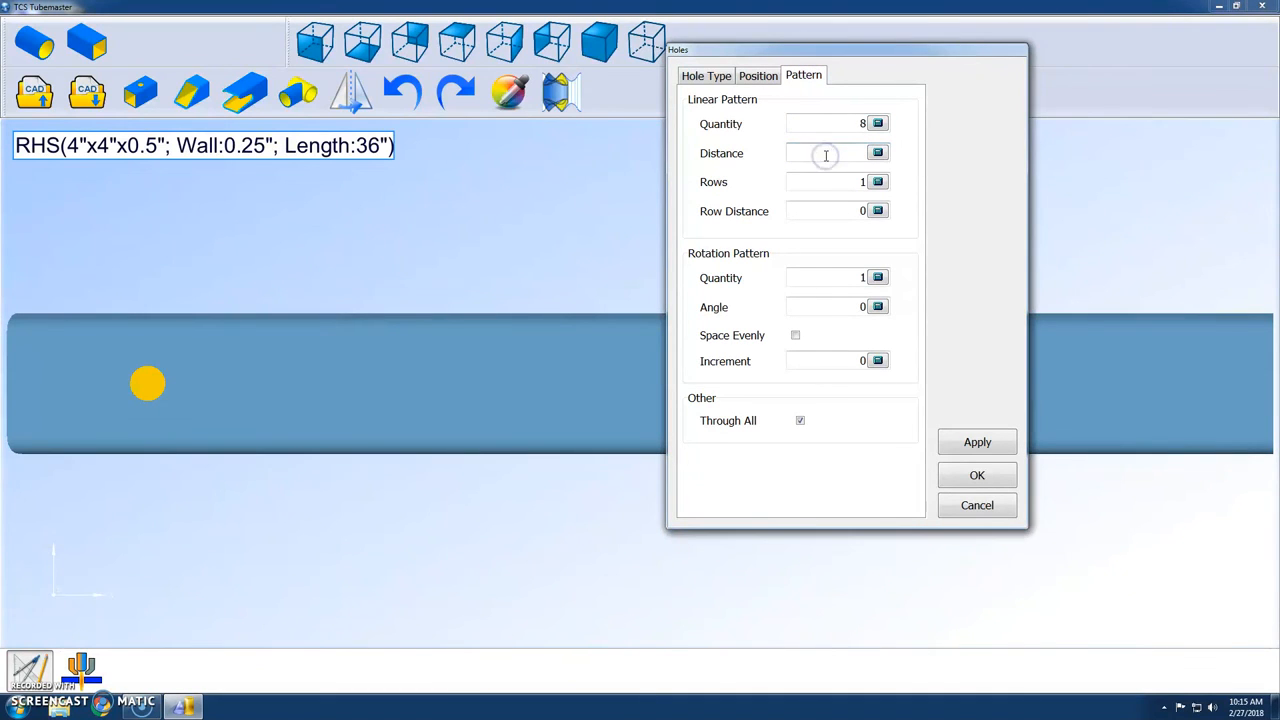
pyautogui.write('2')
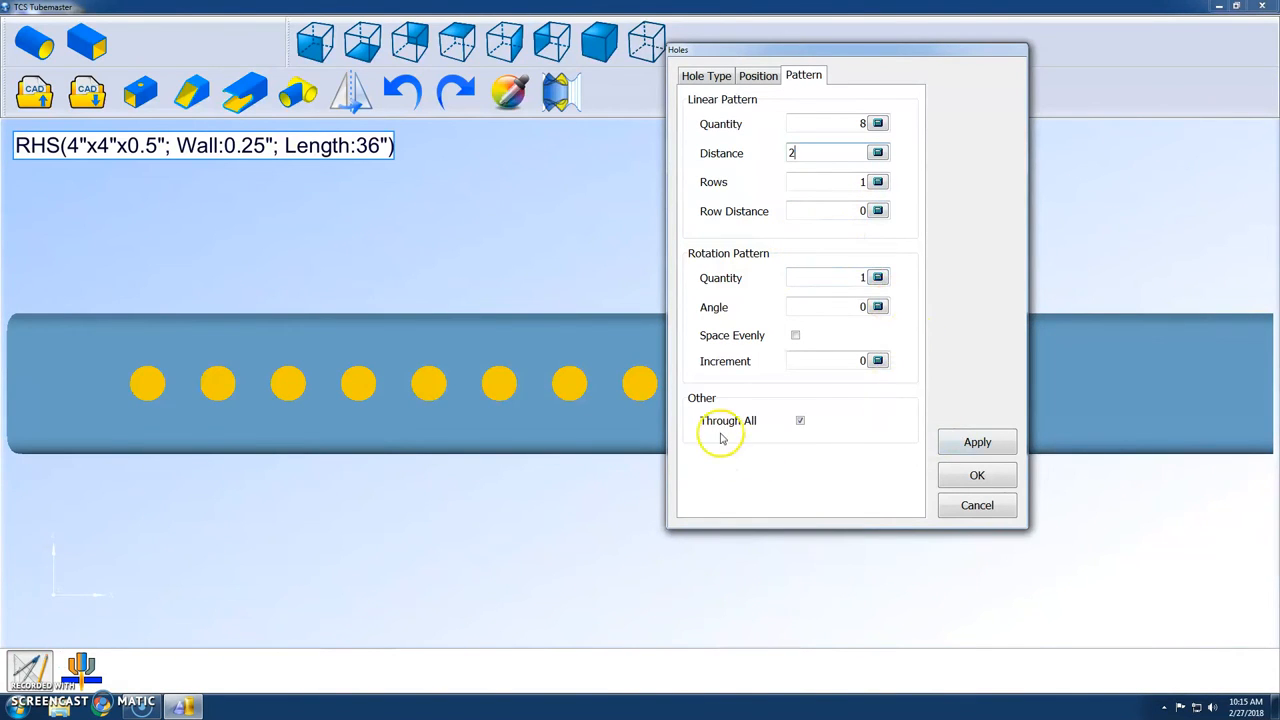
pyautogui.click(800, 421)
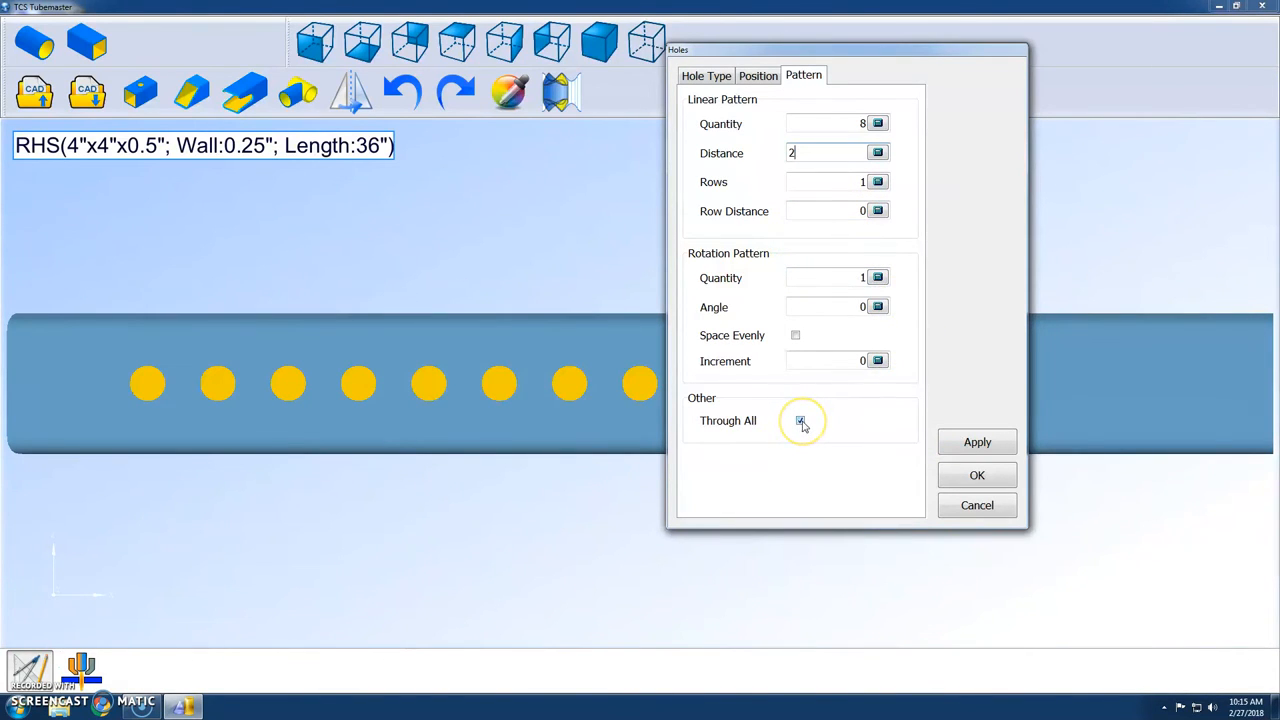
pyautogui.click(801, 421)
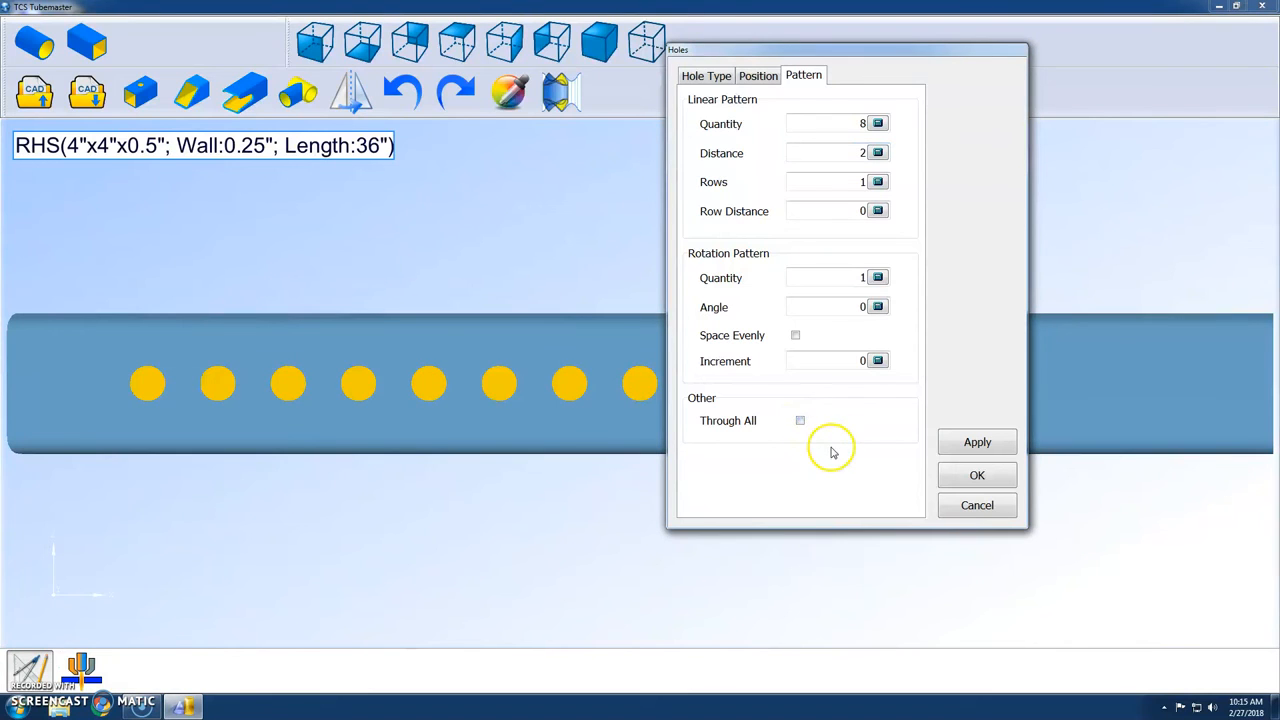
pyautogui.click(968, 450)
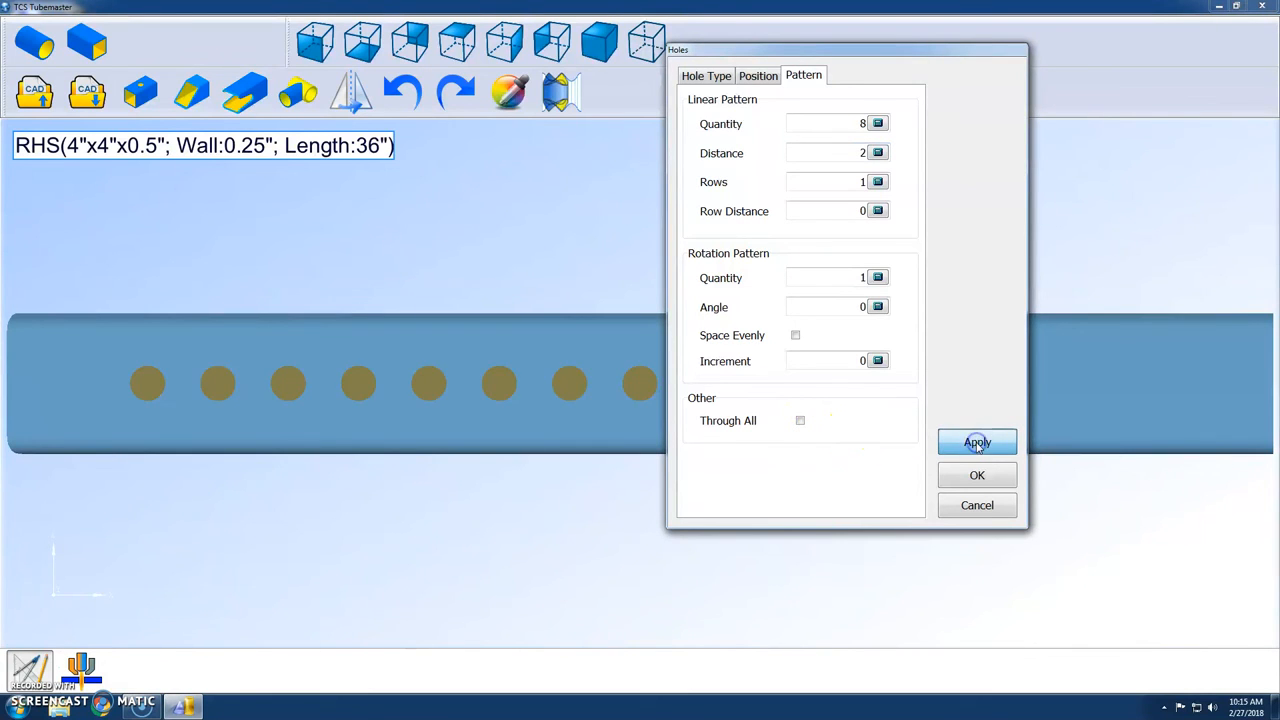
pyautogui.click(968, 478)
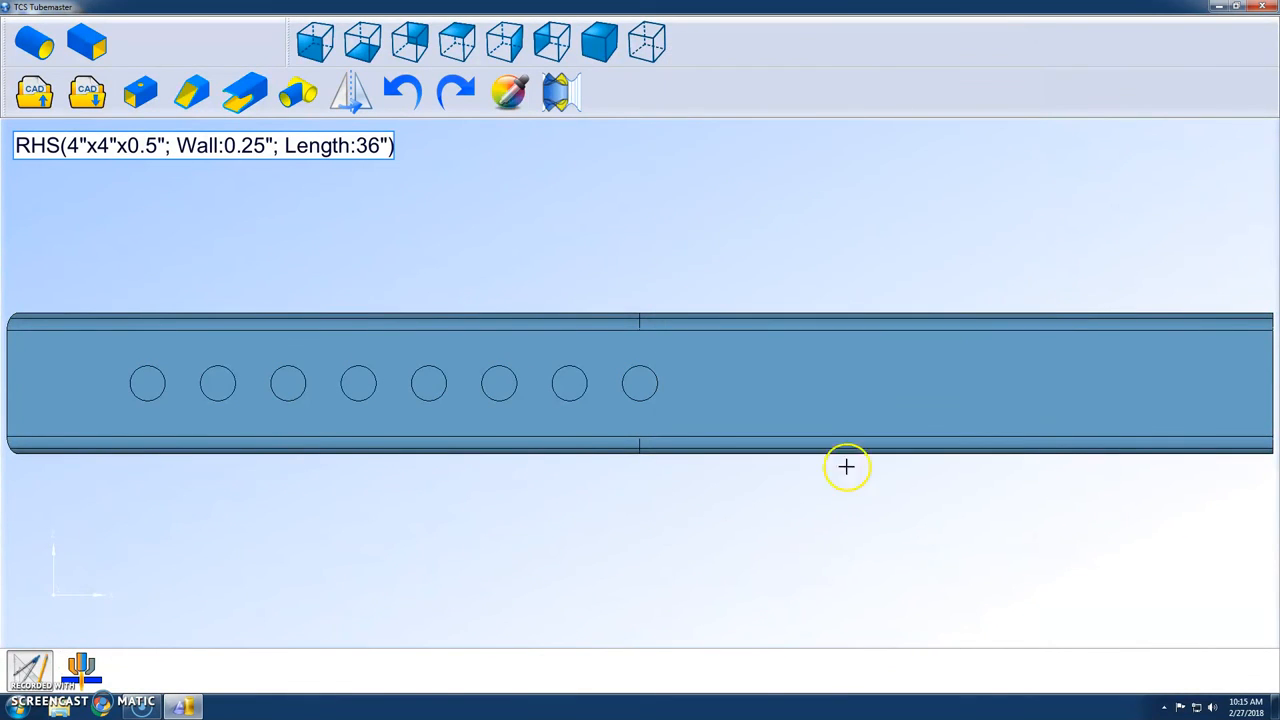
# Unfold the box tube and save it for CNC under the job "square test" as RHS4X4X0.25L36.tcs.
pyautogui.moveTo(571, 443); pyautogui.dragTo(457, 210, button='middle')
pyautogui.click(562, 104)
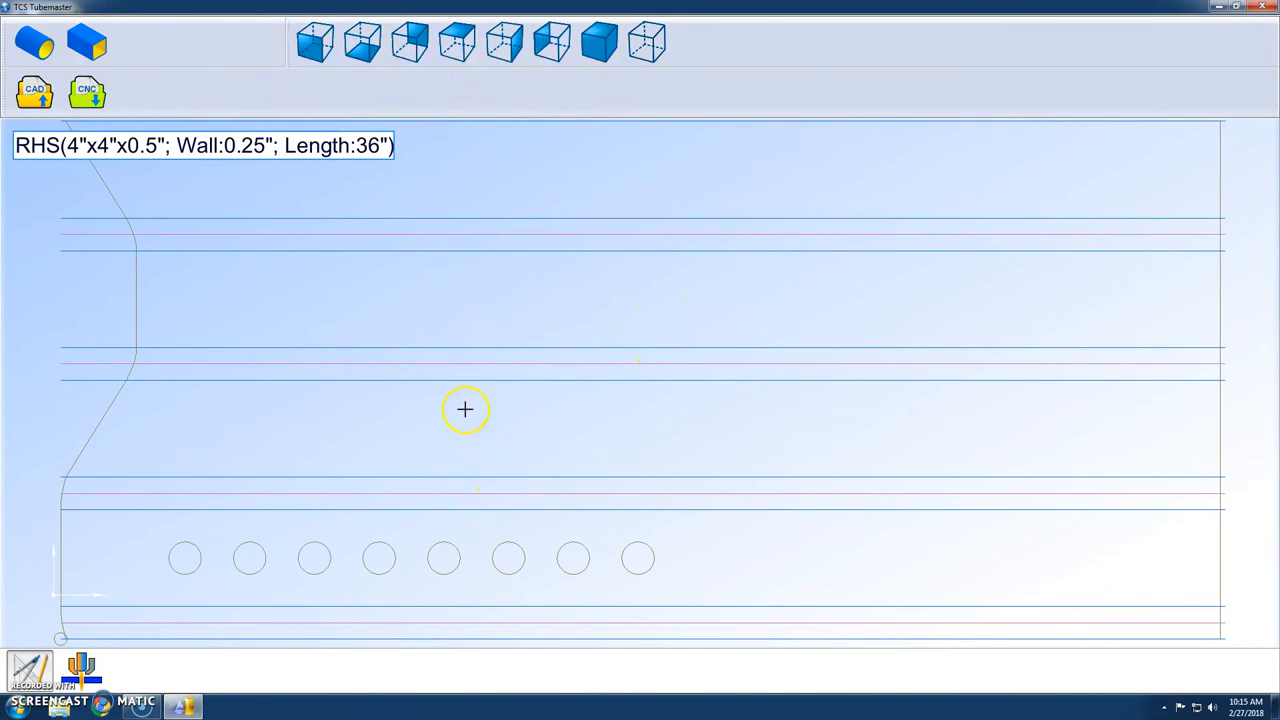
pyautogui.click(87, 92)
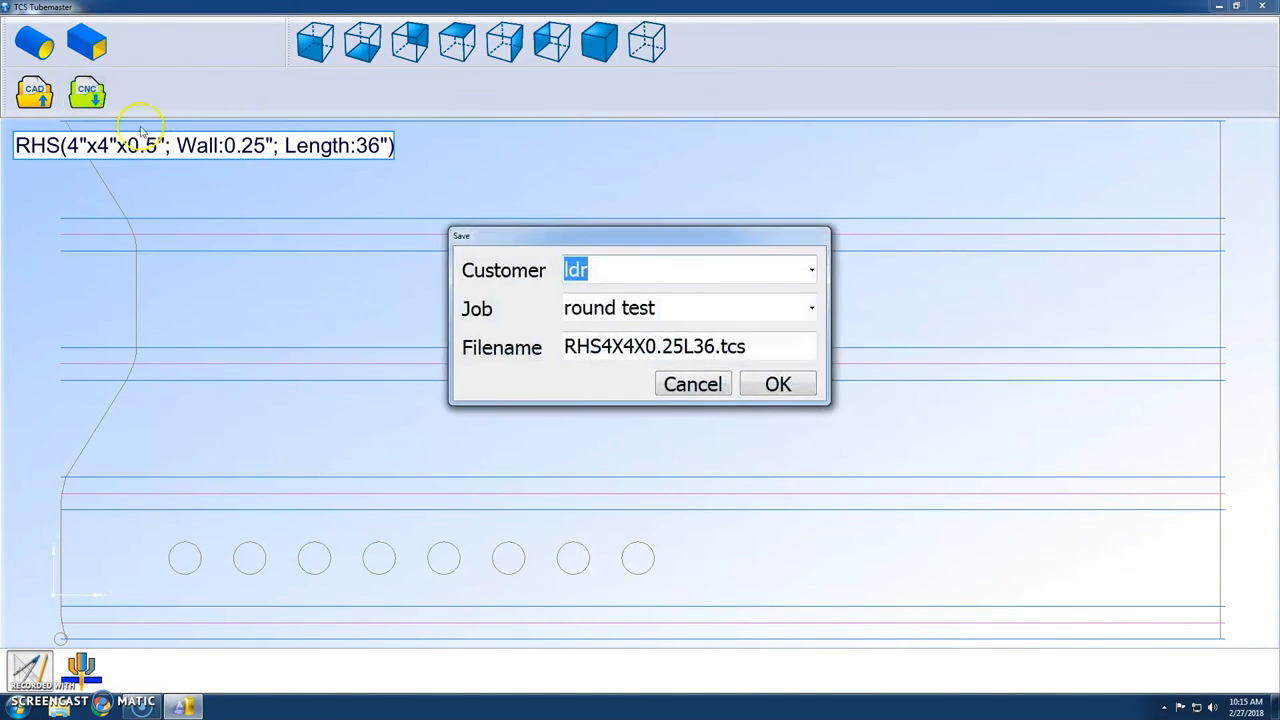
pyautogui.click(687, 308)
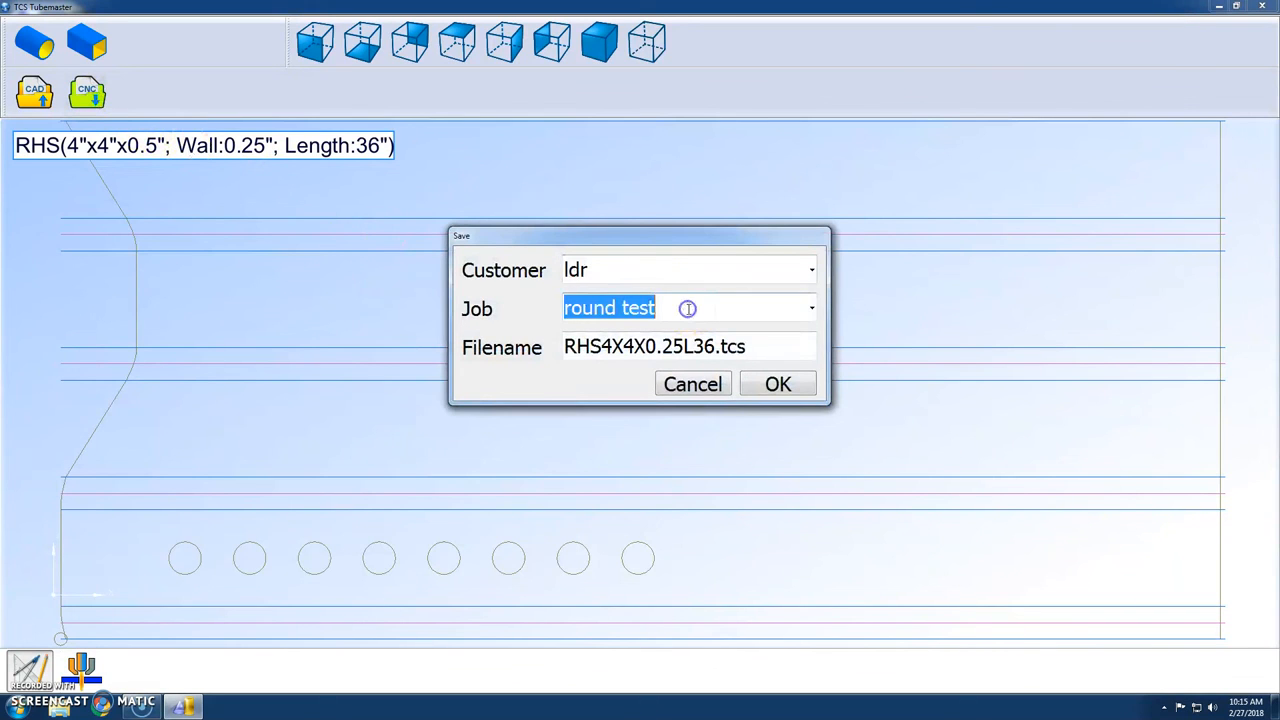
pyautogui.write('square')
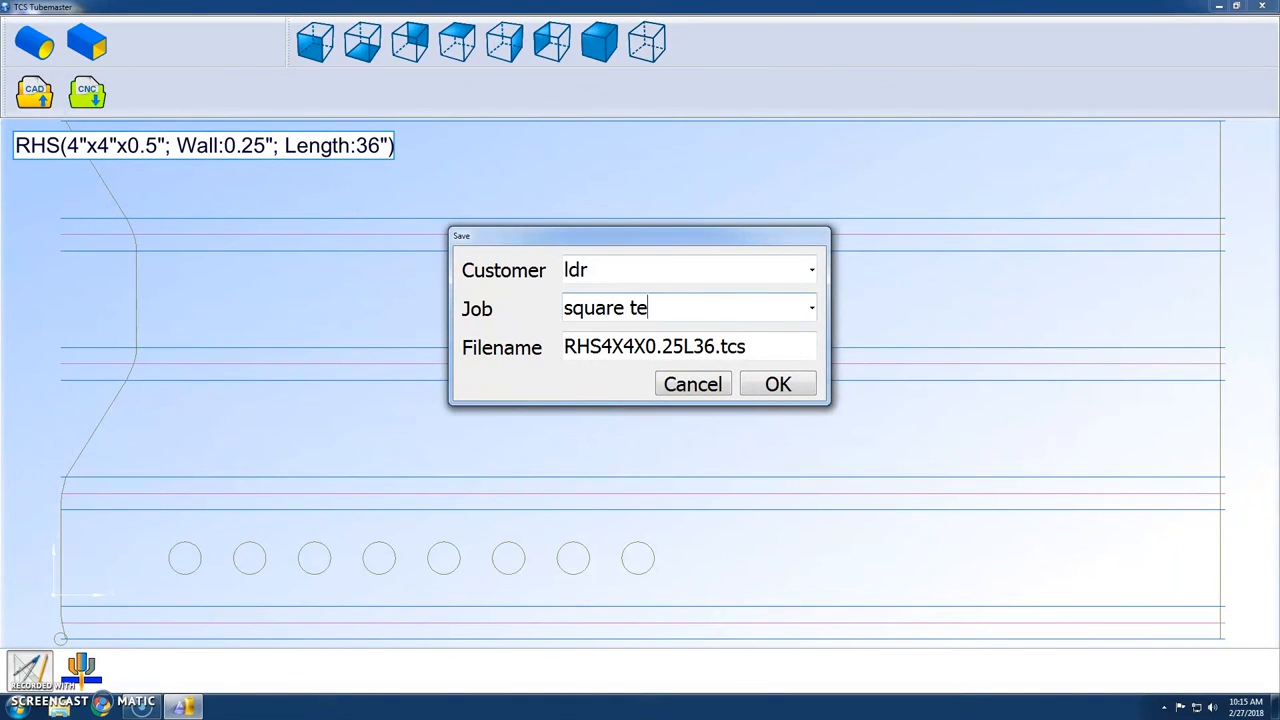
pyautogui.click(778, 384)
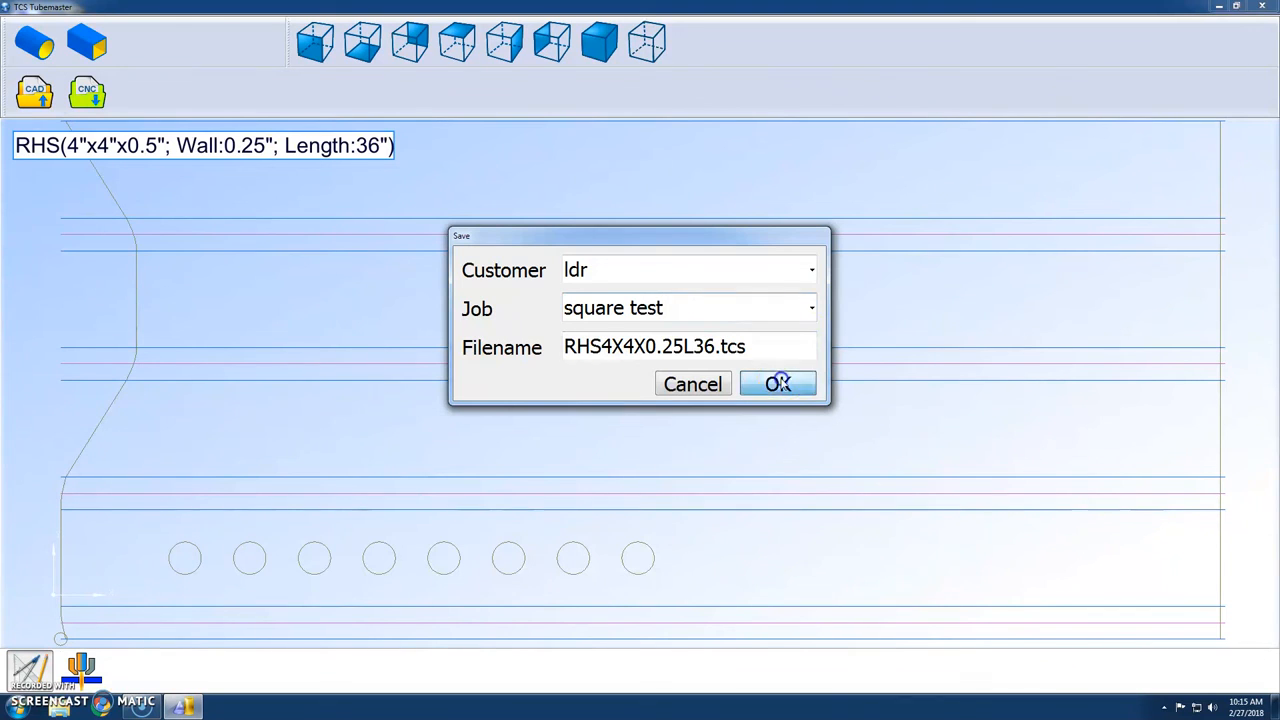
# Open the CNC workspace, view the parts of the "round test" contract and reselect the "square test" contract.
pyautogui.click(82, 668)
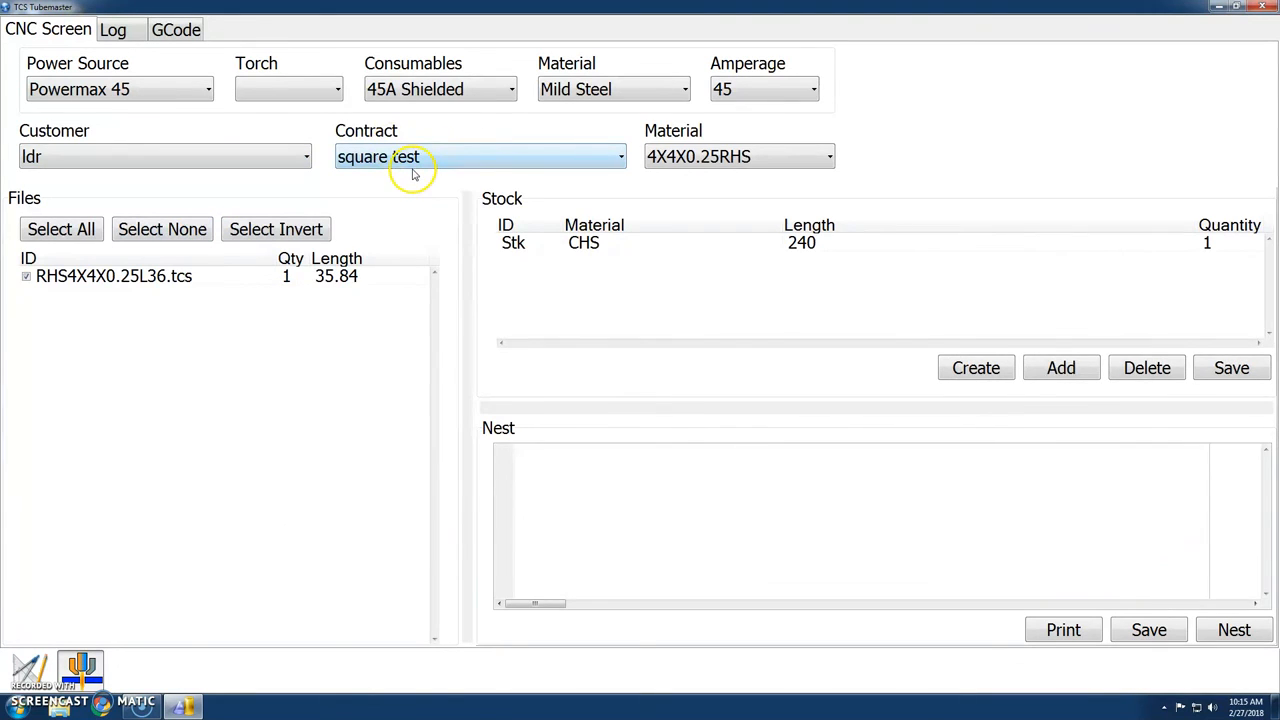
pyautogui.click(590, 158)
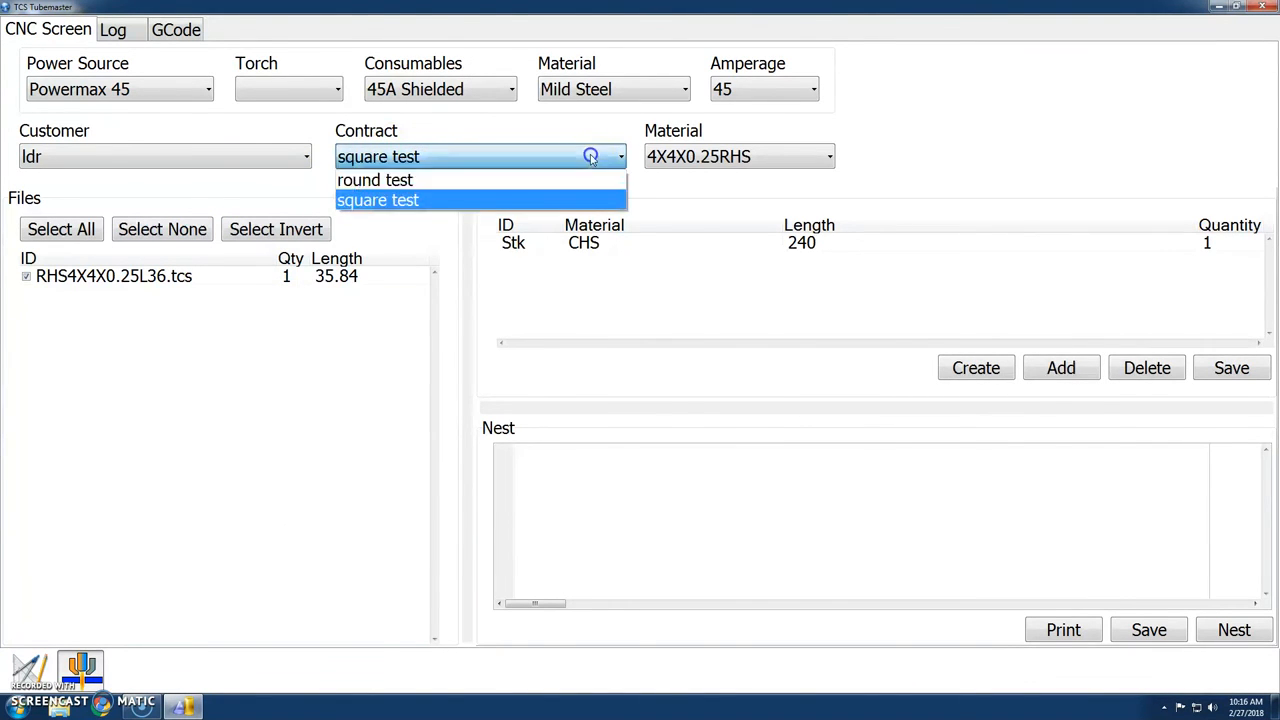
pyautogui.click(515, 189)
pyautogui.click(494, 155)
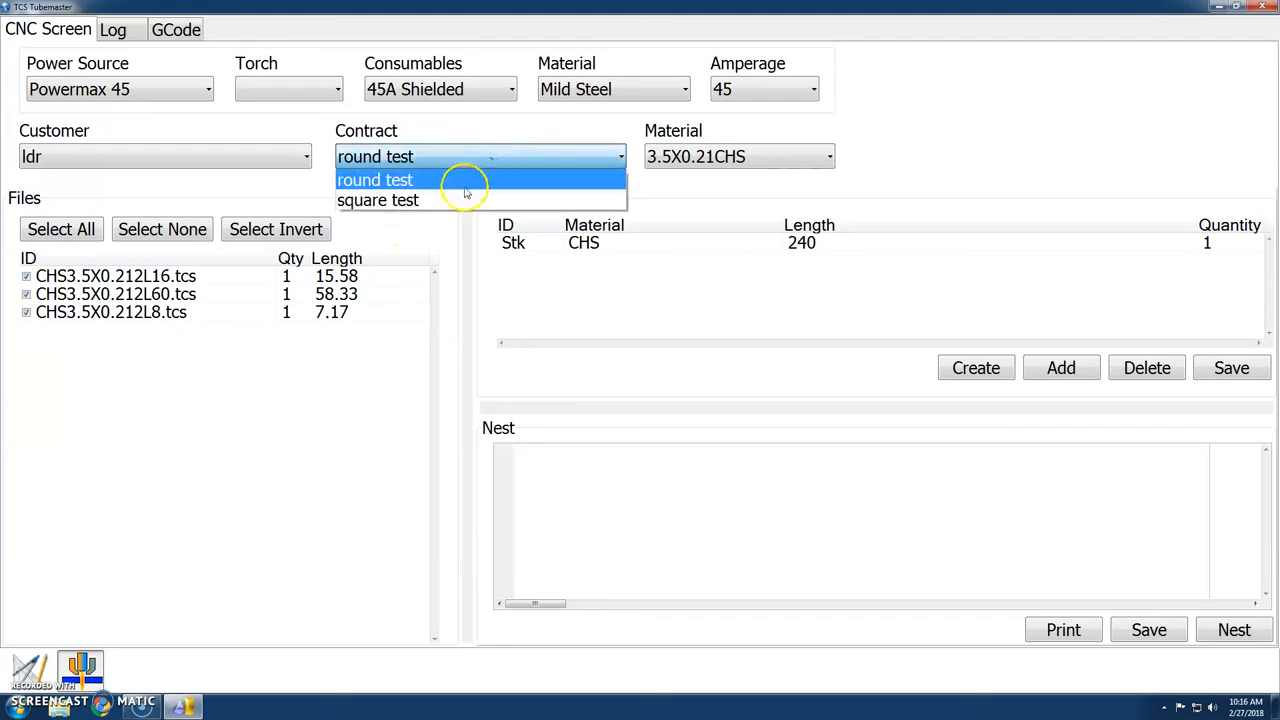
pyautogui.click(466, 200)
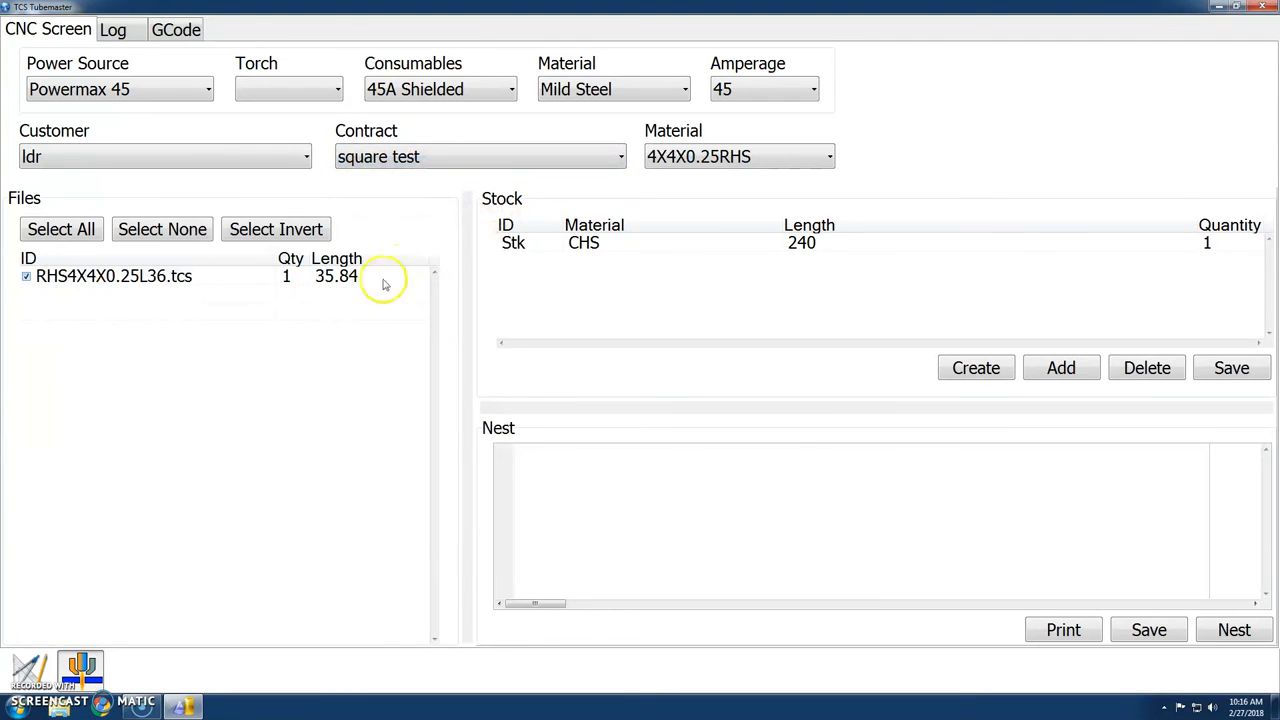
# Set the quantity of RHS4X4X0.25L36.tcs to 3 and nest the parts on the 240 long stock.
pyautogui.doubleClick(287, 276)
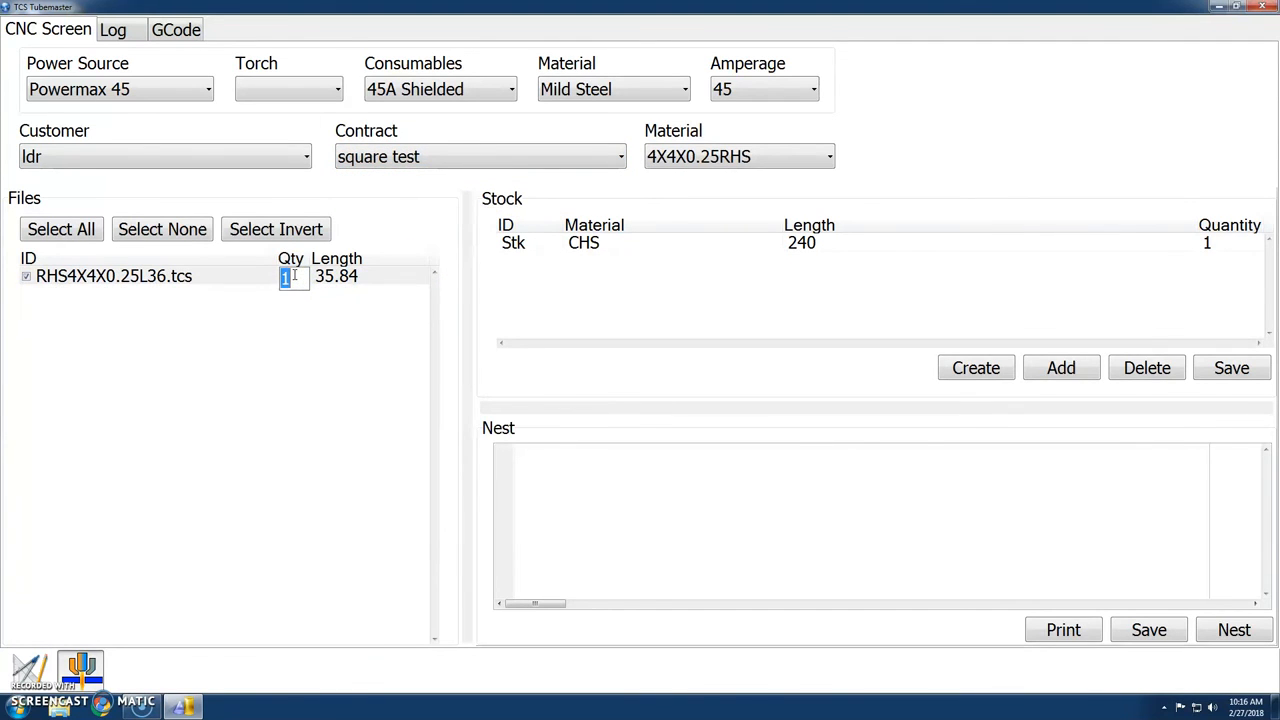
pyautogui.press('Return')
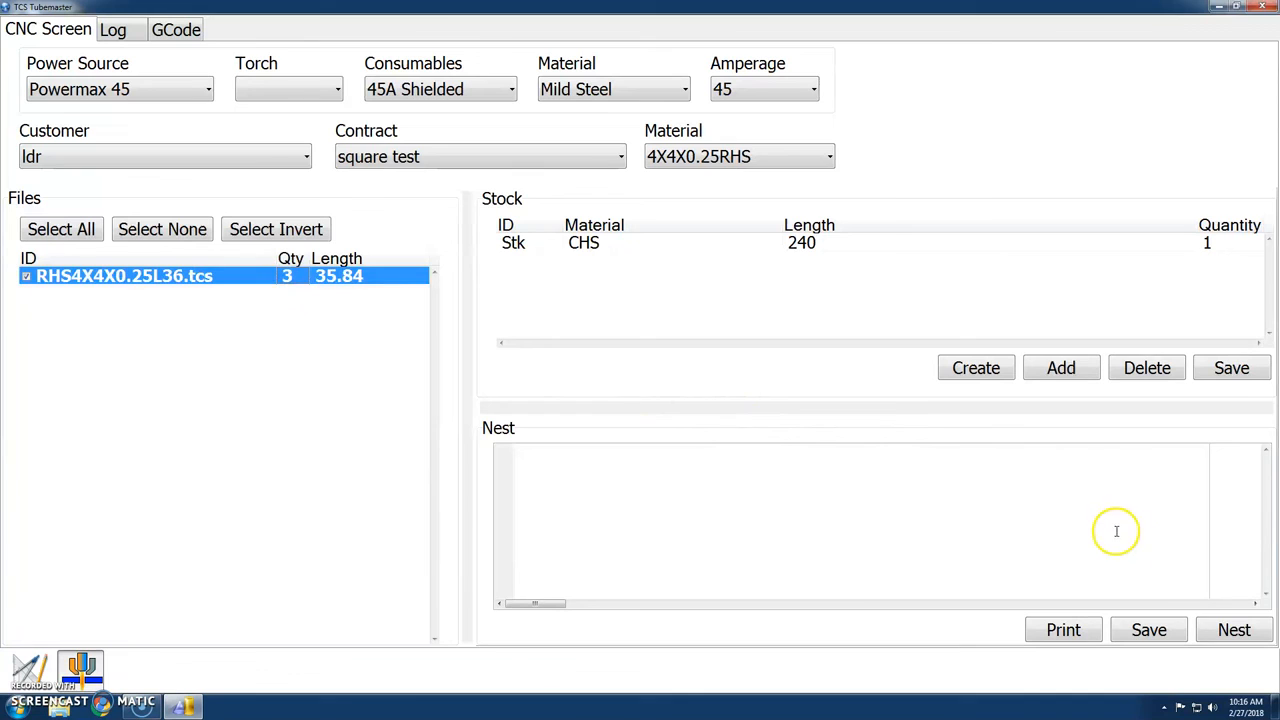
pyautogui.click(1236, 632)
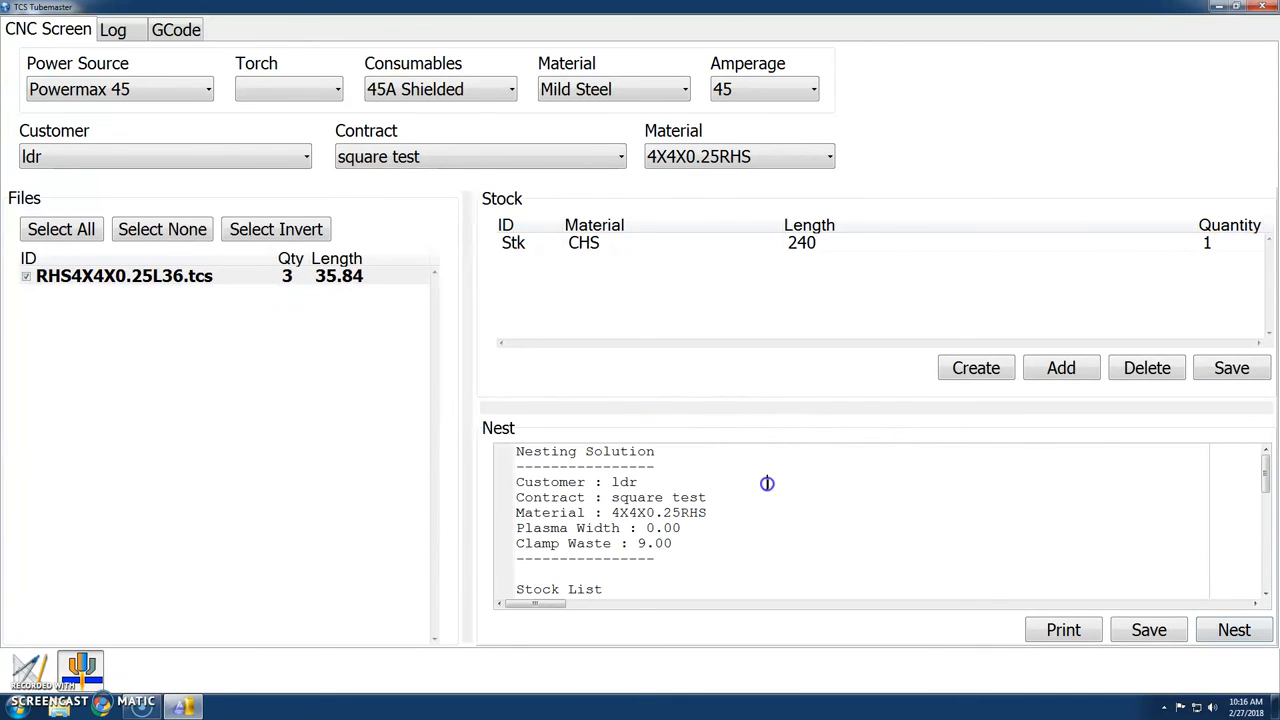
# Review the nesting solution's stock list, part list and utilization, and look through the generated G-code before returning to the CNC screen.
pyautogui.scroll(-1, 768, 483)
pyautogui.scroll(-1, 768, 483)
pyautogui.scroll(2, 767, 481)
pyautogui.scroll(-5, 777, 522)
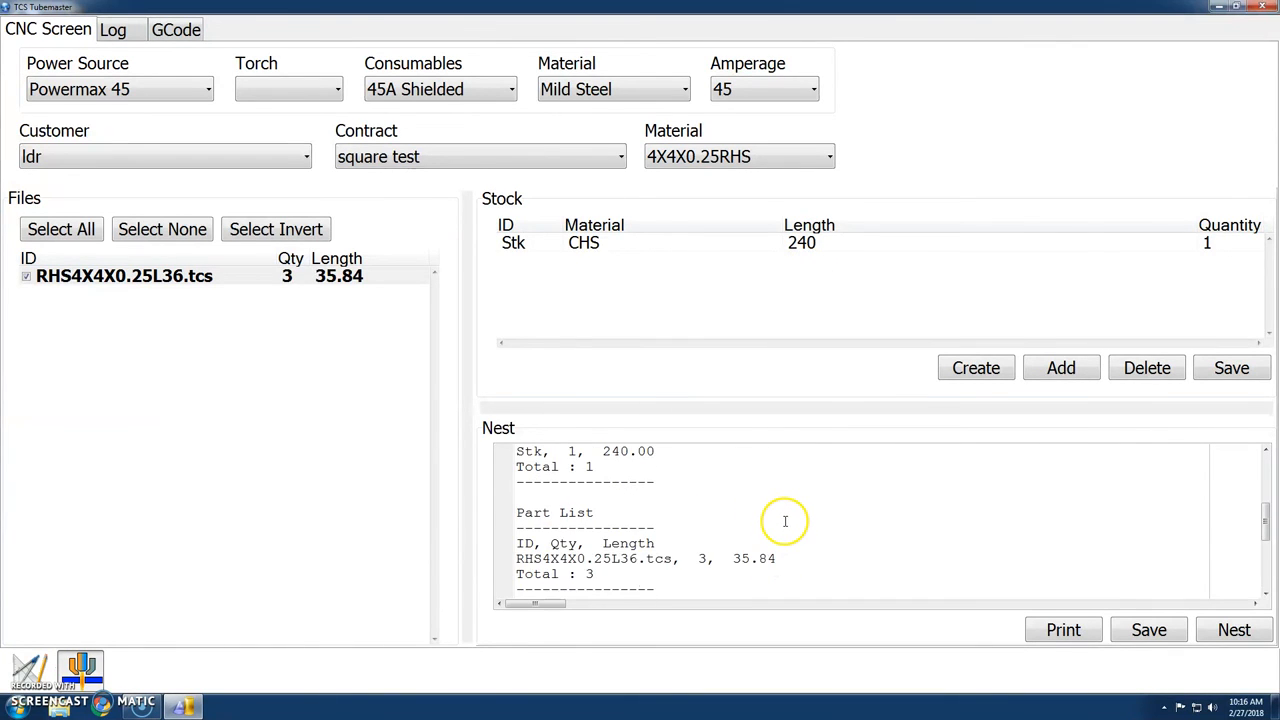
pyautogui.scroll(-3, 766, 511)
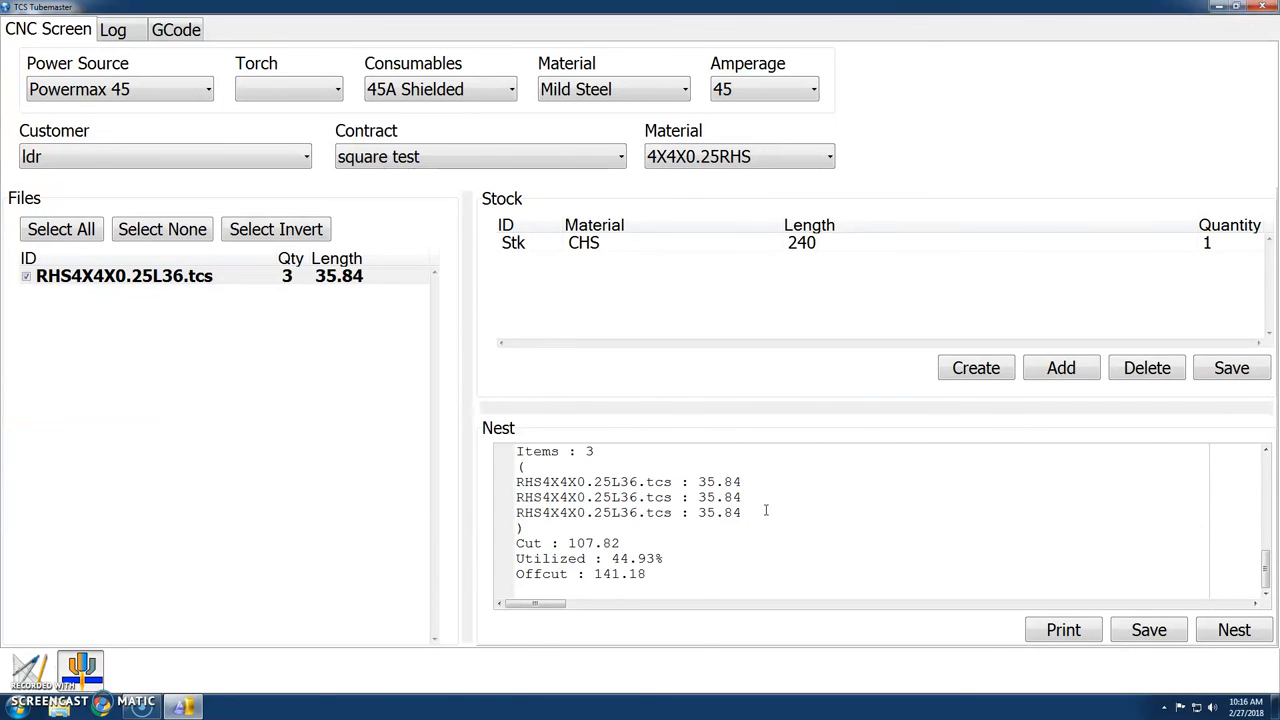
pyautogui.scroll(2, 806, 508)
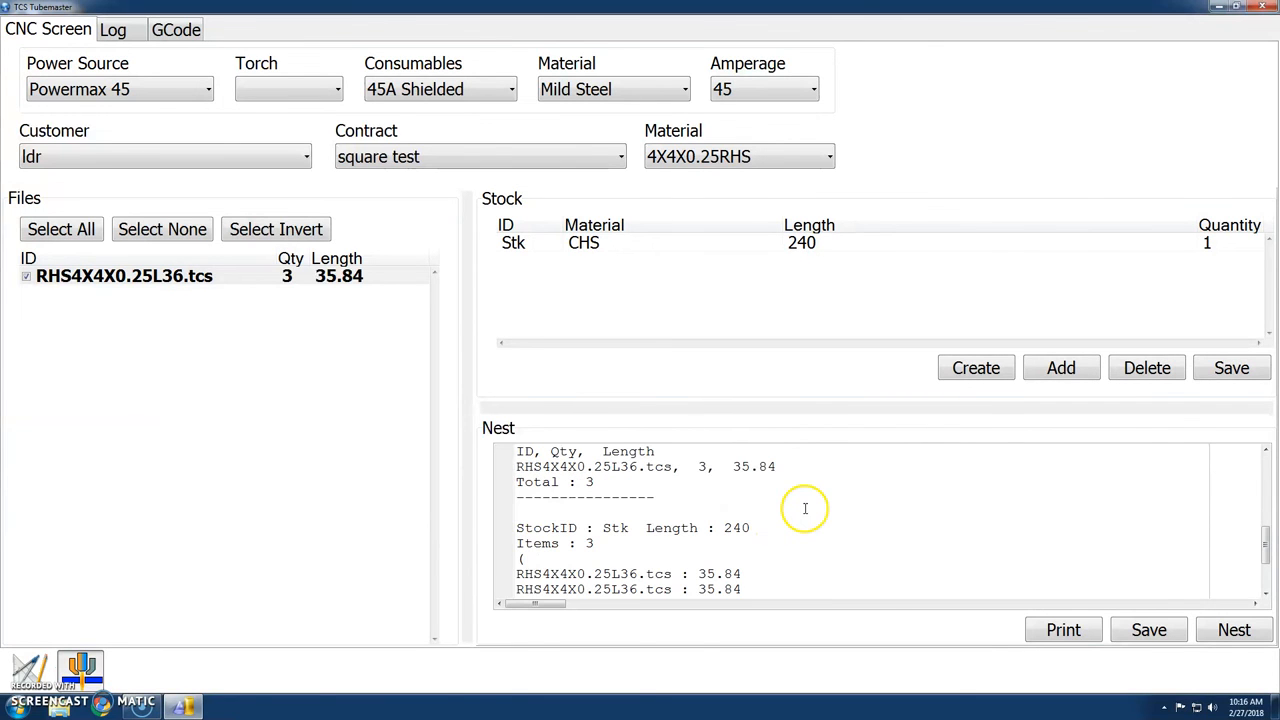
pyautogui.click(180, 28)
pyautogui.scroll(-2, 635, 263)
pyautogui.scroll(3, 634, 260)
pyautogui.click(78, 35)
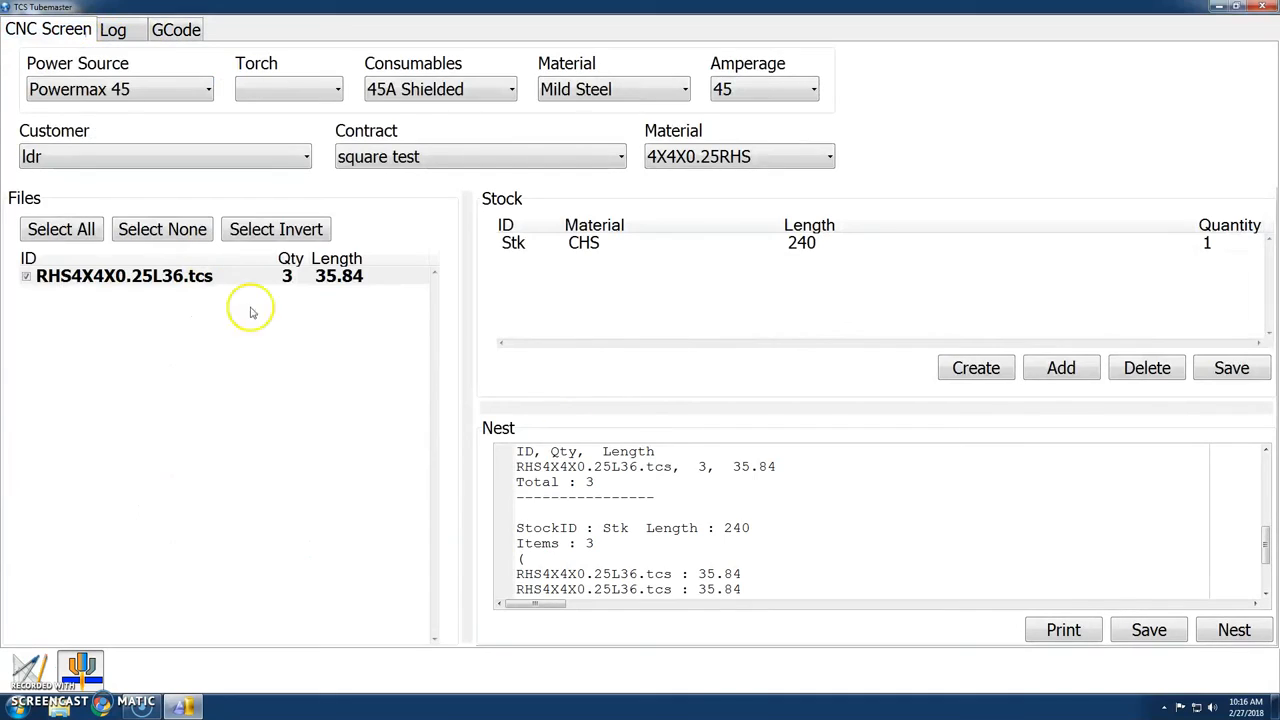